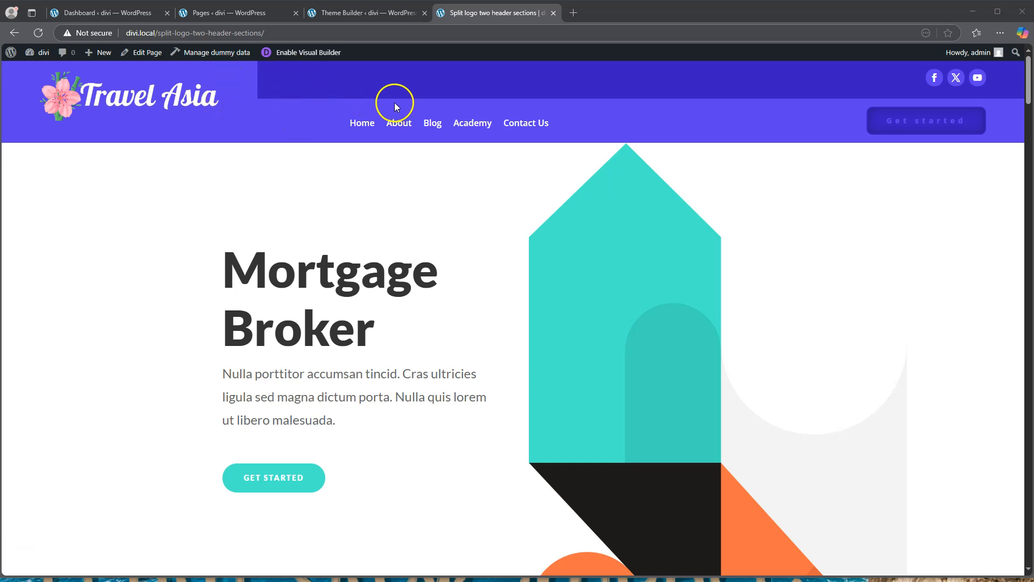
# Reload the Split logo two header sections page and examine its header while scrolling.
pyautogui.click(179, 102)
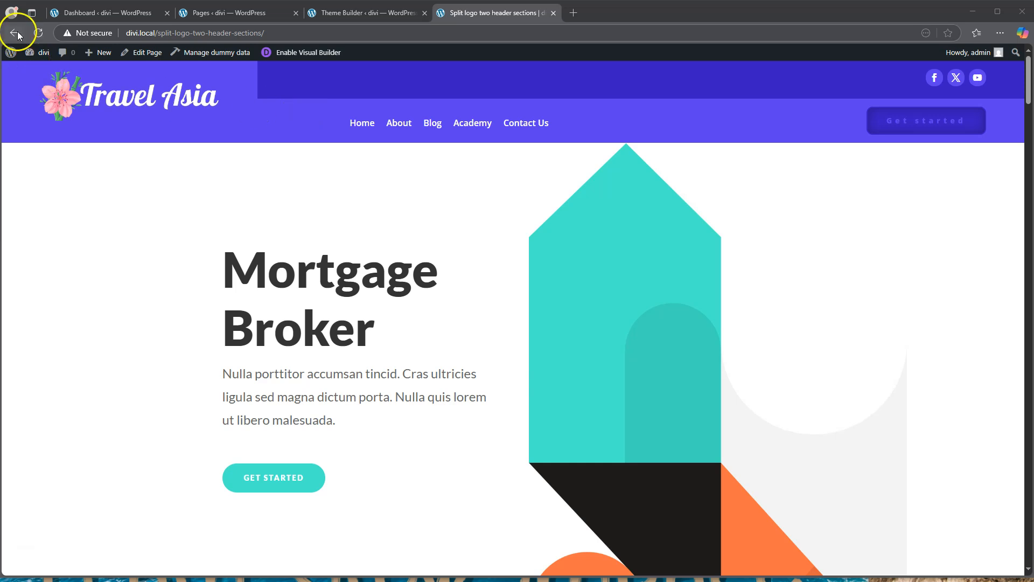
pyautogui.click(38, 34)
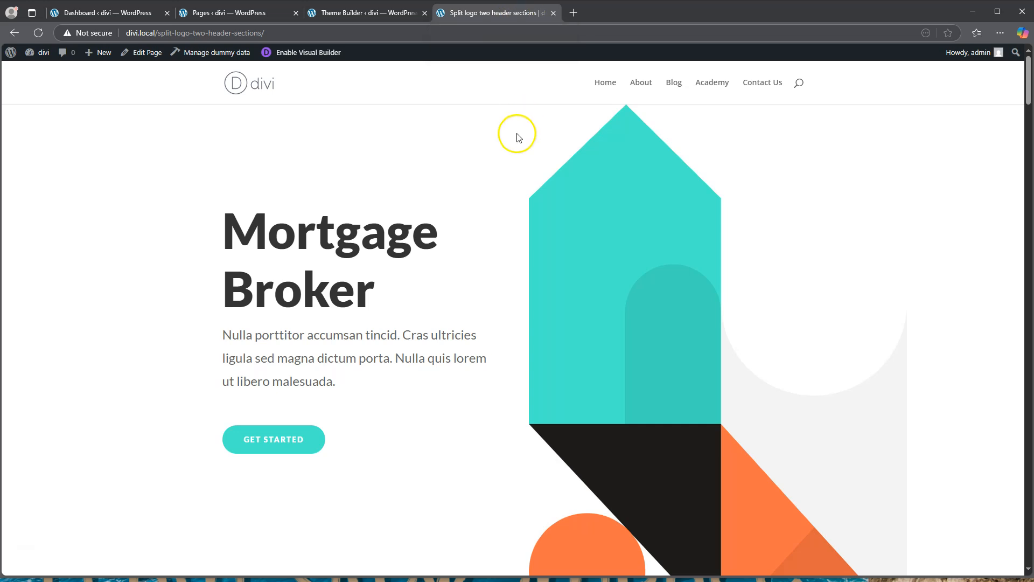
pyautogui.scroll(-6, 547, 254)
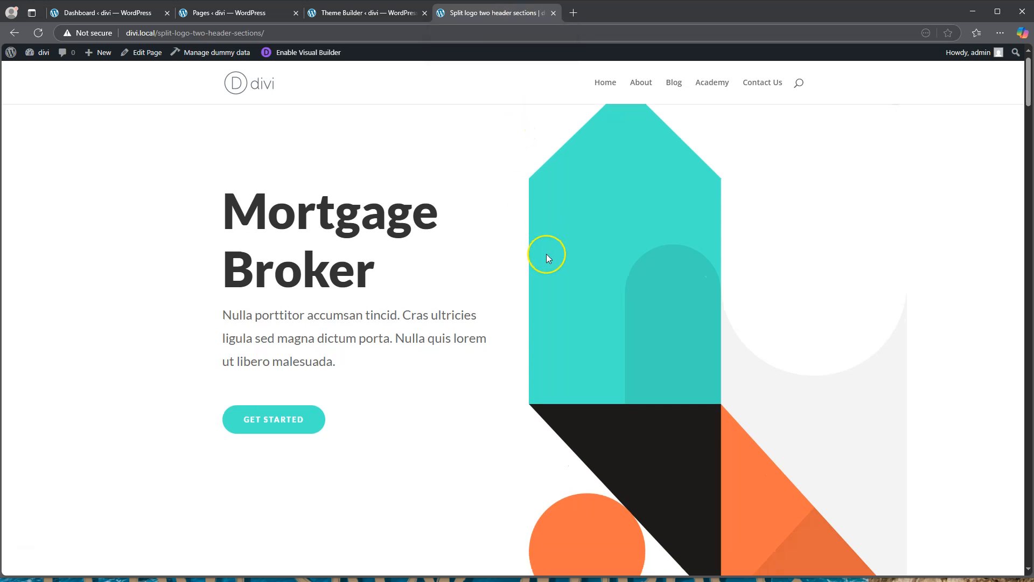
pyautogui.scroll(3, 546, 254)
pyautogui.scroll(3, 546, 254)
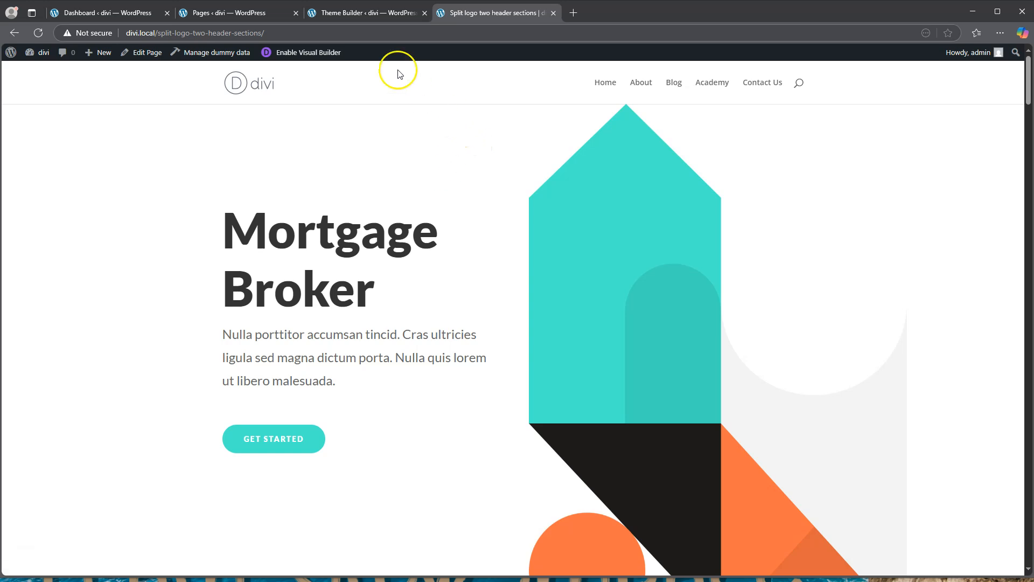
# In the Divi Theme Builder, create a new template assigned to the specific page Split logo two header sections.
pyautogui.click(360, 14)
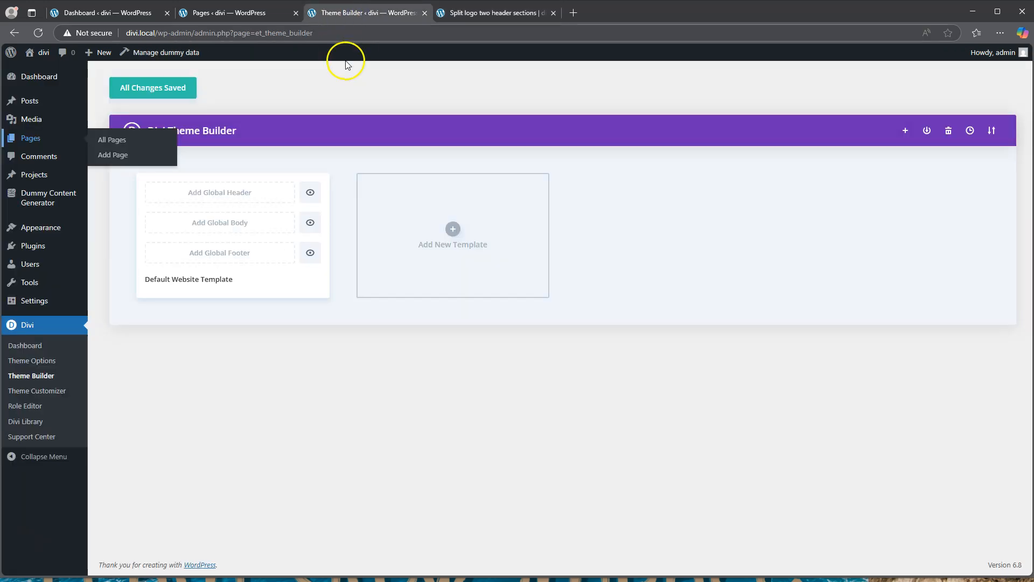
pyautogui.moveTo(44, 86)
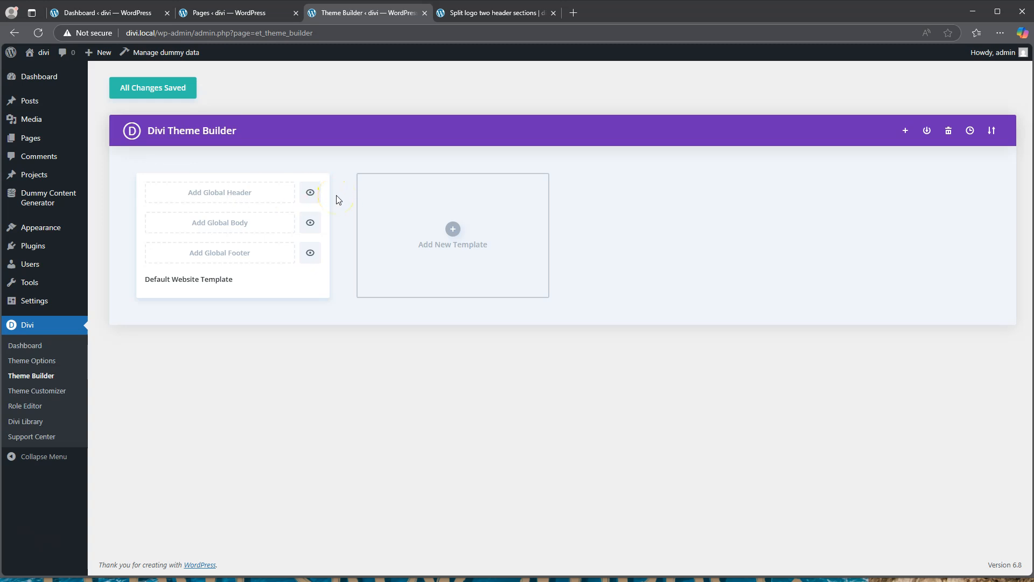
pyautogui.click(455, 231)
pyautogui.click(395, 225)
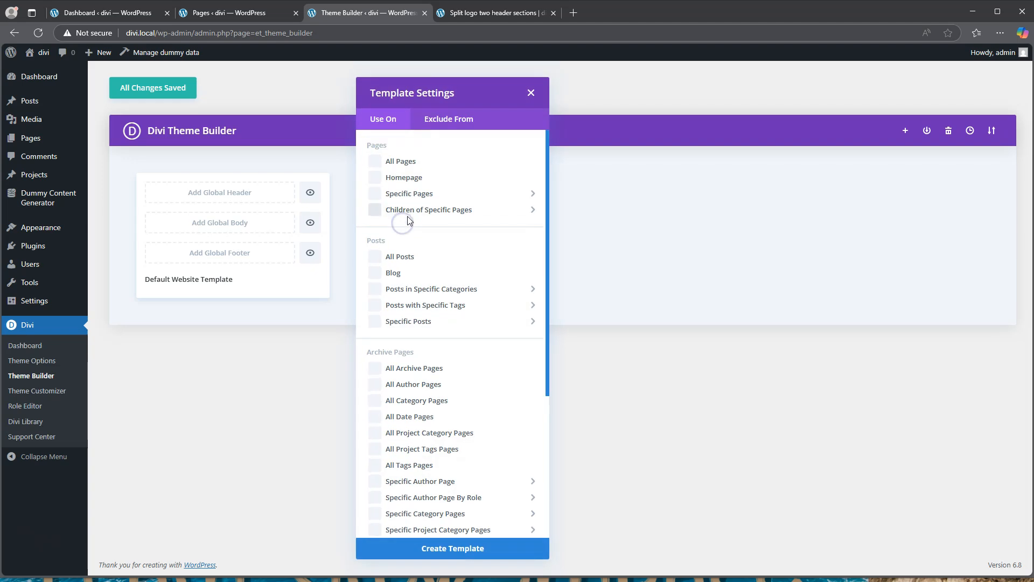
pyautogui.moveTo(423, 194)
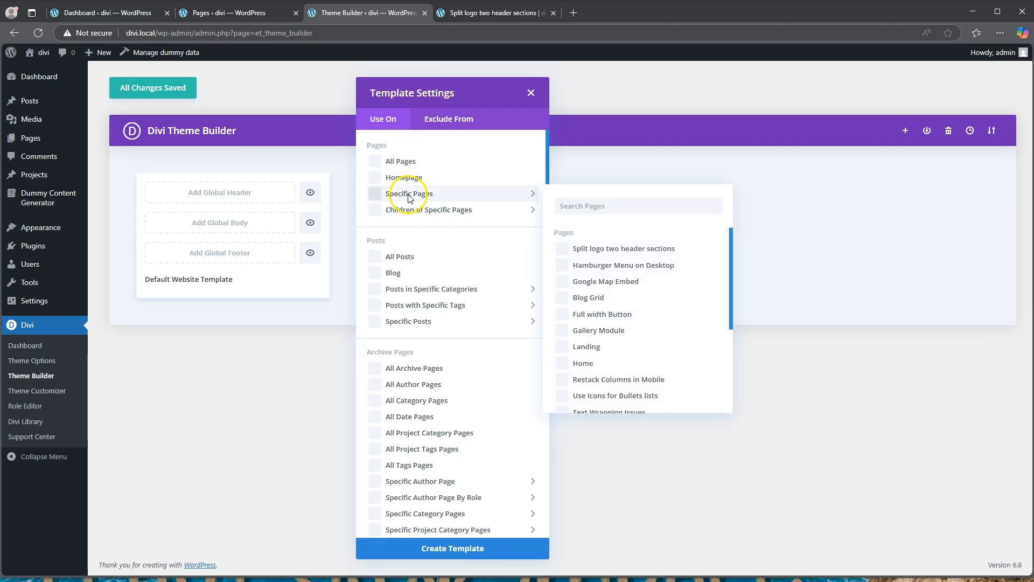
pyautogui.click(563, 251)
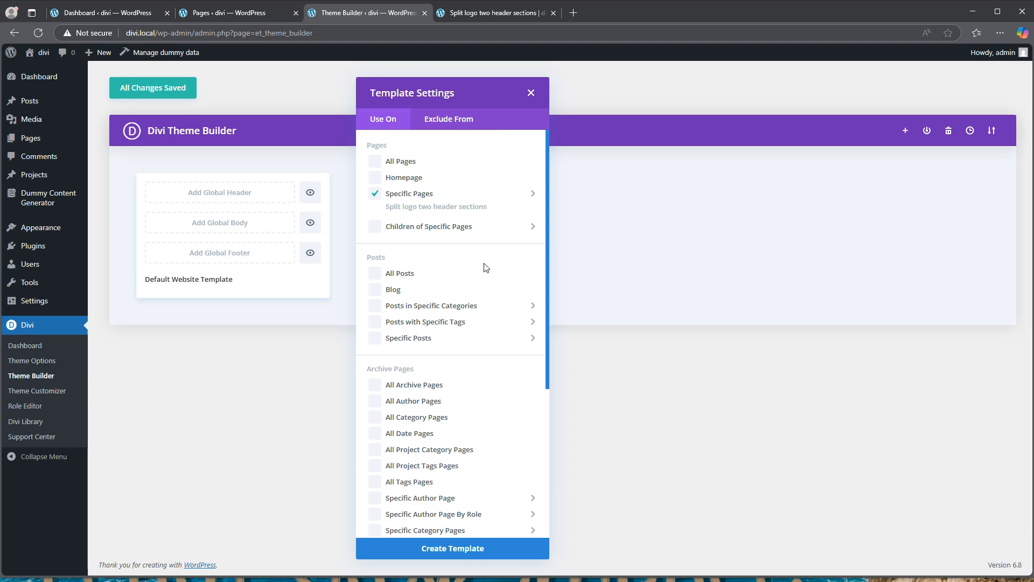
pyautogui.click(487, 209)
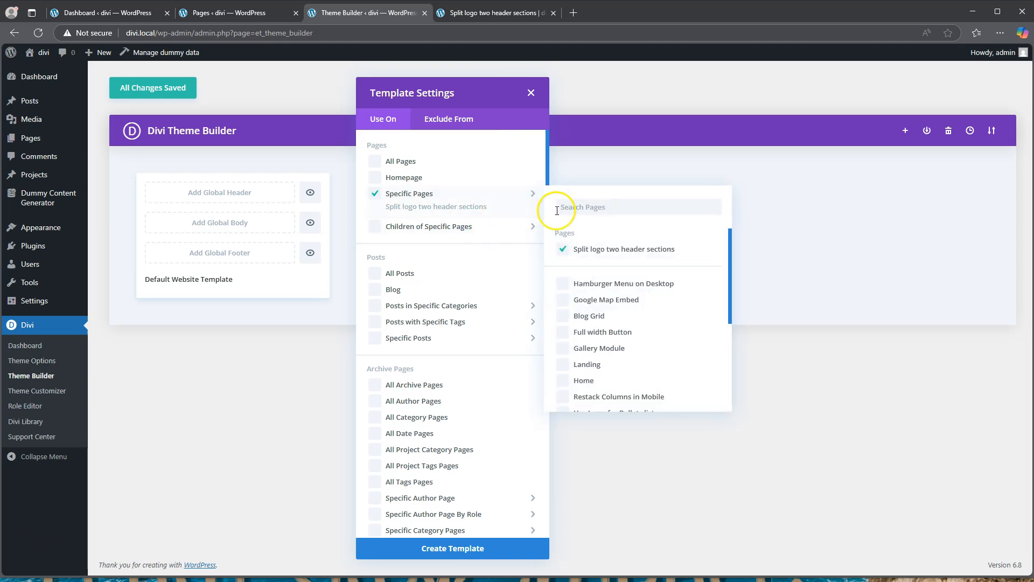
pyautogui.click(451, 549)
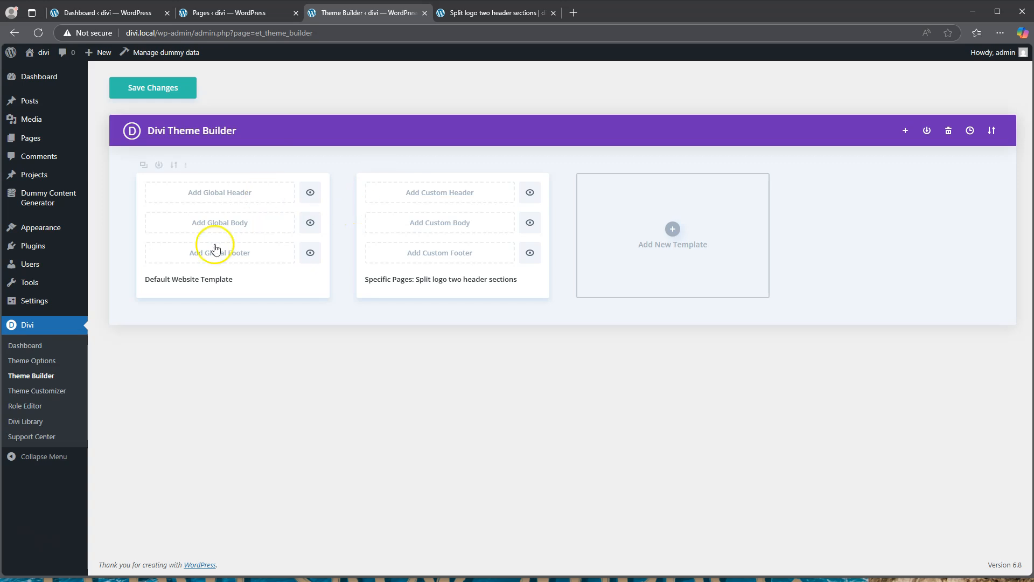
# Build the template's custom header from scratch, replacing the empty regular section with a specialty section that has a narrow left column and wide row area.
pyautogui.click(452, 199)
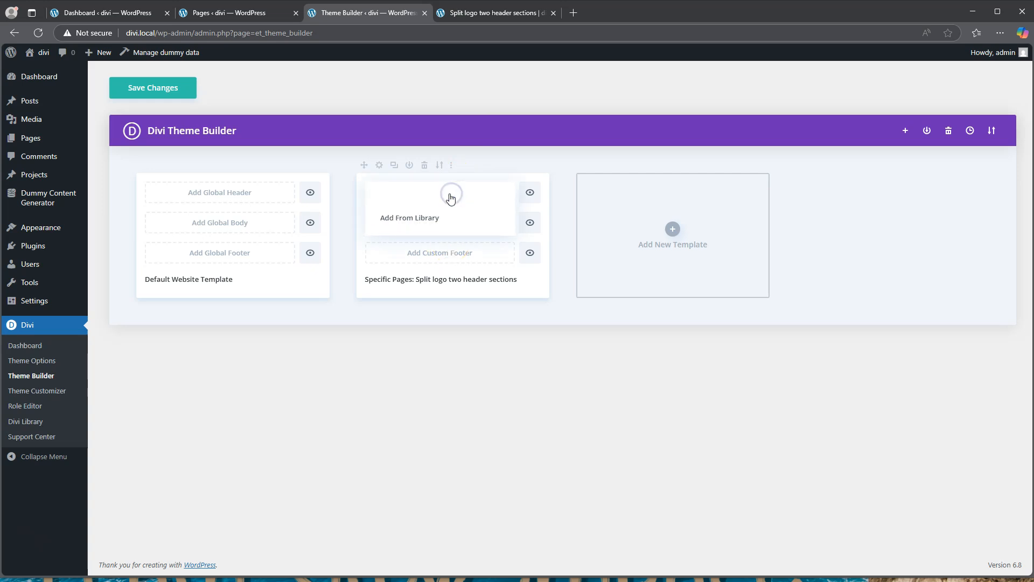
pyautogui.click(422, 200)
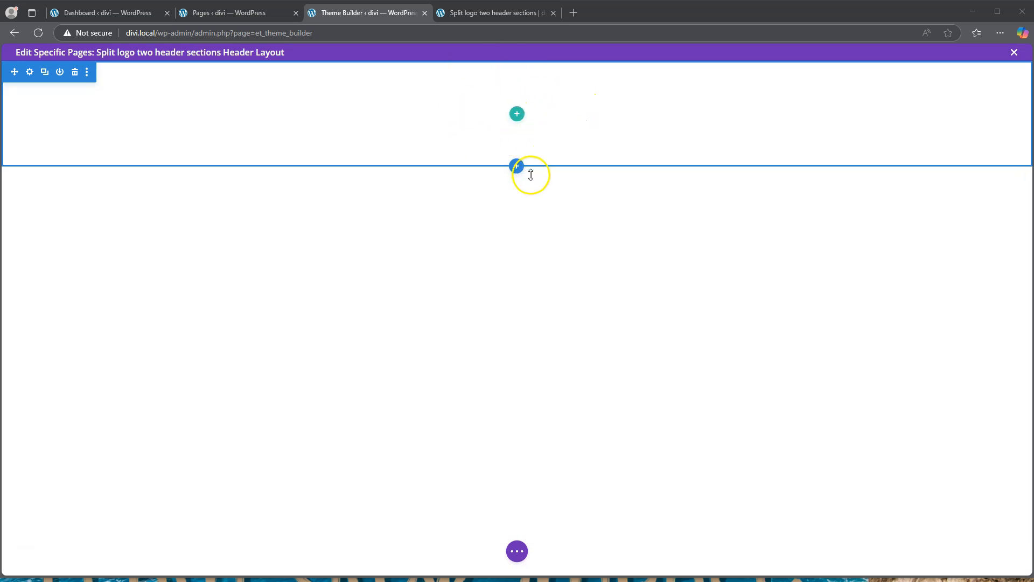
pyautogui.click(516, 166)
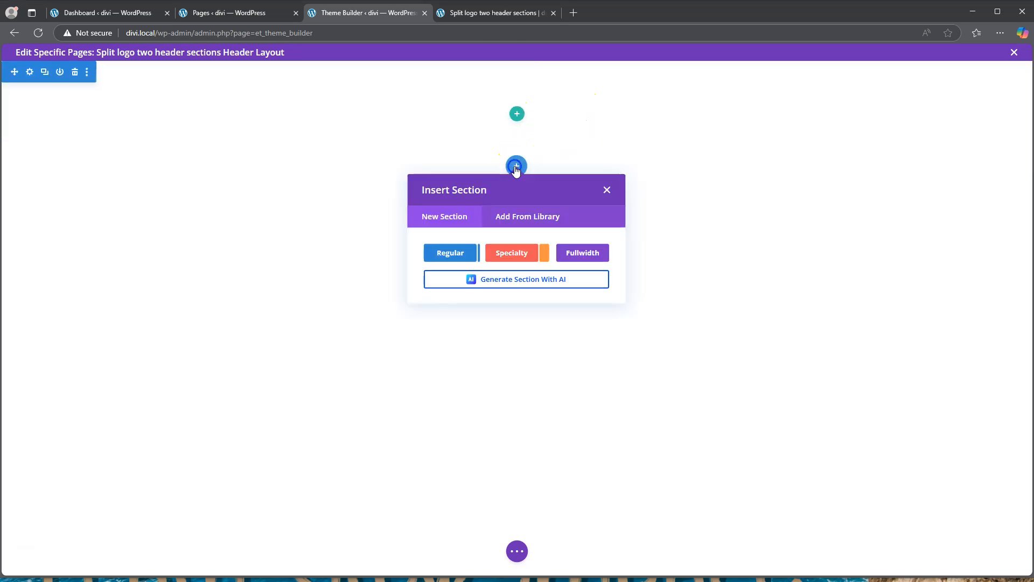
pyautogui.click(517, 256)
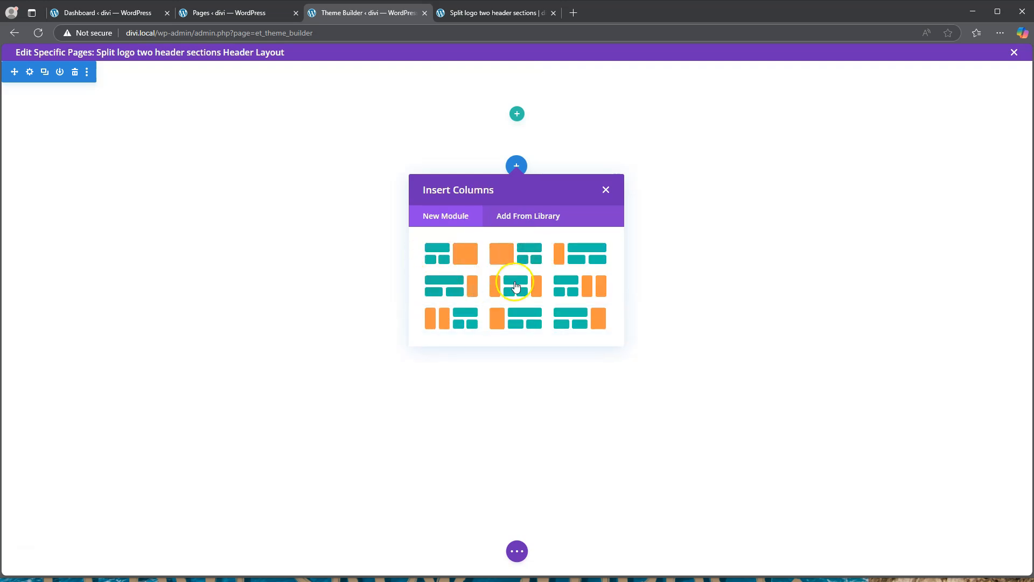
pyautogui.click(574, 257)
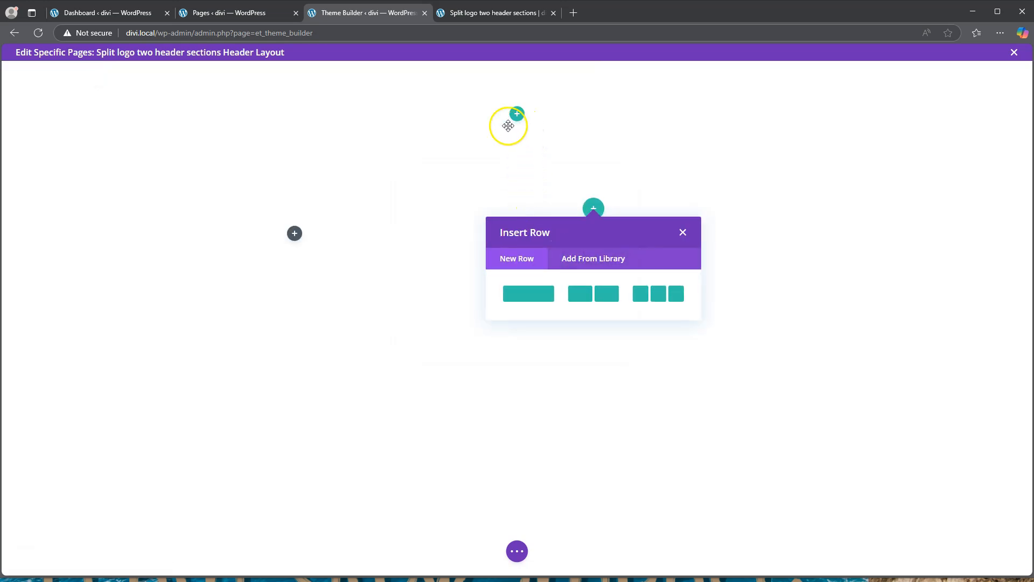
pyautogui.click(683, 232)
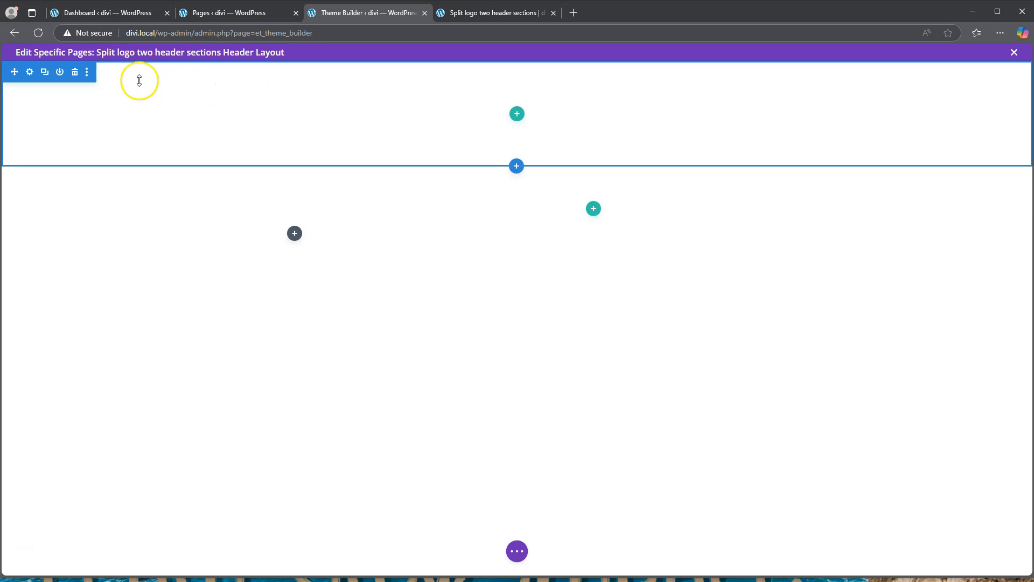
pyautogui.click(75, 75)
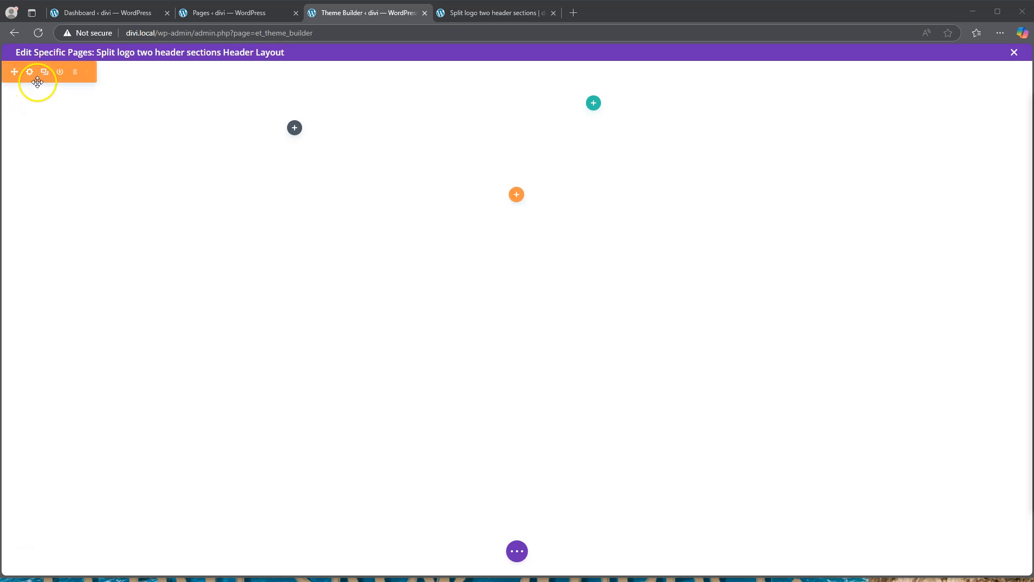
# Set the specialty section's background color to #5c3ff4 and save the section settings.
pyautogui.click(31, 74)
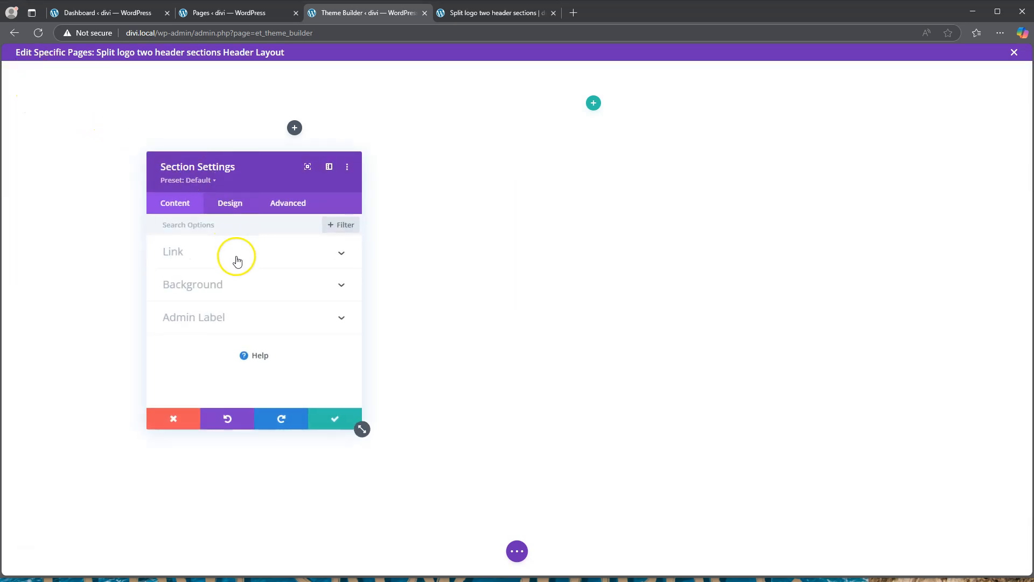
pyautogui.click(237, 285)
pyautogui.click(253, 336)
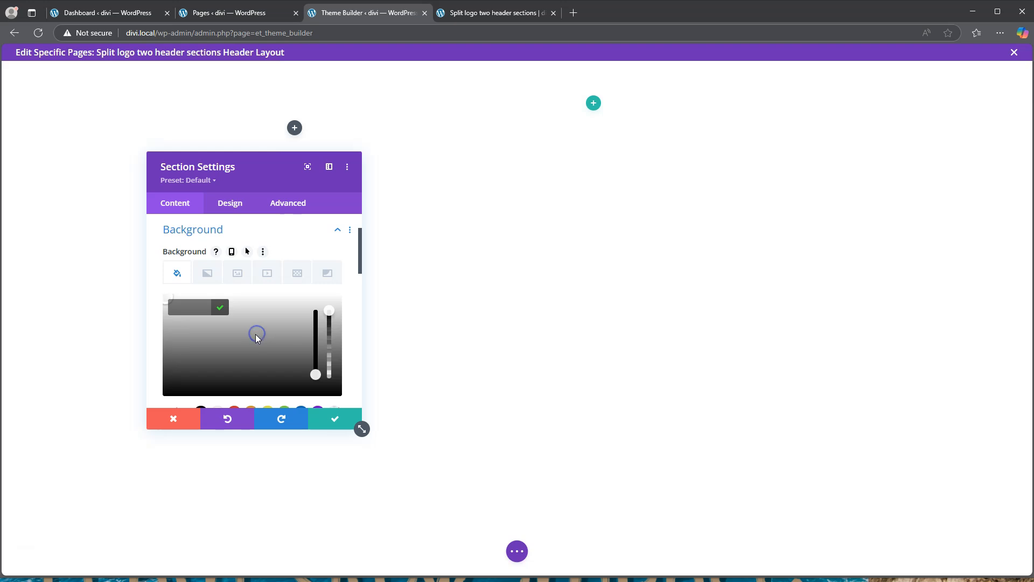
pyautogui.write('5c3ff4')
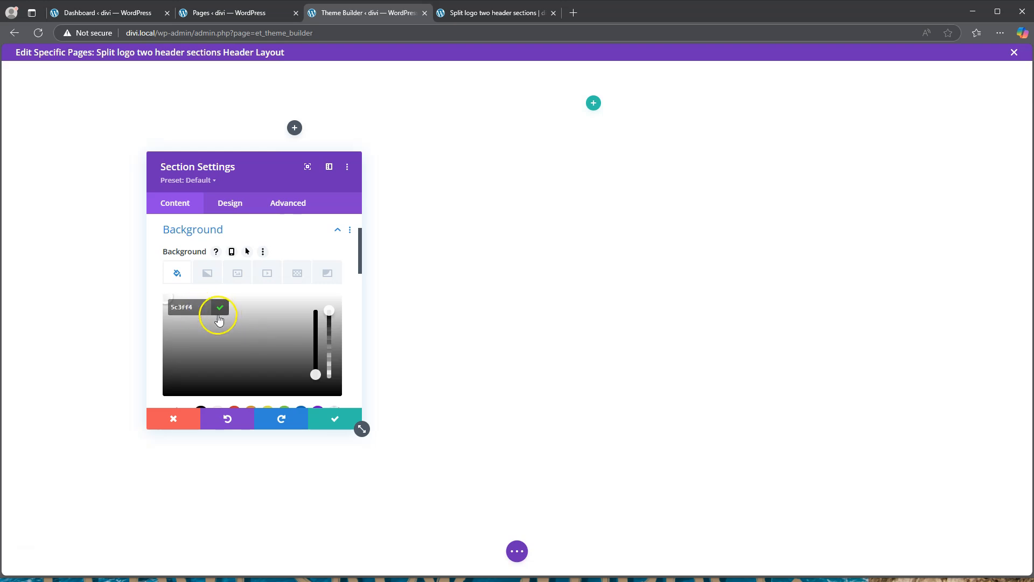
pyautogui.click(221, 312)
pyautogui.click(339, 409)
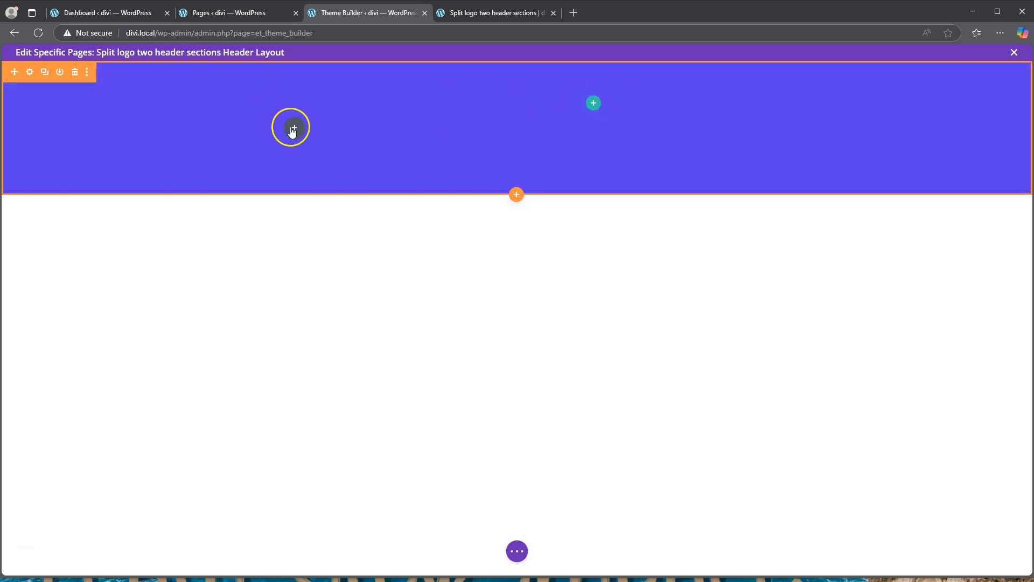
# Enable equalized column heights for the specialty section and set a custom gutter width of 1.
pyautogui.click(31, 75)
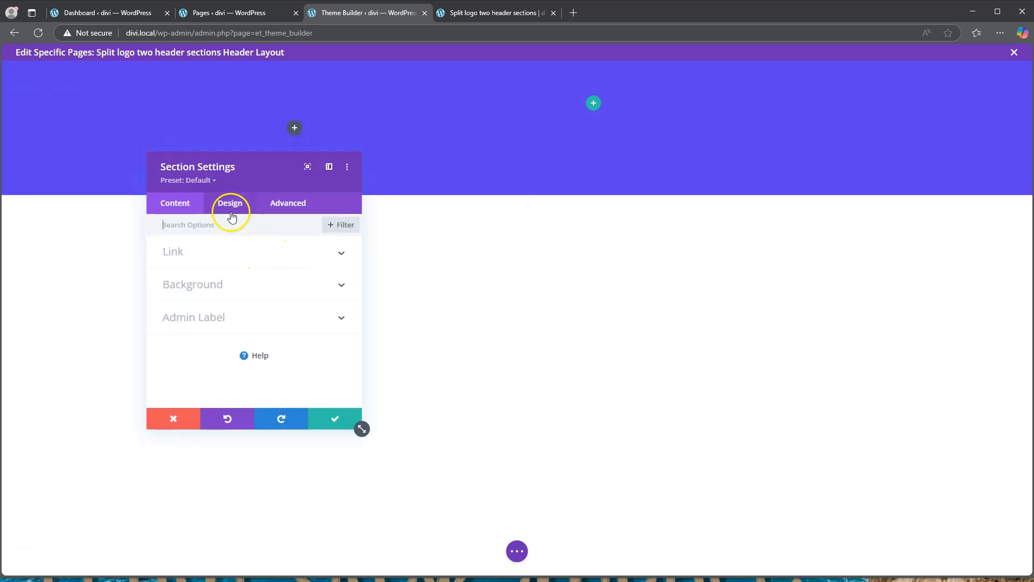
pyautogui.click(232, 215)
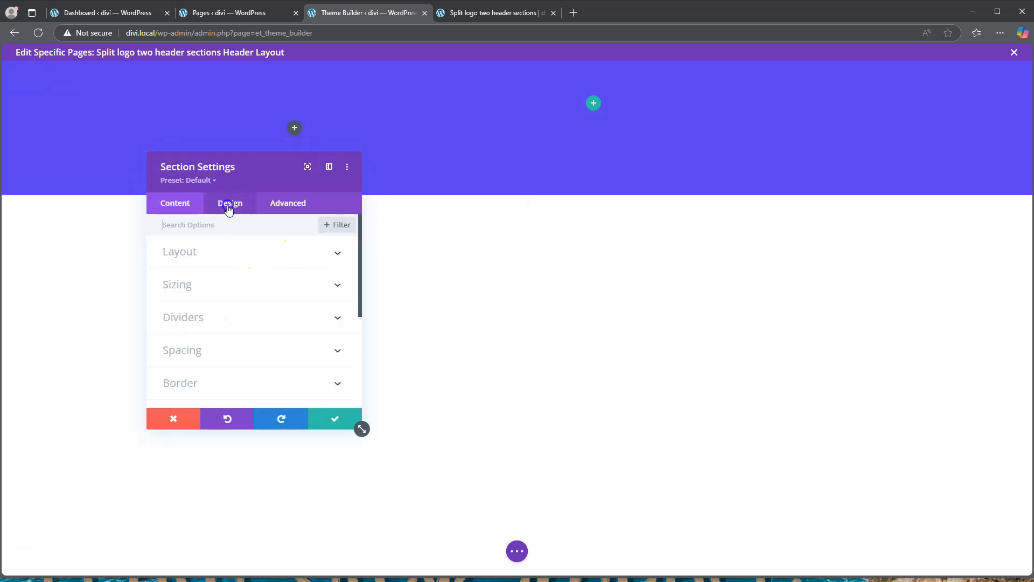
pyautogui.click(220, 286)
pyautogui.click(186, 268)
pyautogui.click(187, 318)
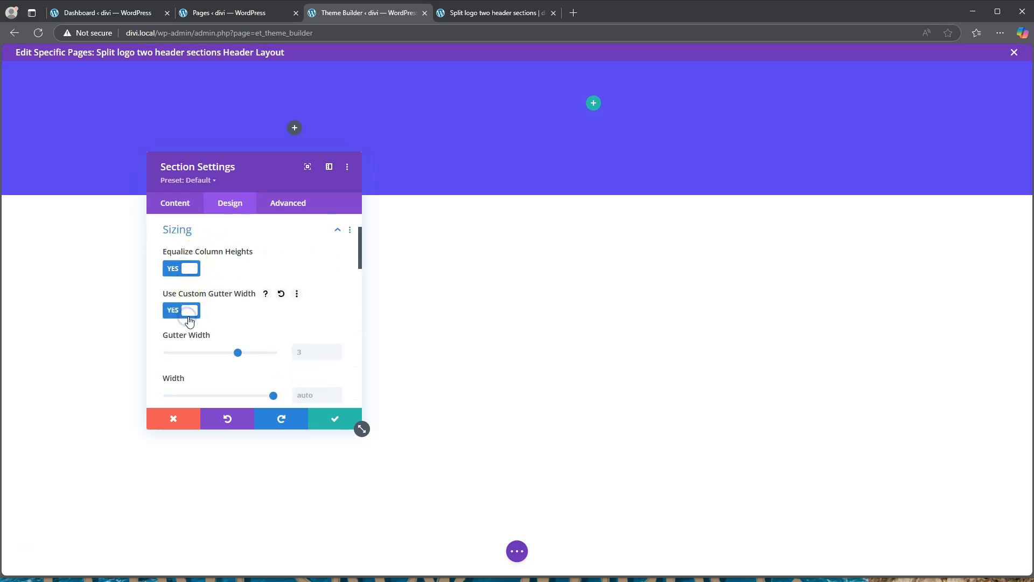
pyautogui.moveTo(193, 355); pyautogui.dragTo(157, 353)
# Set the section's inner width to 100% and its inner max width to 3250px.
pyautogui.scroll(-2, 286, 360)
pyautogui.scroll(-4, 287, 348)
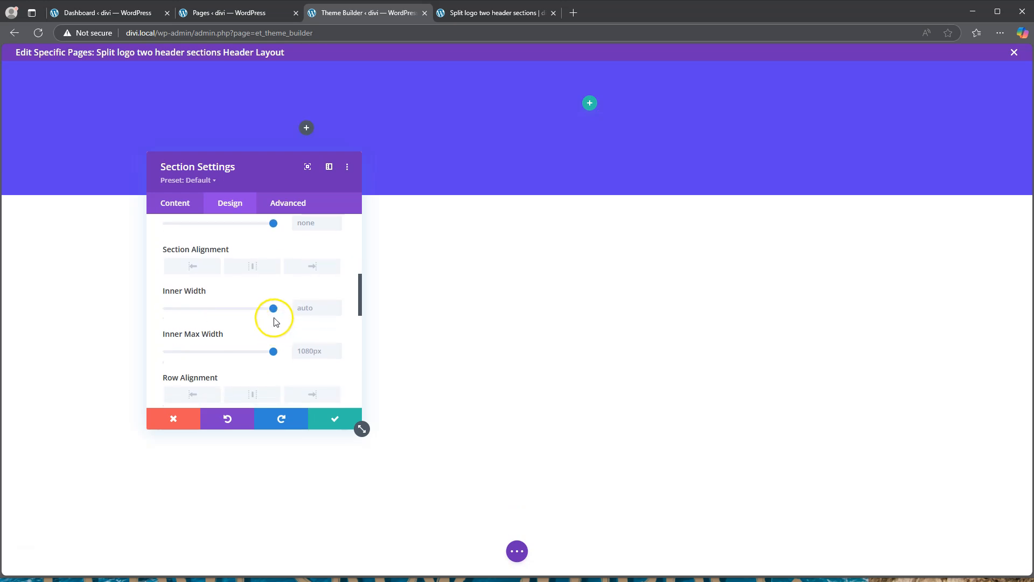
pyautogui.moveTo(273, 309); pyautogui.dragTo(248, 308)
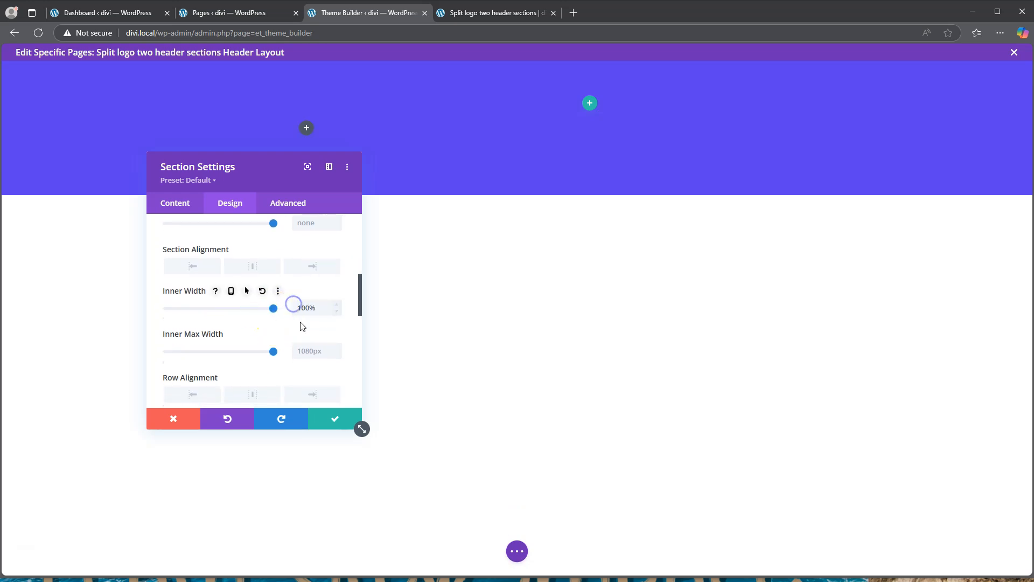
pyautogui.scroll(-2, 294, 323)
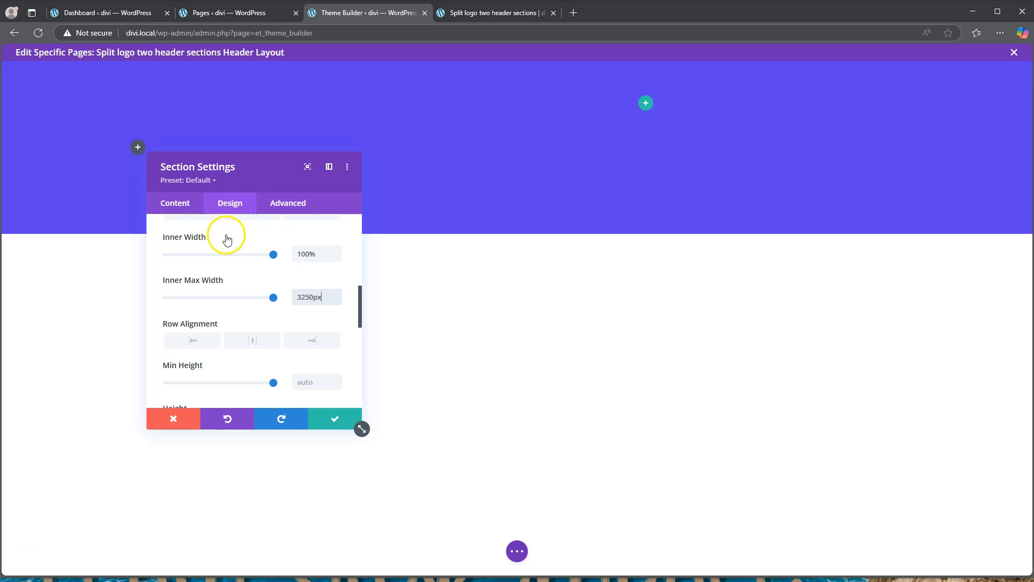
pyautogui.scroll(6, 227, 239)
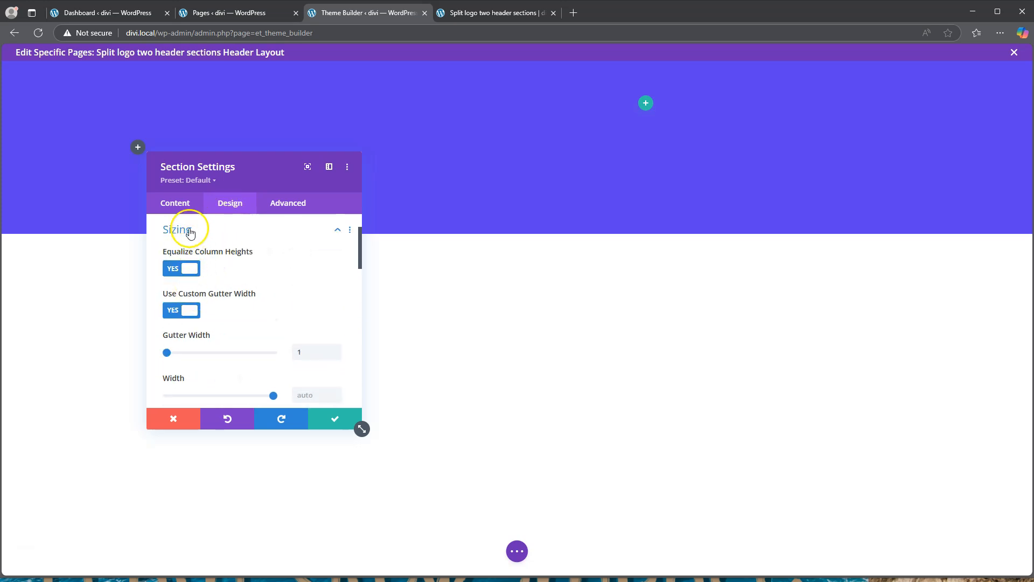
pyautogui.click(191, 231)
# Set the top and bottom padding of the section, column 1 and column 2 to 0px and save the section settings.
pyautogui.click(200, 285)
pyautogui.click(179, 320)
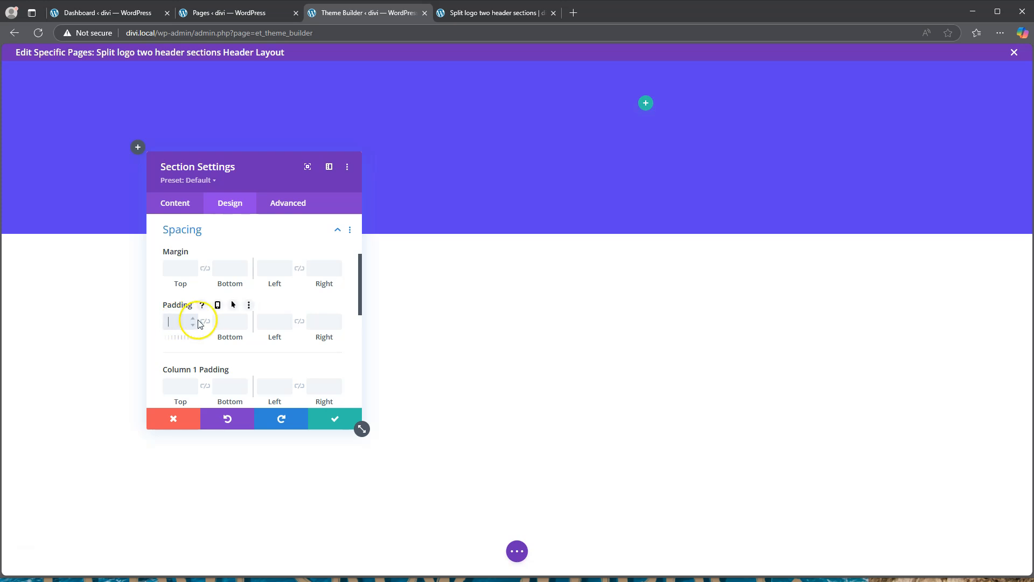
pyautogui.click(205, 321)
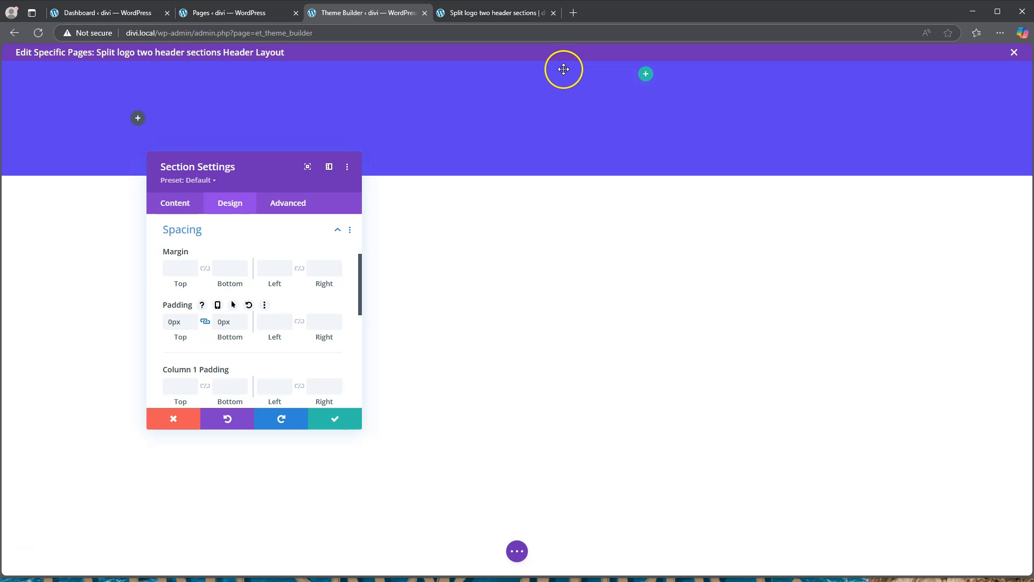
pyautogui.scroll(-1, 216, 329)
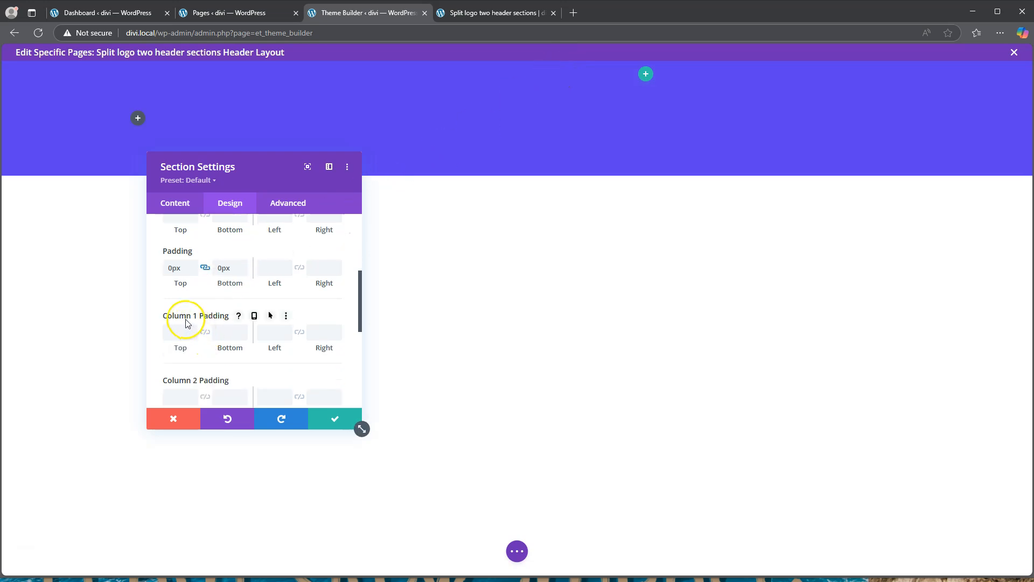
pyautogui.write('0')
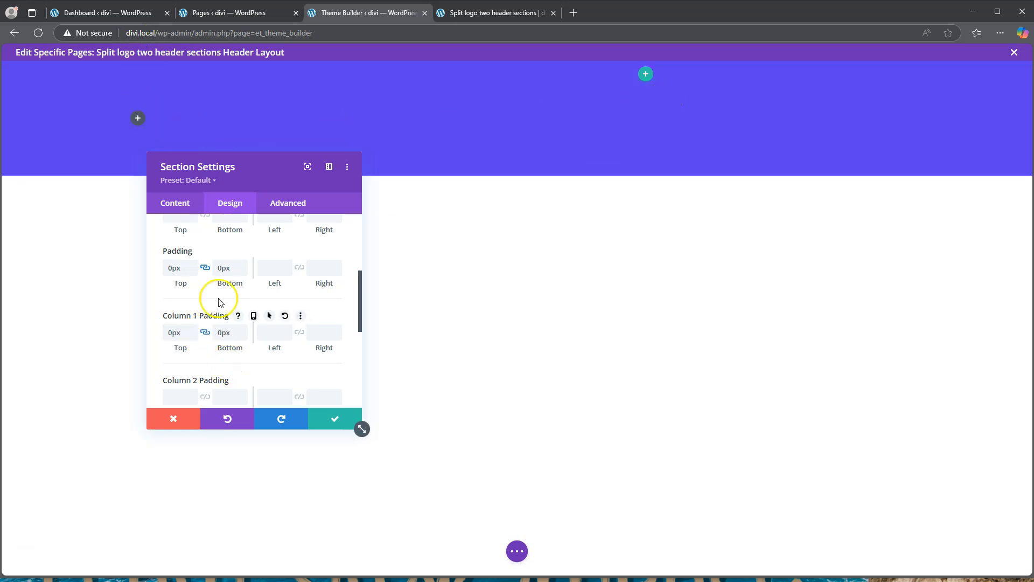
pyautogui.scroll(-2, 203, 321)
pyautogui.click(186, 290)
pyautogui.write('0')
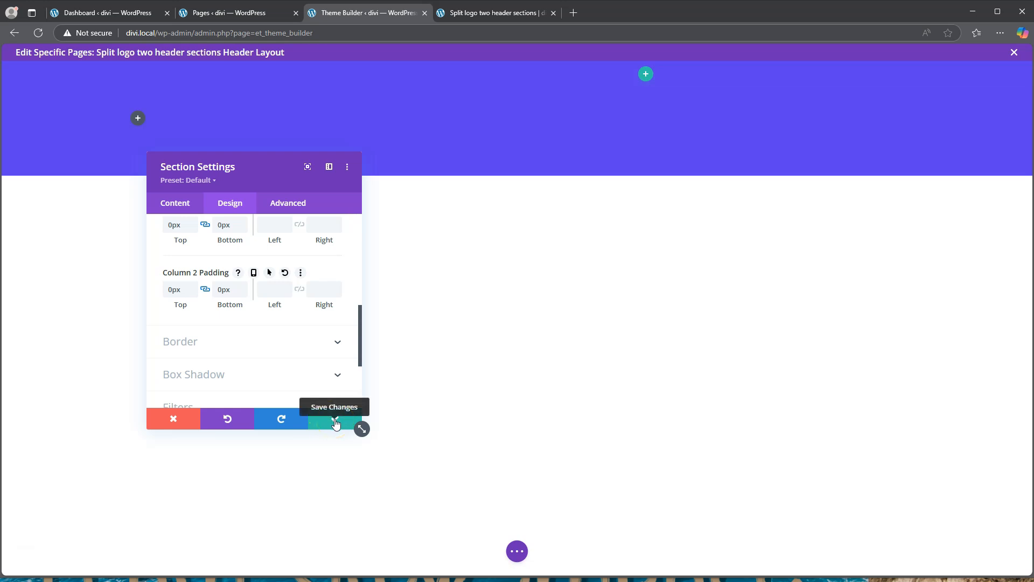
pyautogui.click(335, 423)
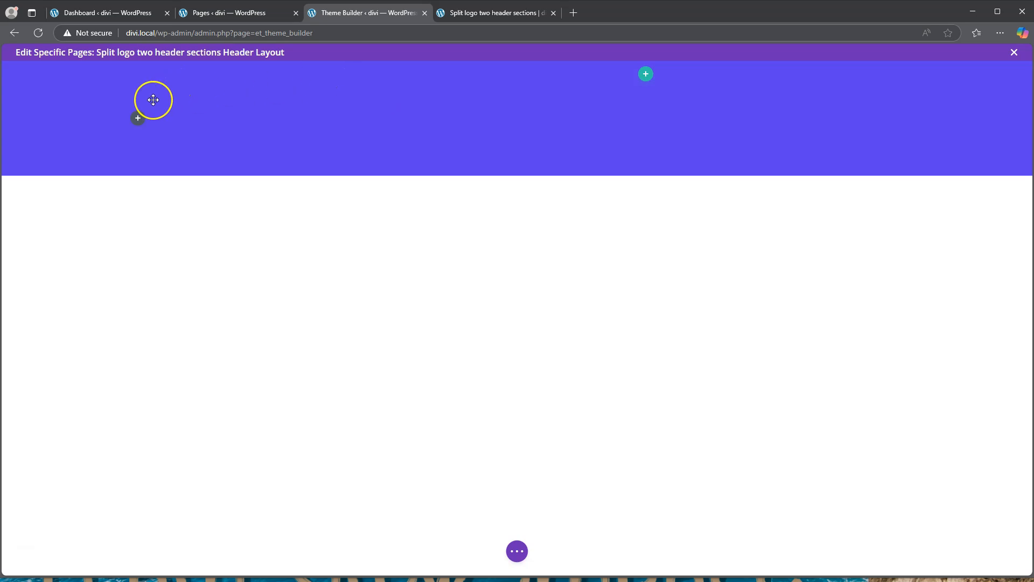
# Insert an Image module in the specialty section's first column and load Travel-Asia-white.png from the media library.
pyautogui.click(138, 119)
pyautogui.scroll(-3, 126, 323)
pyautogui.scroll(-1, 126, 348)
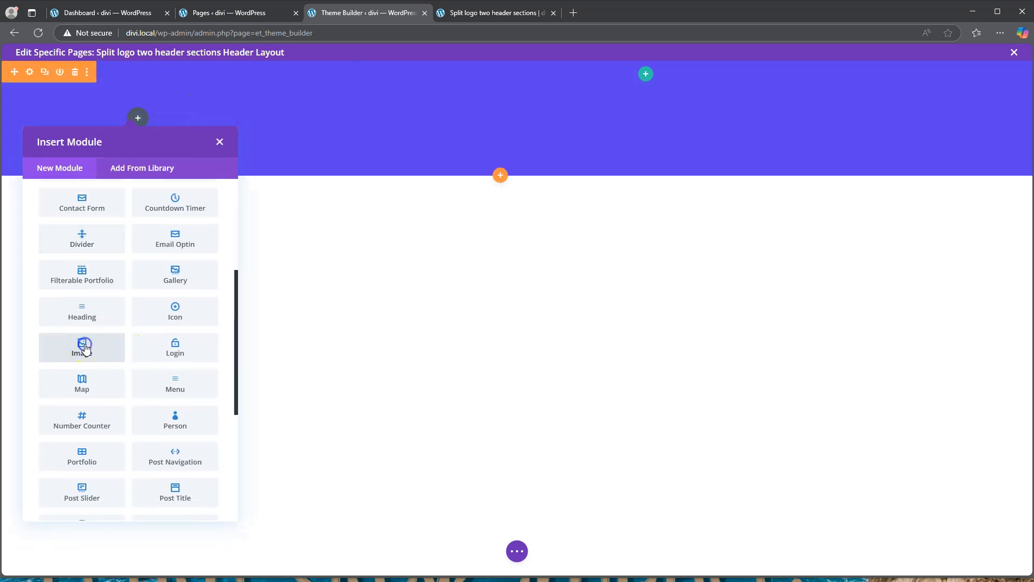
pyautogui.click(85, 347)
pyautogui.click(247, 334)
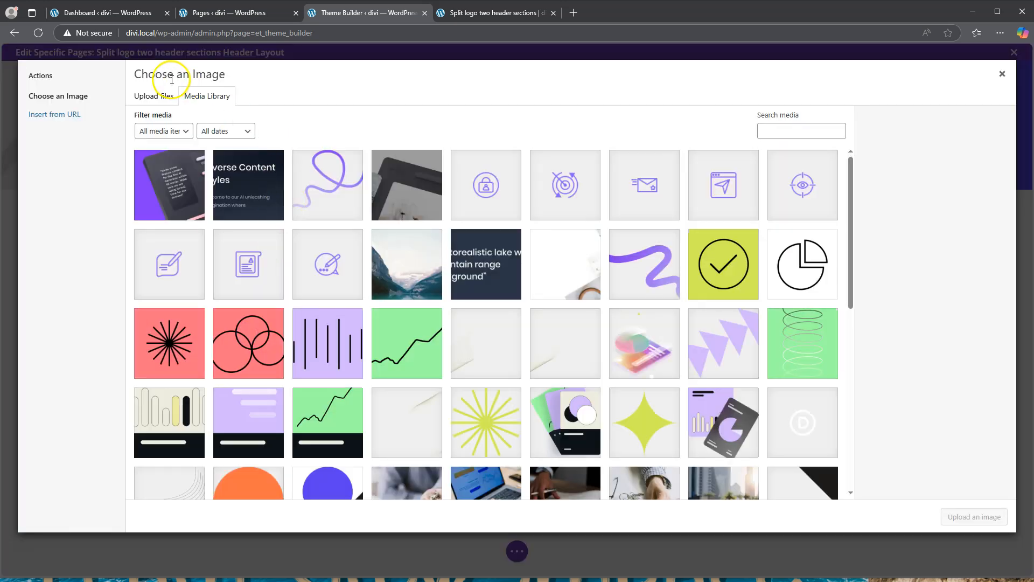
pyautogui.scroll(-8, 474, 277)
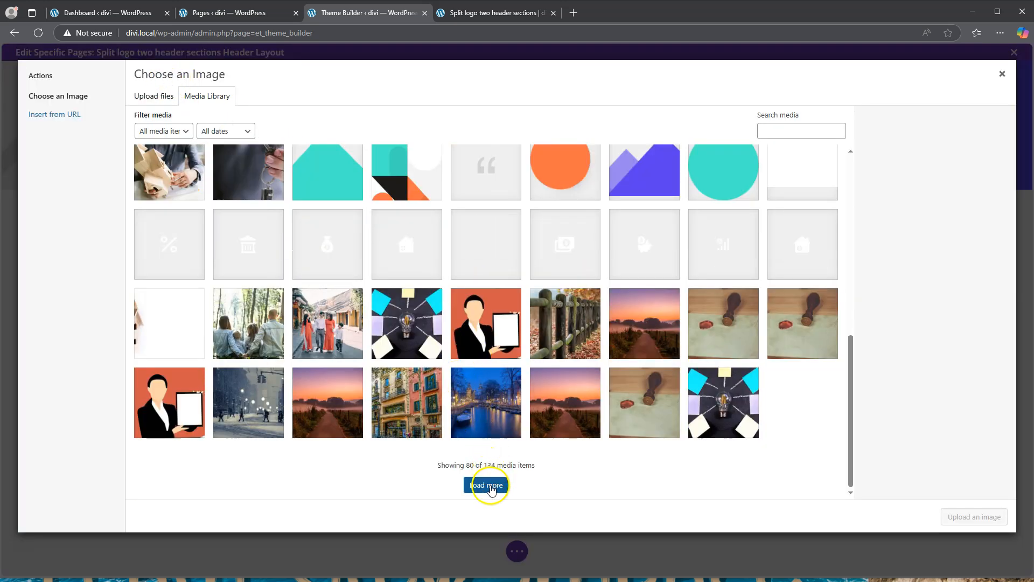
pyautogui.scroll(5, 496, 353)
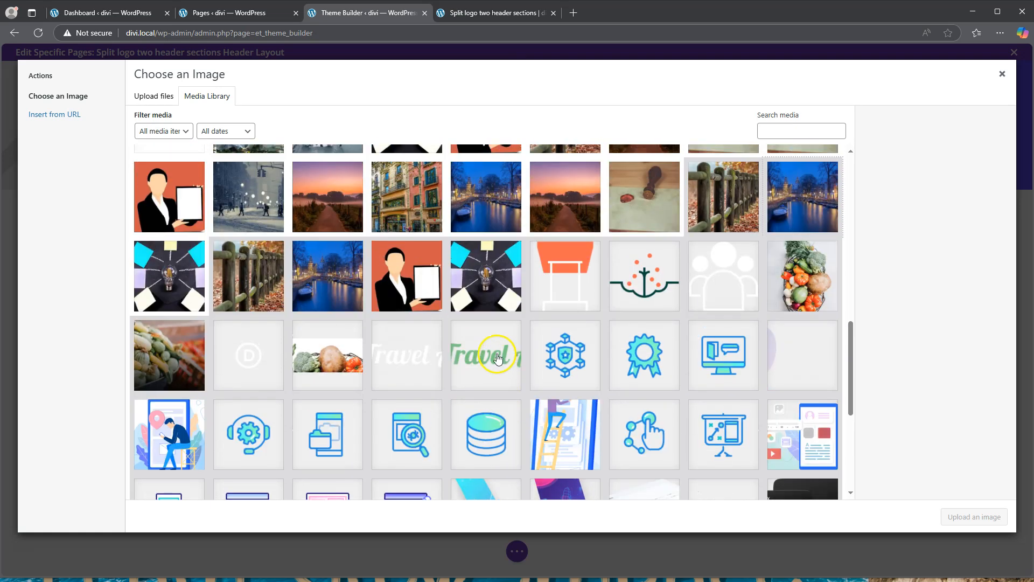
pyautogui.click(405, 367)
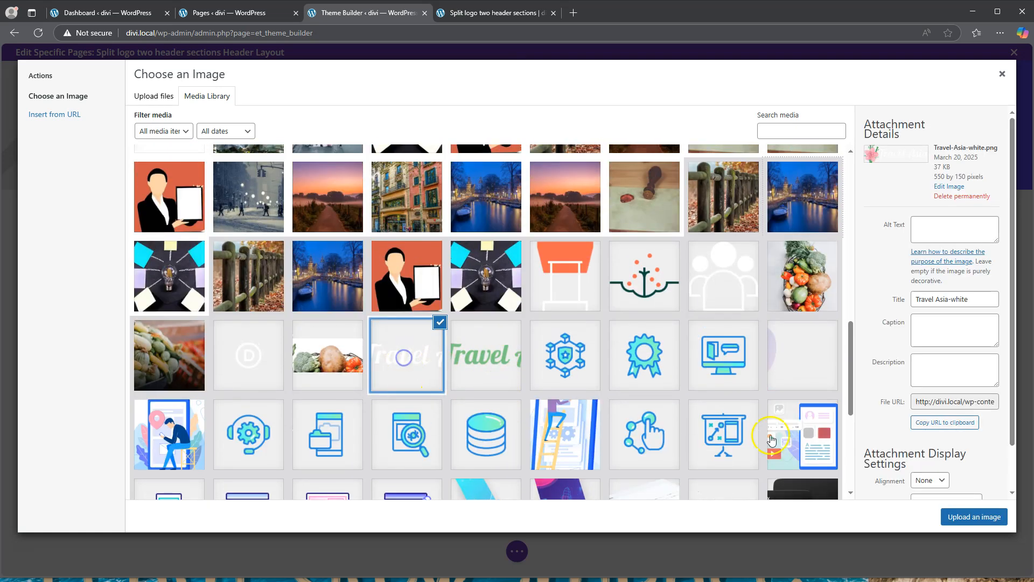
pyautogui.click(987, 516)
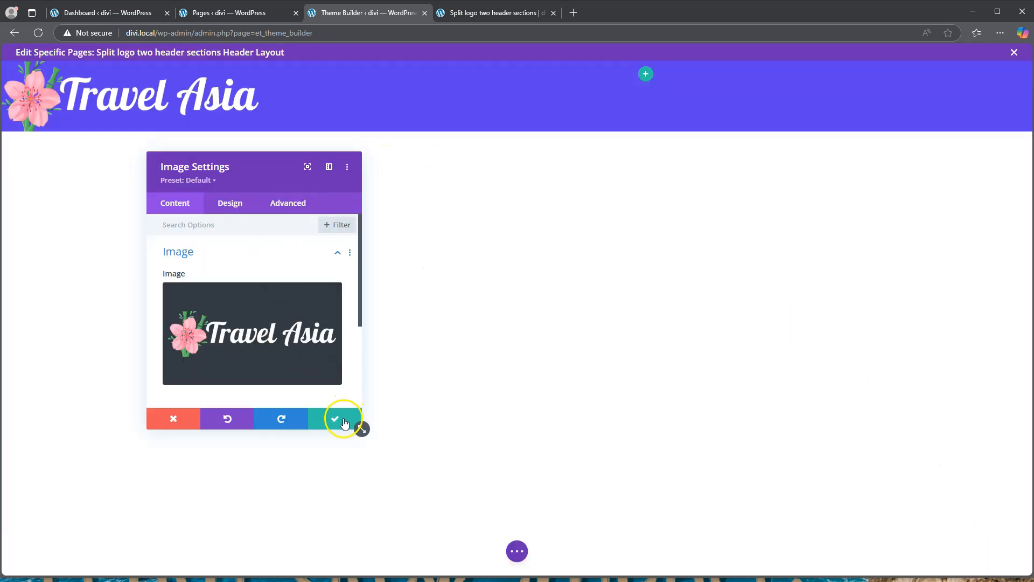
# Set the logo image's max width to 70%, center the module and save the image settings.
pyautogui.click(234, 205)
pyautogui.click(218, 283)
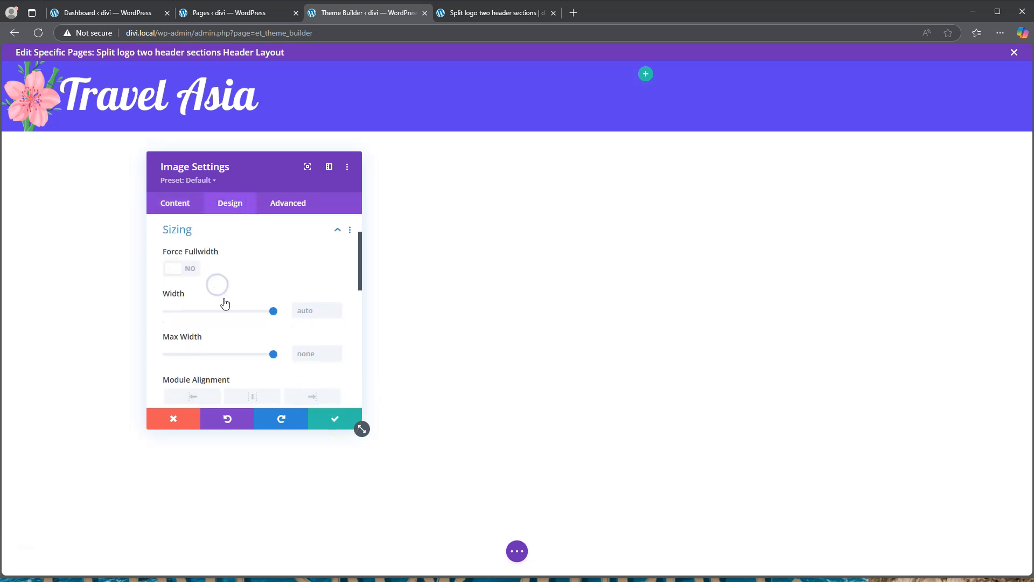
pyautogui.moveTo(273, 353); pyautogui.dragTo(243, 362)
pyautogui.click(251, 397)
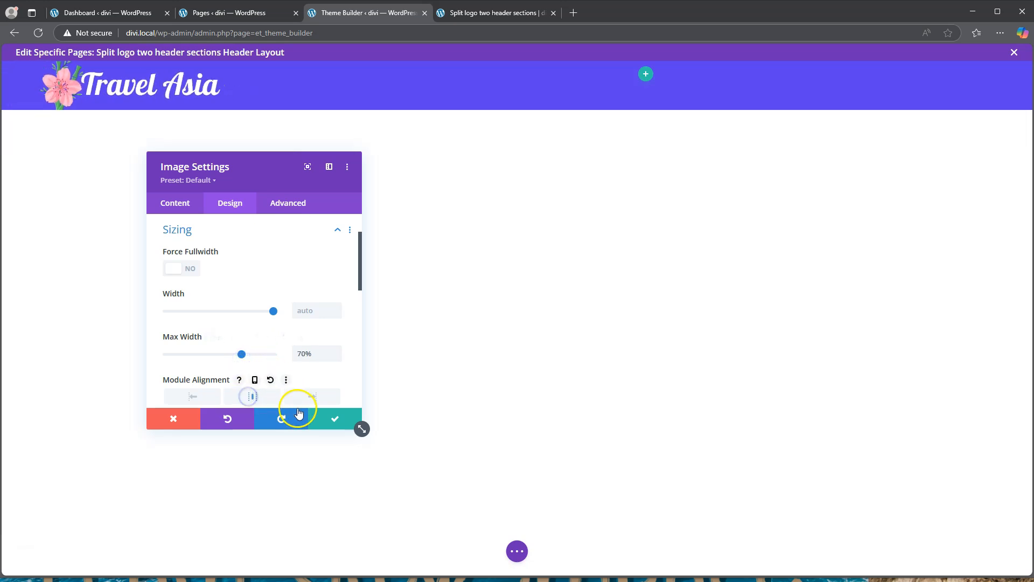
pyautogui.click(327, 422)
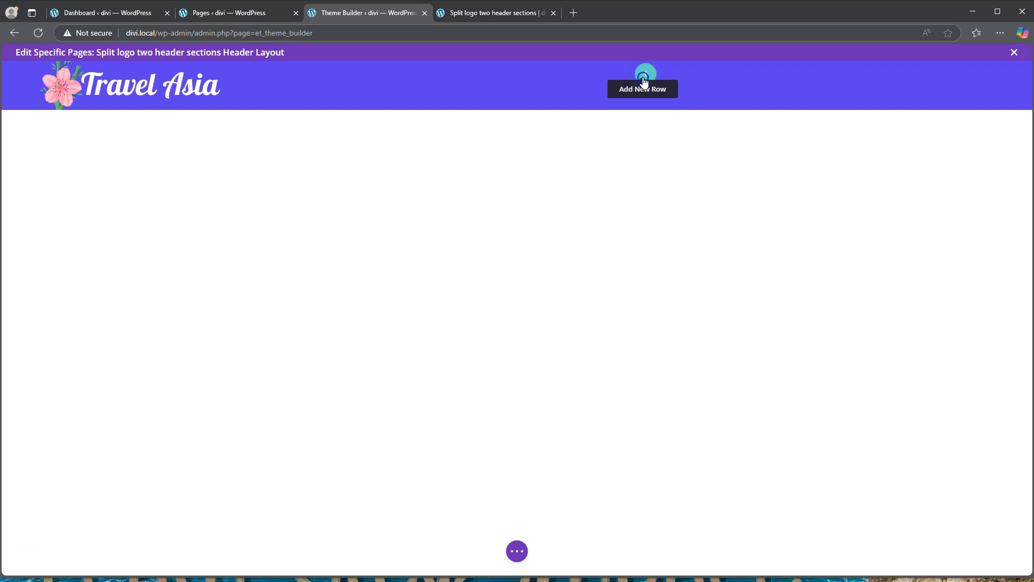
# Add a single-column row in the section's second column and insert a Social Media Follow module in it.
pyautogui.click(644, 75)
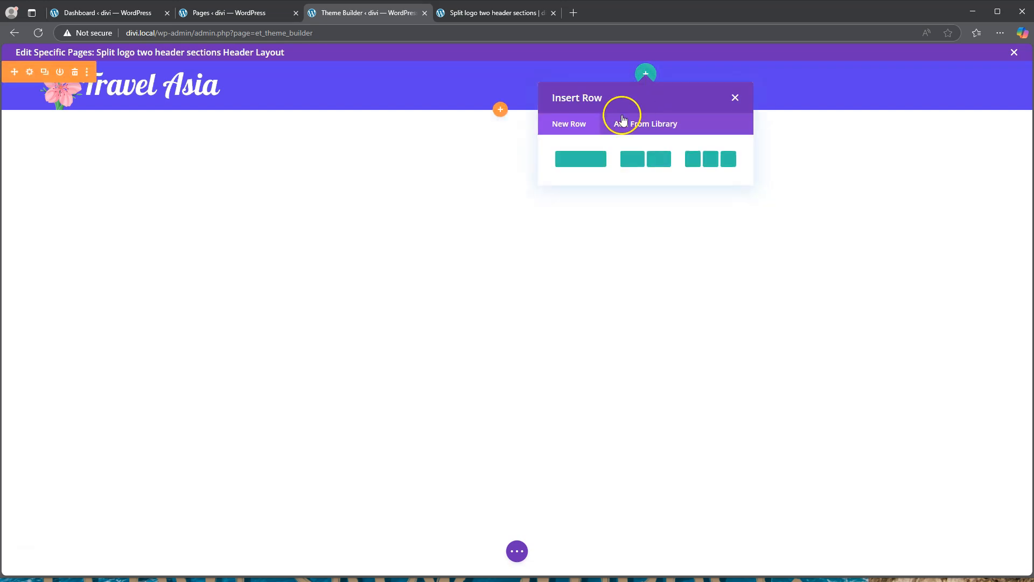
pyautogui.click(589, 165)
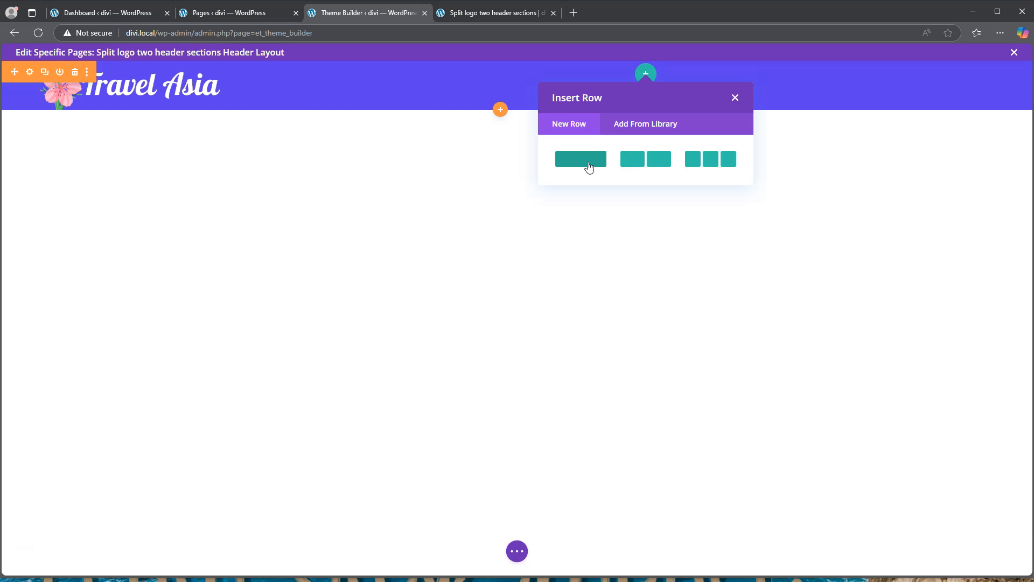
pyautogui.click(590, 166)
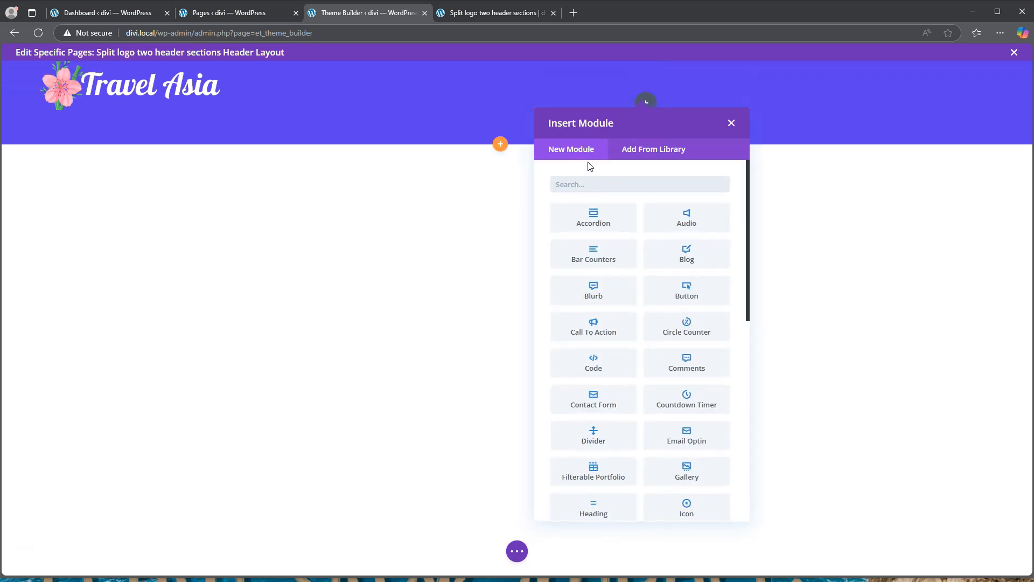
pyautogui.scroll(-10, 649, 288)
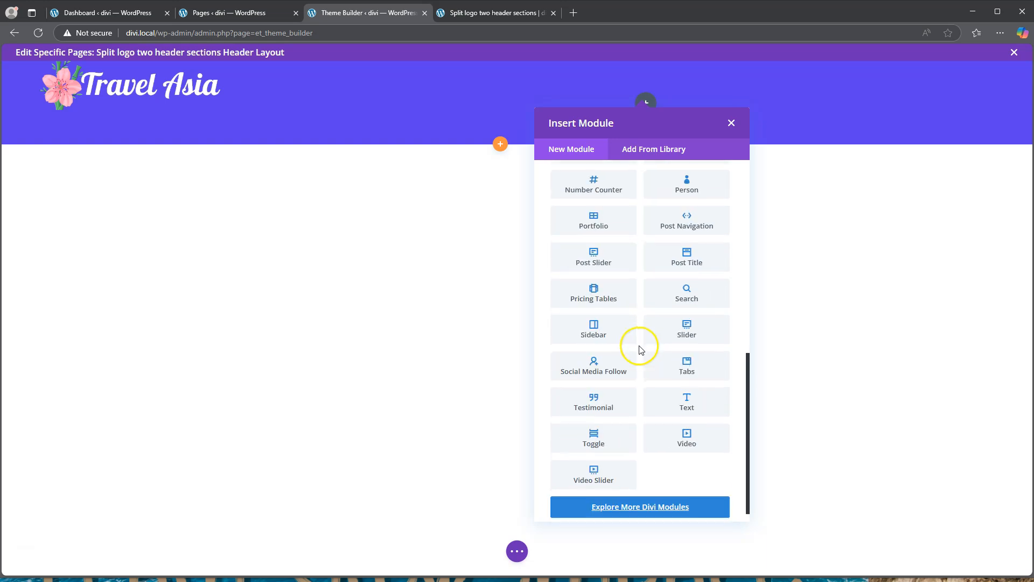
pyautogui.click(598, 358)
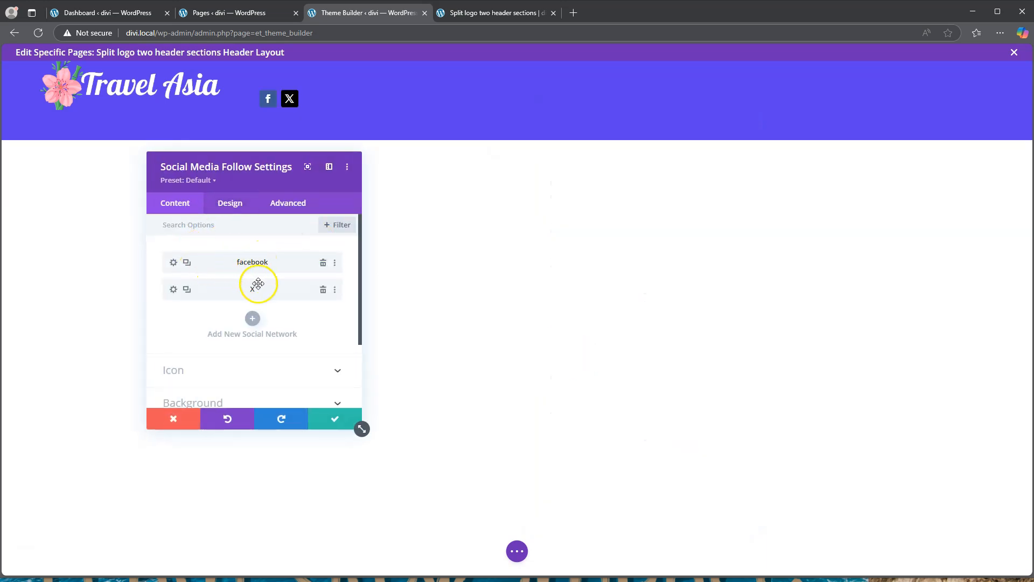
# Add a new social network to the Social Media Follow module, set it to Youtube and save it.
pyautogui.click(253, 318)
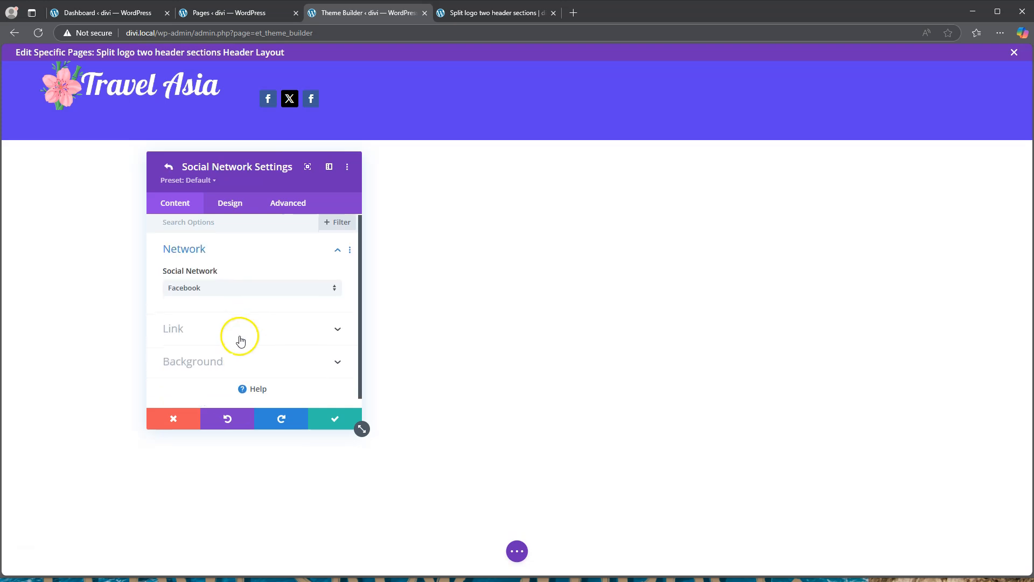
pyautogui.click(221, 280)
pyautogui.scroll(-8, 239, 345)
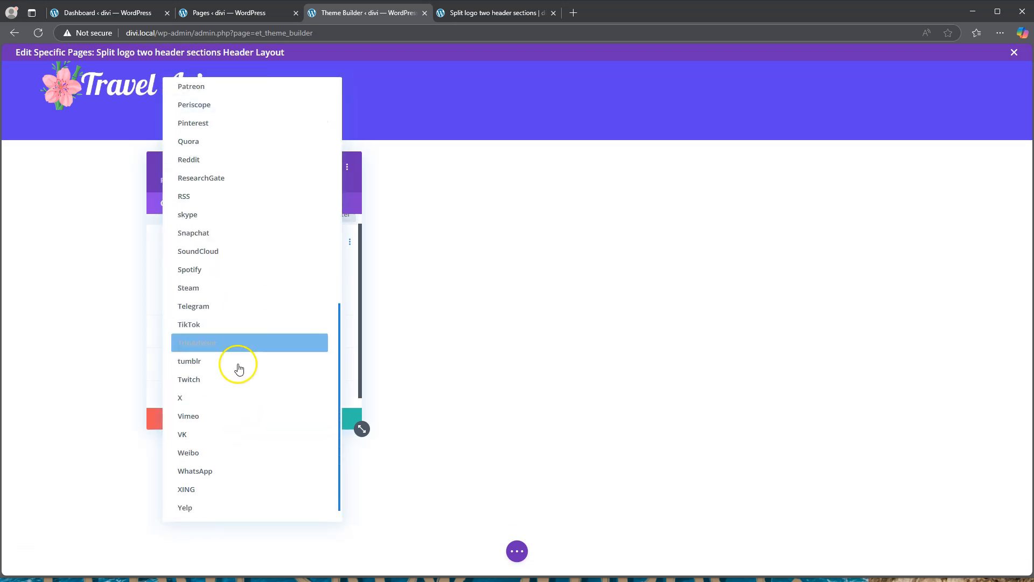
pyautogui.click(224, 504)
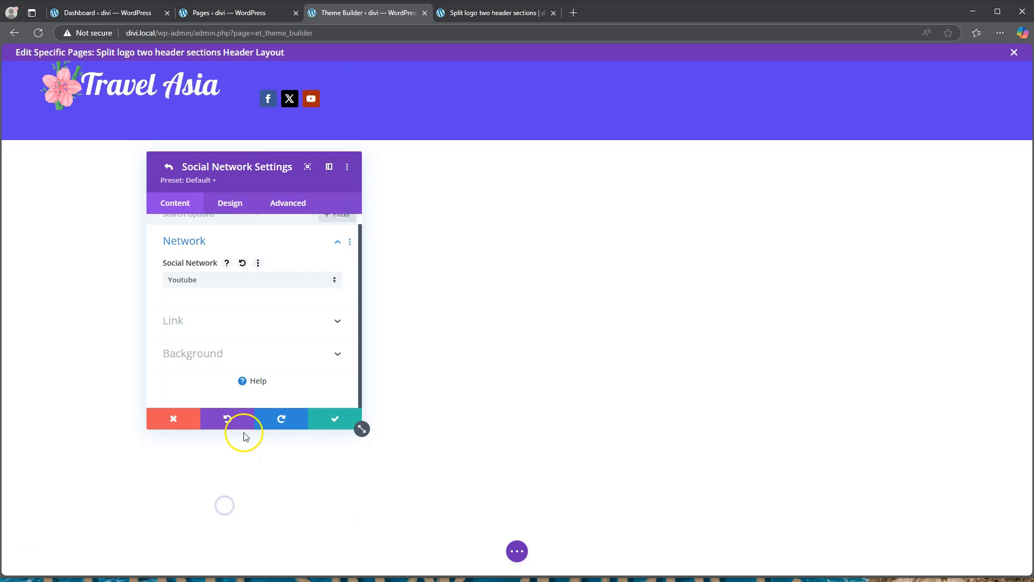
pyautogui.click(337, 420)
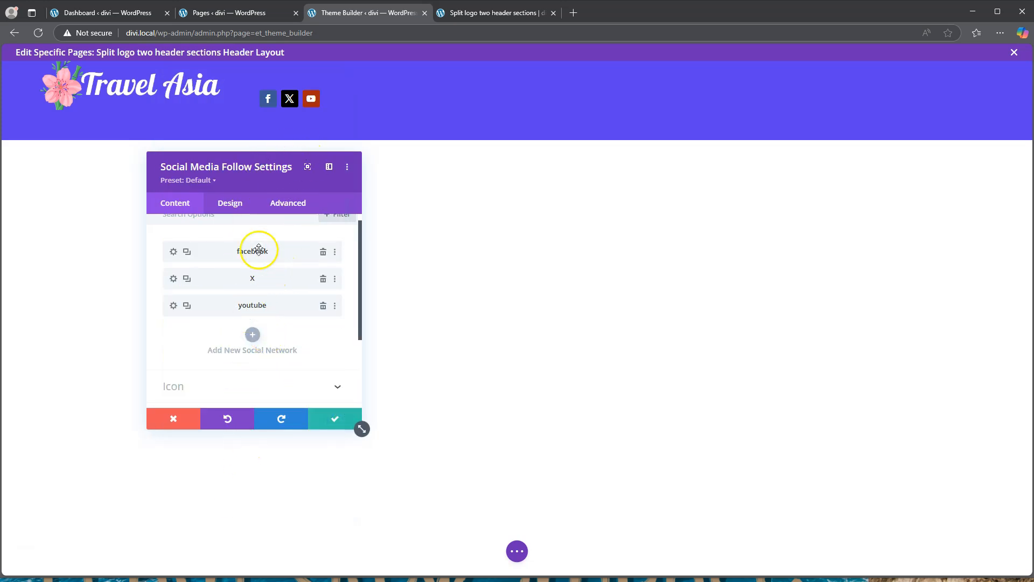
# Set the Social Media Follow module's alignment to right.
pyautogui.click(230, 209)
pyautogui.click(222, 254)
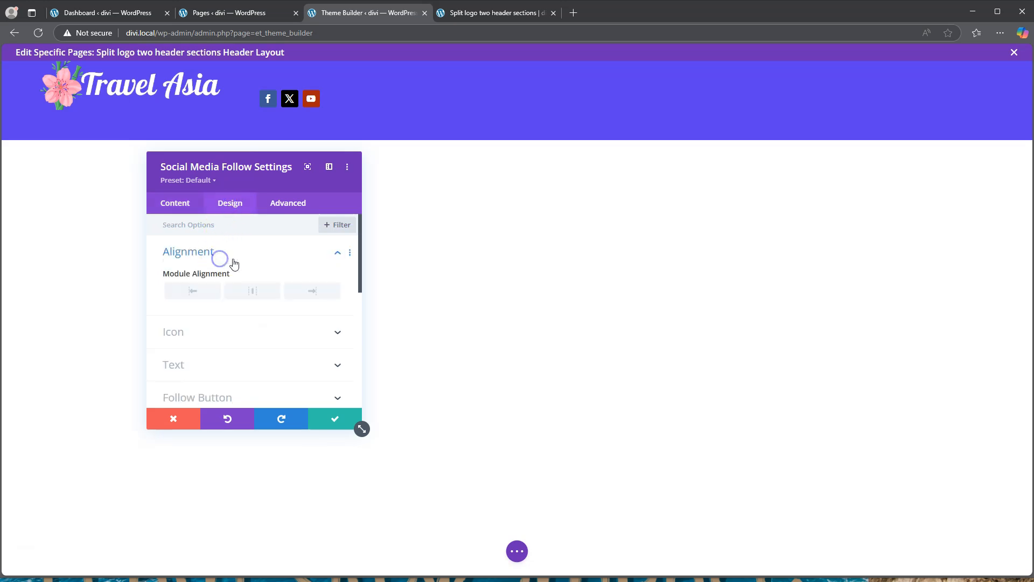
pyautogui.click(312, 290)
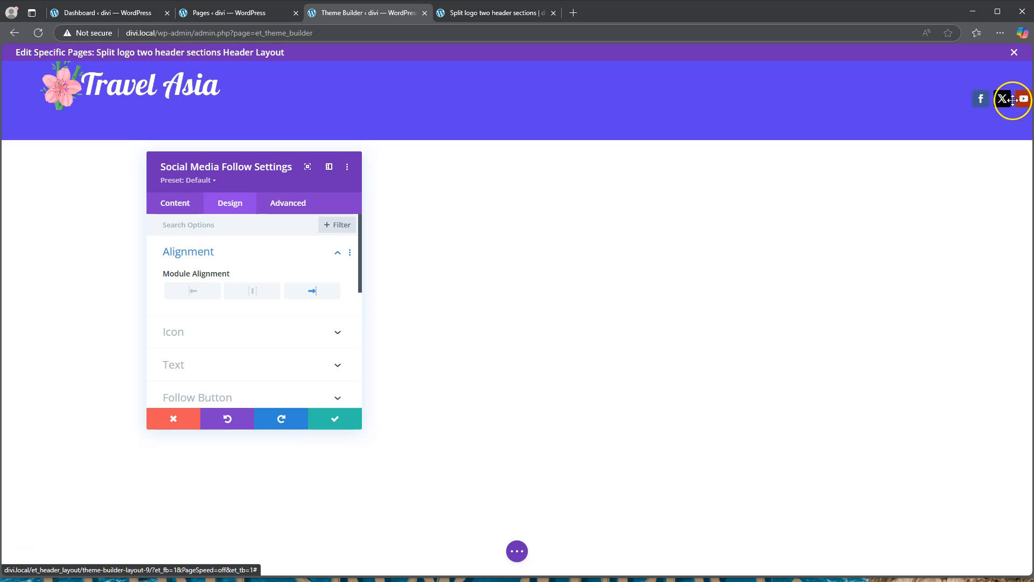
pyautogui.click(976, 89)
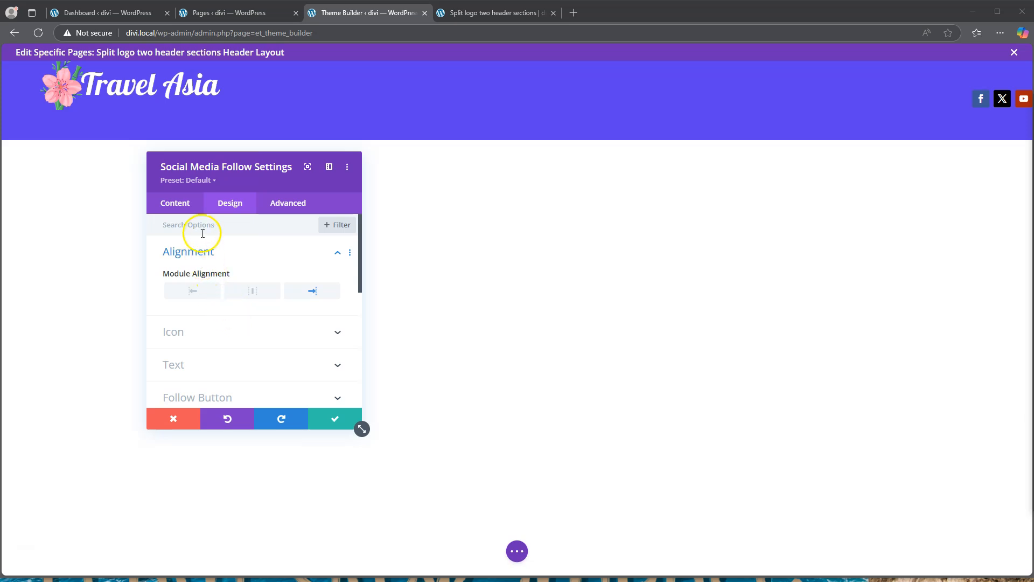
pyautogui.click(228, 252)
# Set the Facebook network's background color to #381cc7 and save the network settings.
pyautogui.click(170, 202)
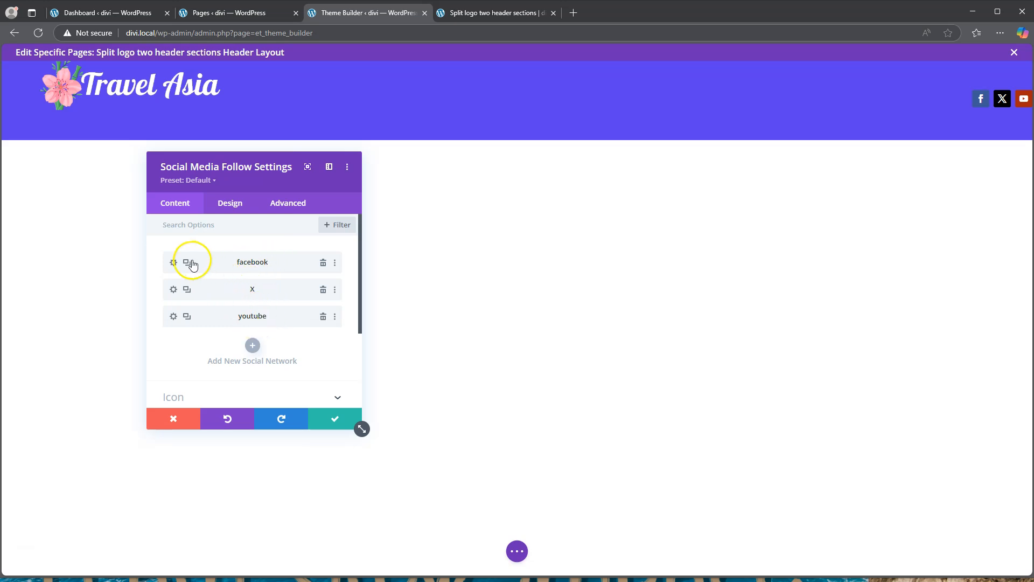
pyautogui.click(175, 263)
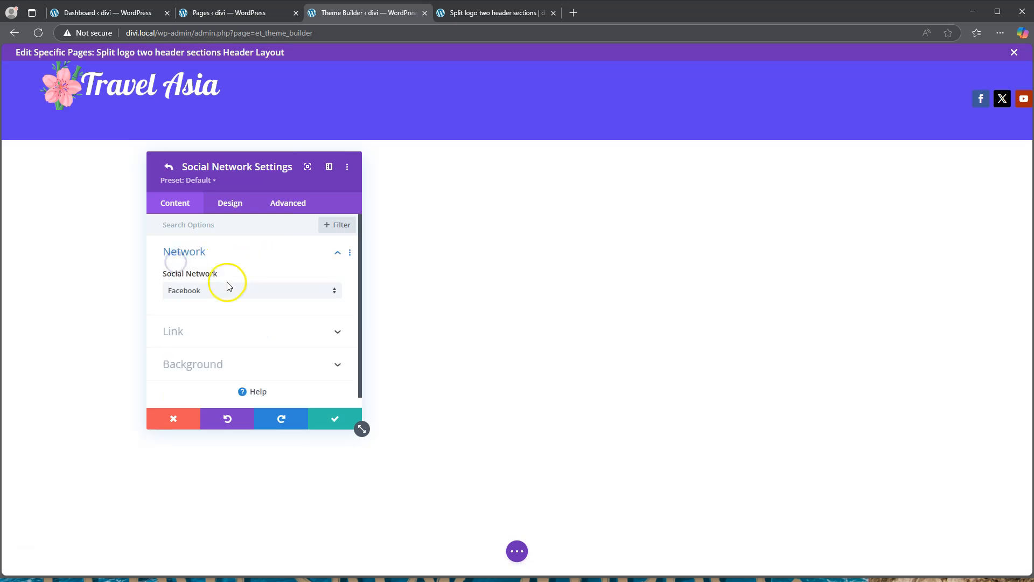
pyautogui.click(230, 359)
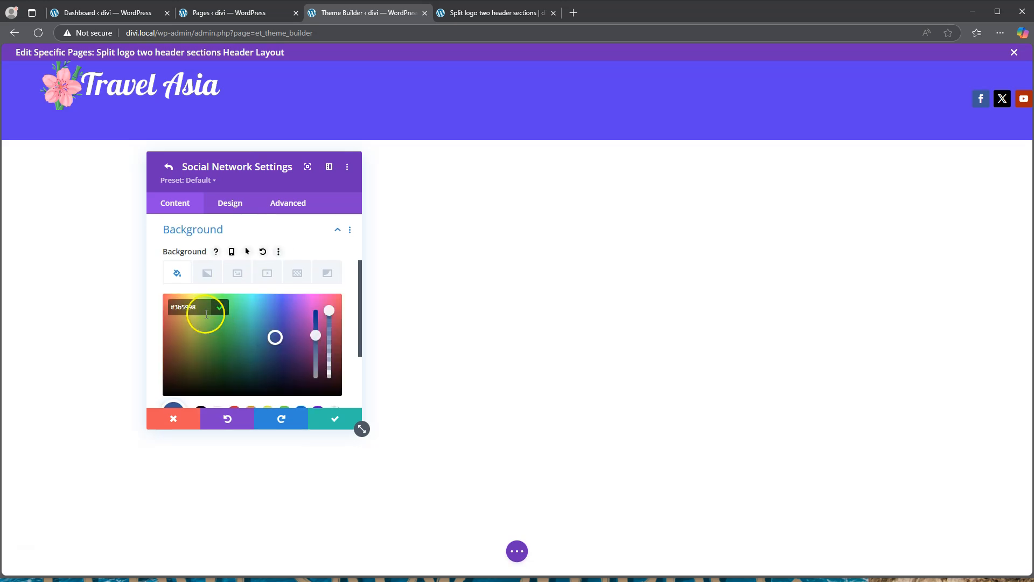
pyautogui.write('381cc7')
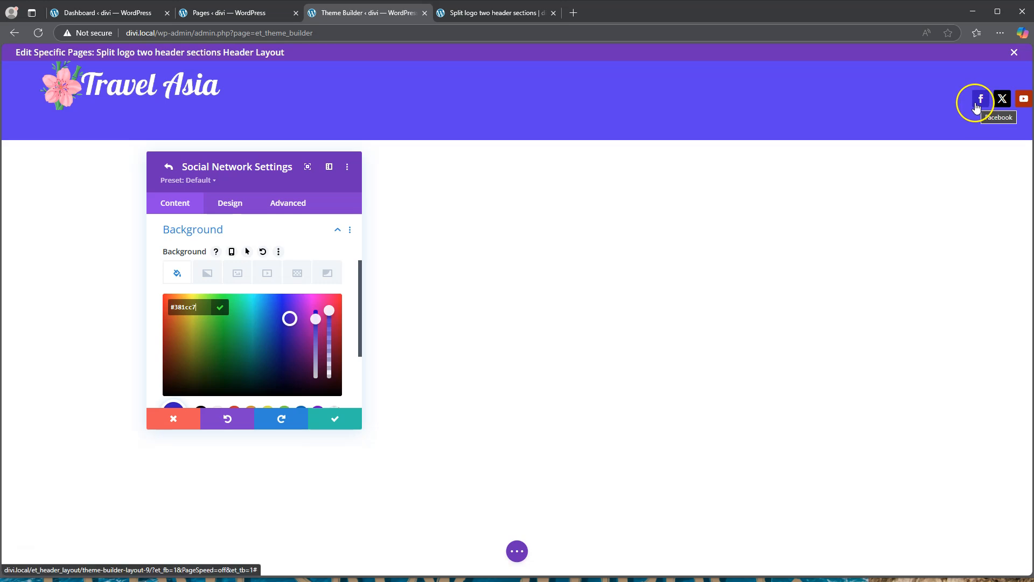
pyautogui.click(334, 419)
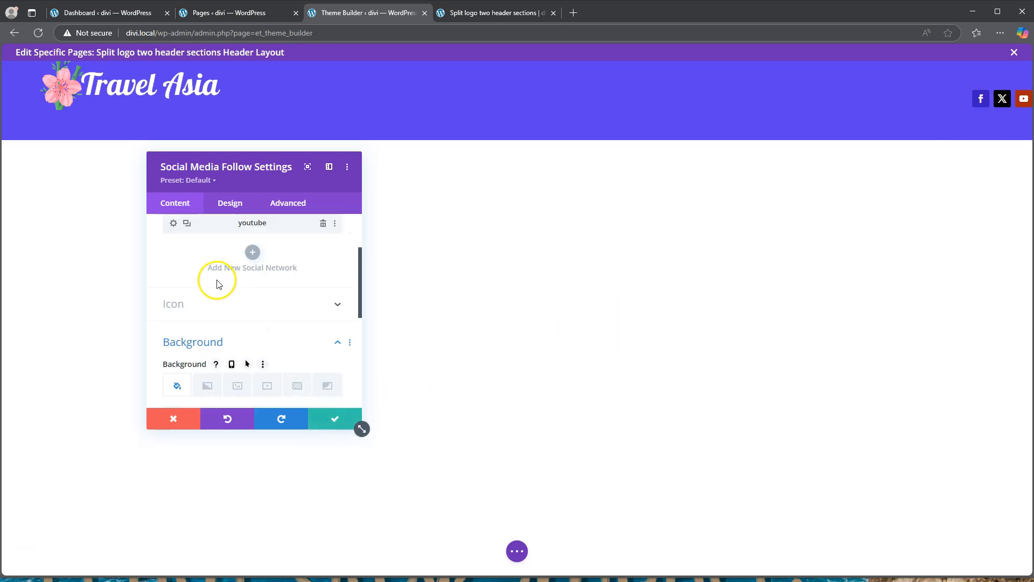
# Match the X network's background color to the Facebook icon's #381cc7 and save the network settings.
pyautogui.scroll(2, 210, 285)
pyautogui.click(173, 289)
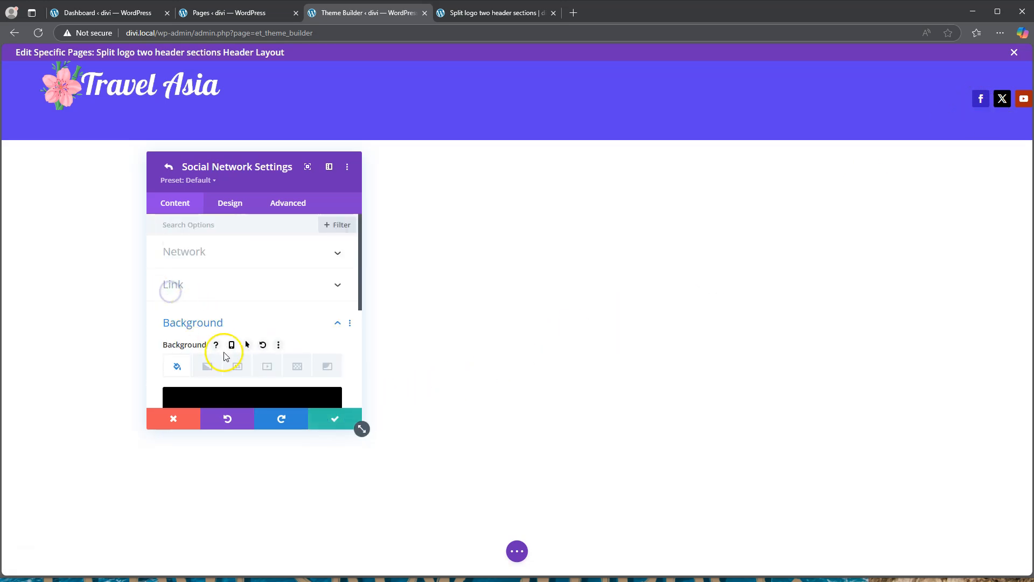
pyautogui.scroll(-2, 226, 348)
pyautogui.click(227, 351)
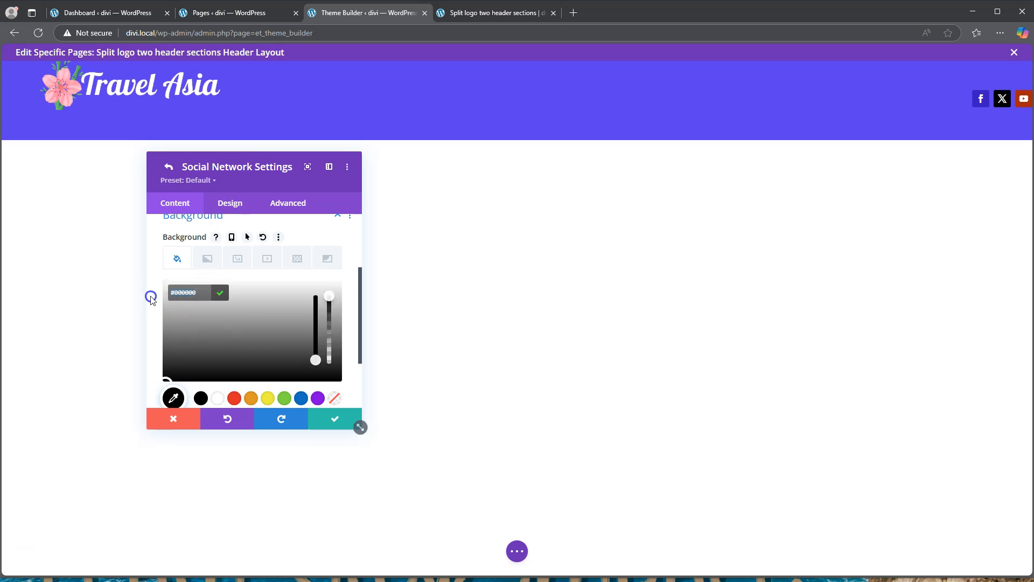
pyautogui.write('#3826c7')
pyautogui.click(340, 420)
# Set the Youtube network's background color to #381cc7 and save the network settings.
pyautogui.scroll(2, 232, 302)
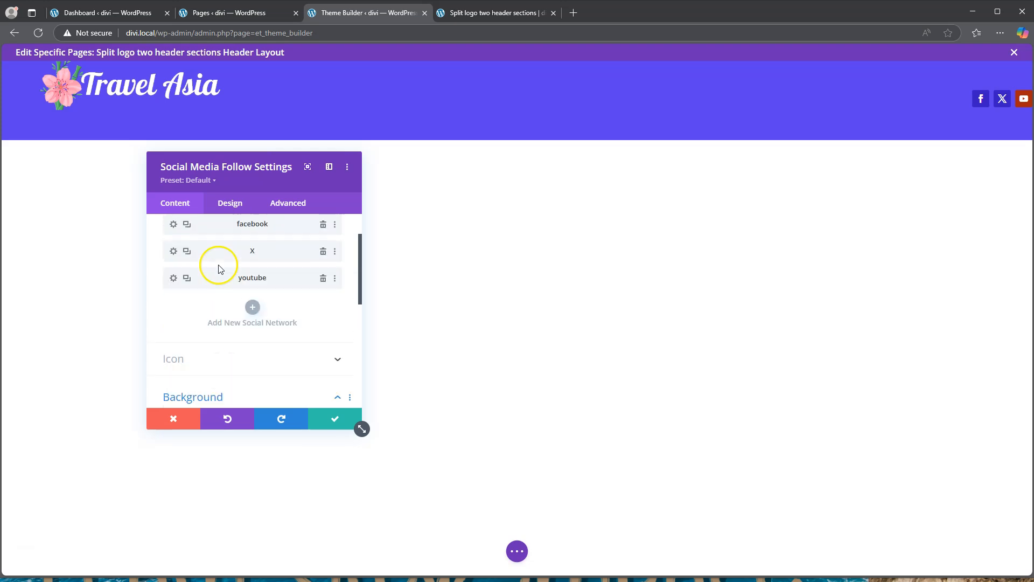
pyautogui.click(173, 316)
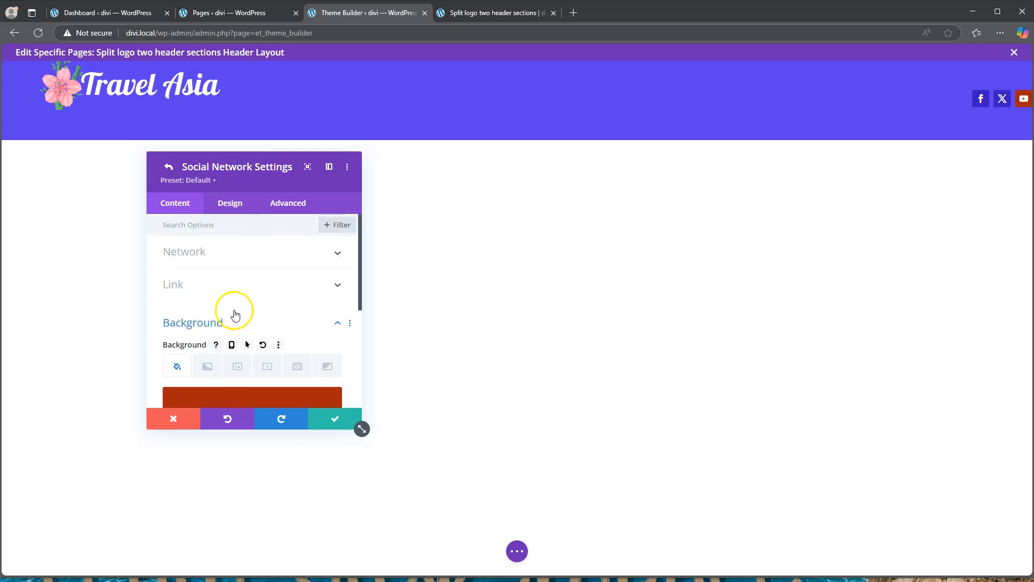
pyautogui.scroll(-3, 237, 318)
pyautogui.click(226, 289)
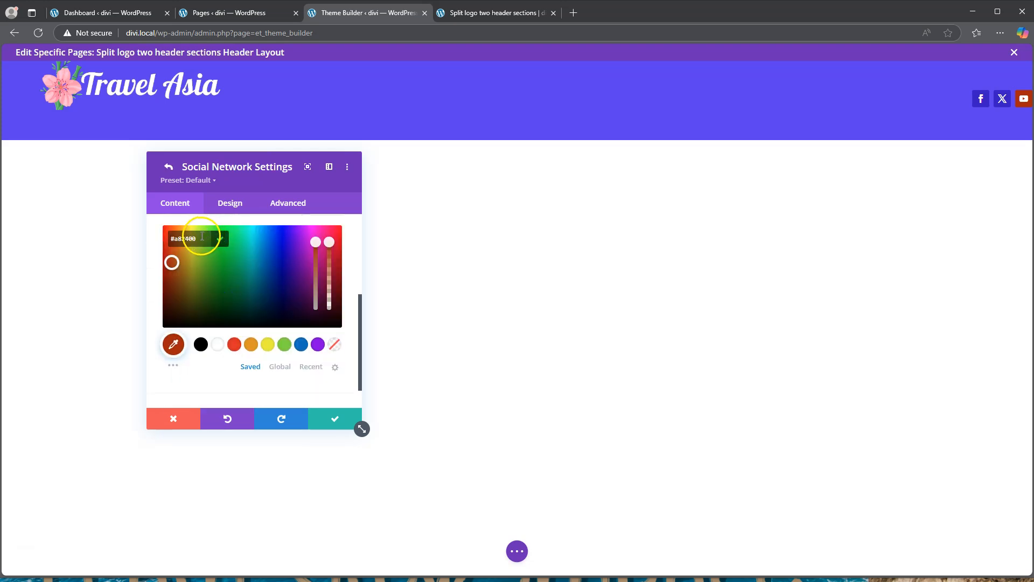
pyautogui.write('381cc7')
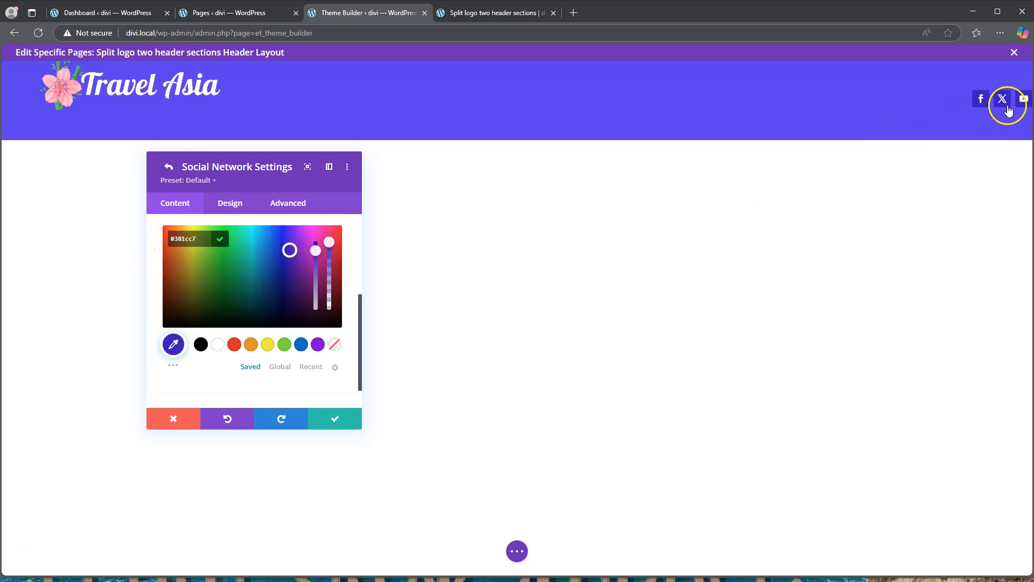
pyautogui.scroll(-1, 255, 354)
pyautogui.scroll(4, 196, 294)
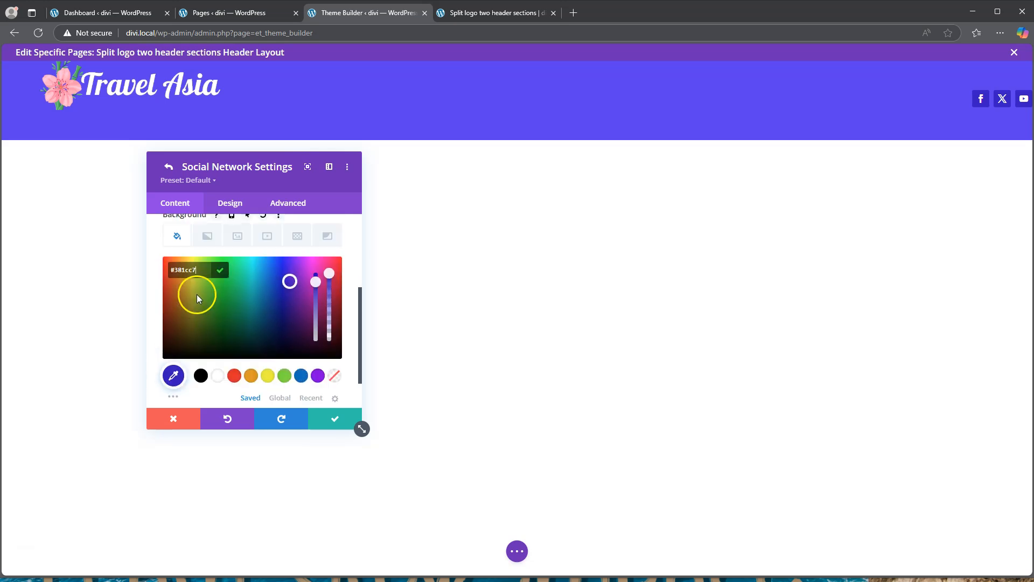
pyautogui.click(342, 424)
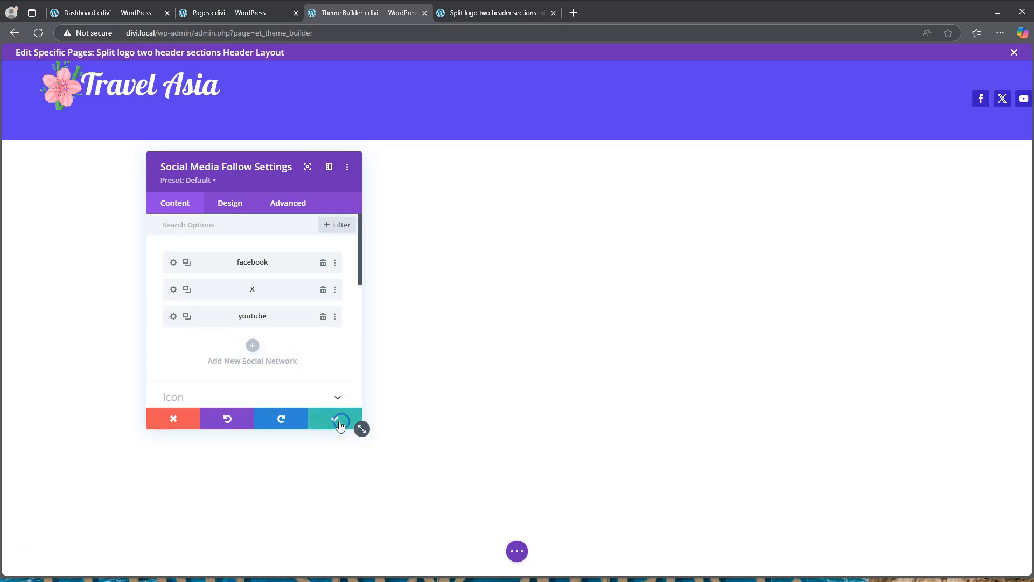
# Round the Social Media Follow module's border corners to 15px on all four corners.
pyautogui.click(232, 204)
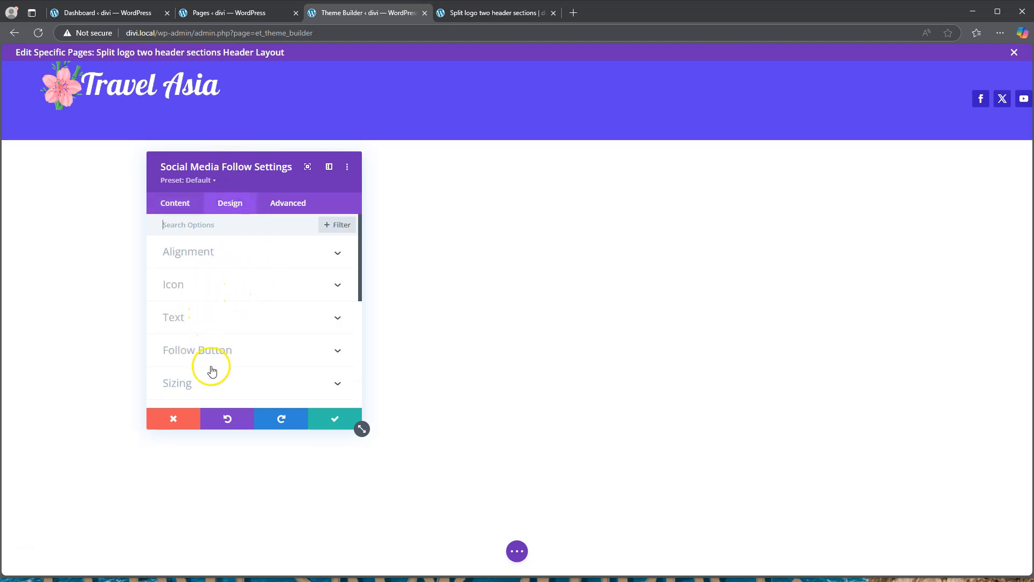
pyautogui.scroll(-3, 212, 370)
pyautogui.click(207, 343)
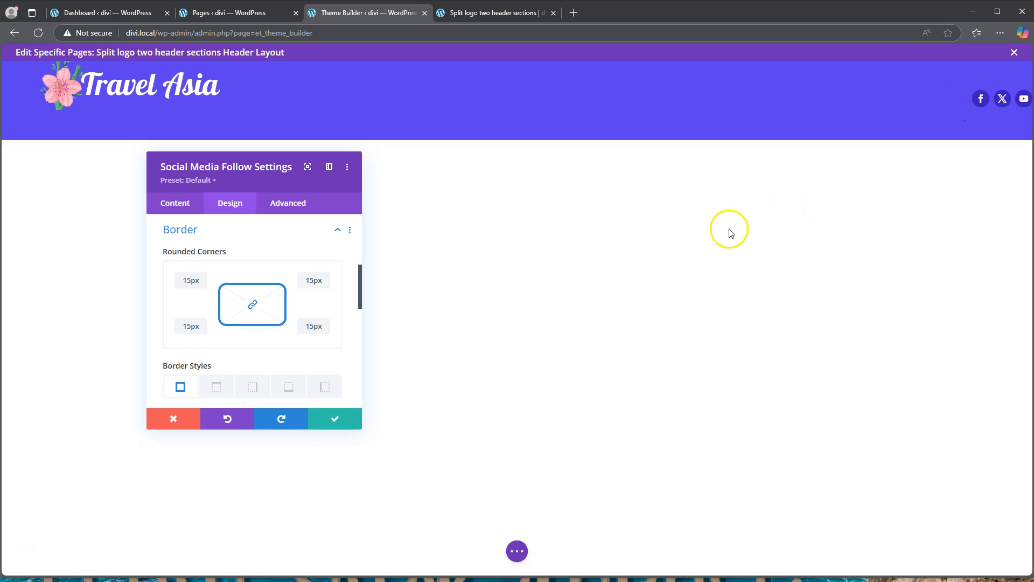
pyautogui.click(188, 227)
# Enable a hover background for the Facebook network with a darker shade of #381cc7, and save the network and module settings.
pyautogui.click(178, 204)
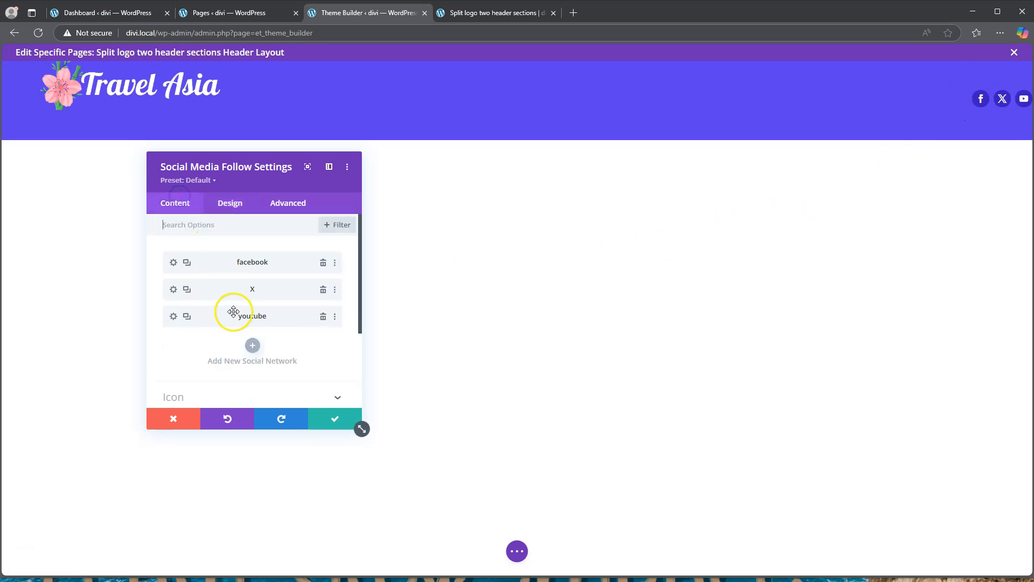
pyautogui.click(173, 263)
pyautogui.scroll(-1, 242, 313)
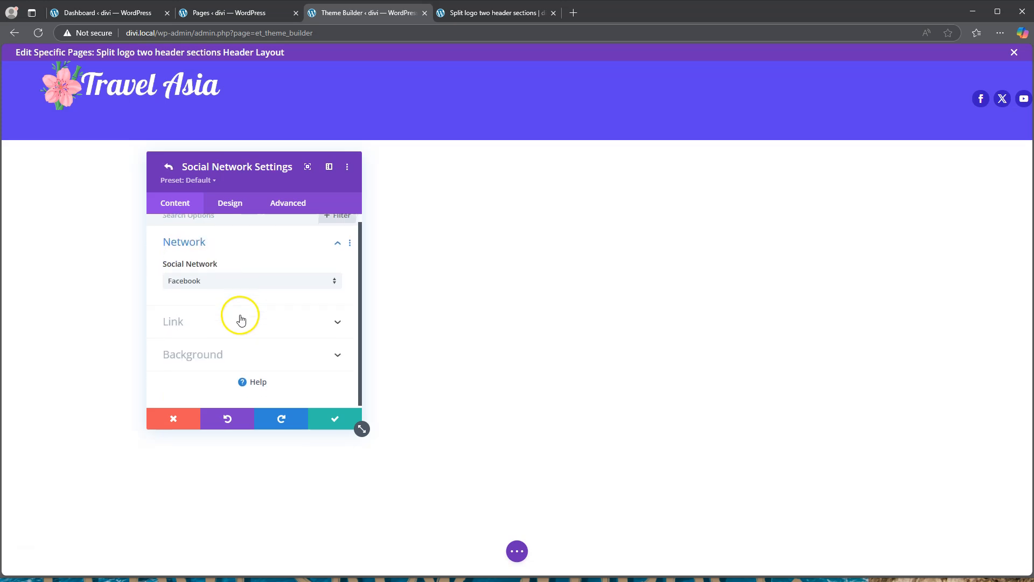
pyautogui.click(226, 353)
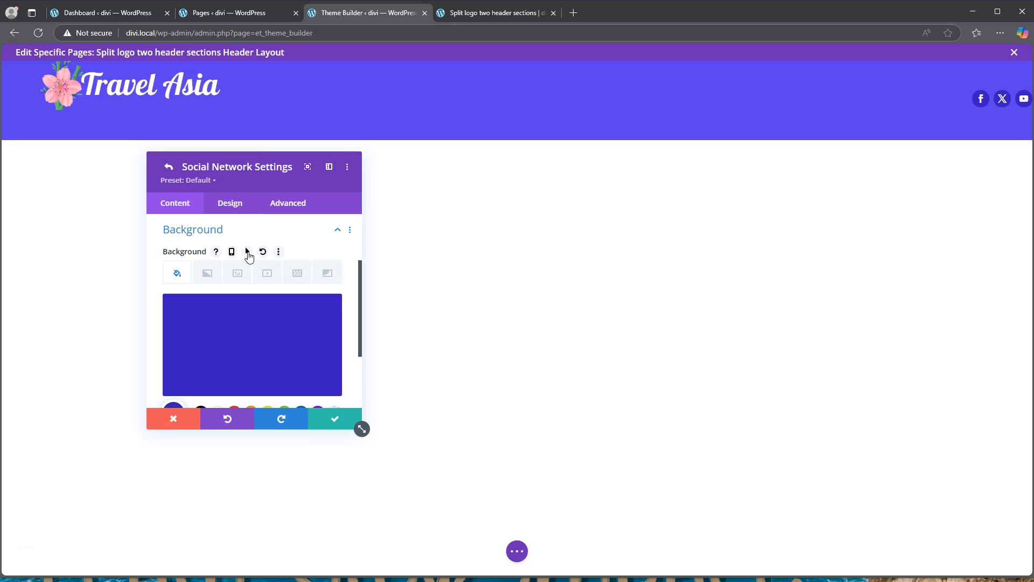
pyautogui.click(248, 252)
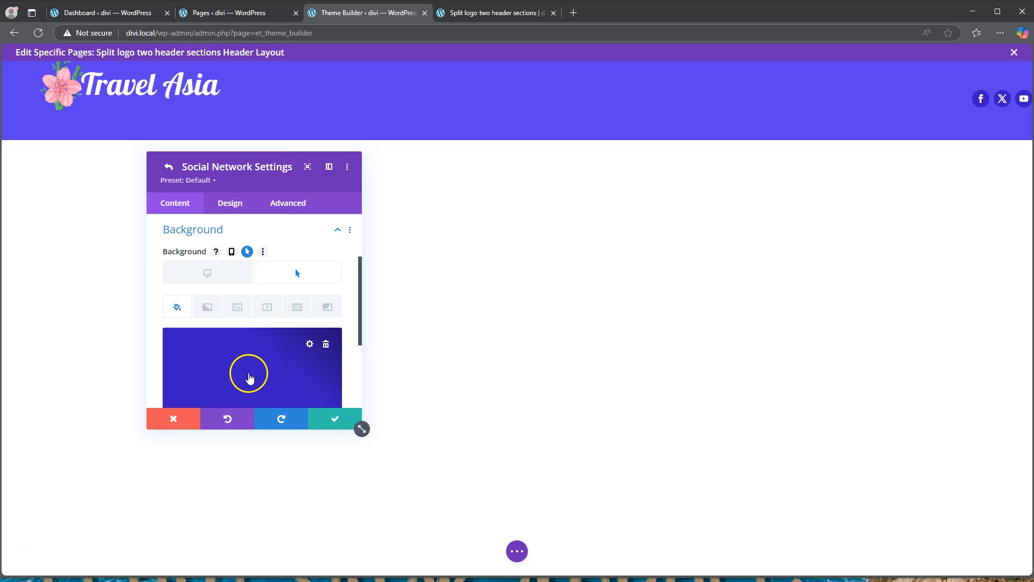
pyautogui.click(248, 372)
pyautogui.scroll(-1, 258, 361)
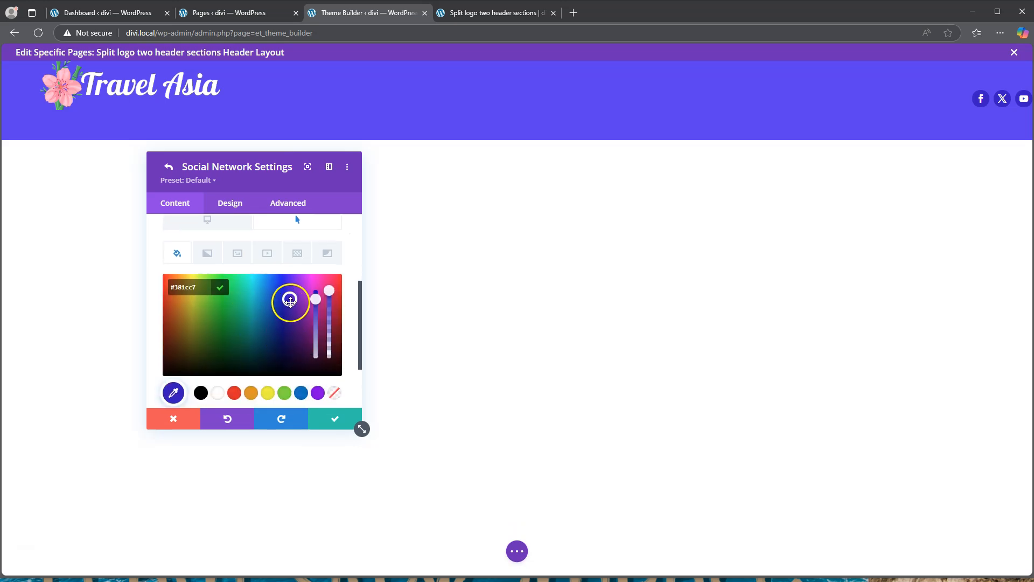
pyautogui.moveTo(291, 301); pyautogui.dragTo(290, 324)
pyautogui.click(333, 417)
pyautogui.click(335, 420)
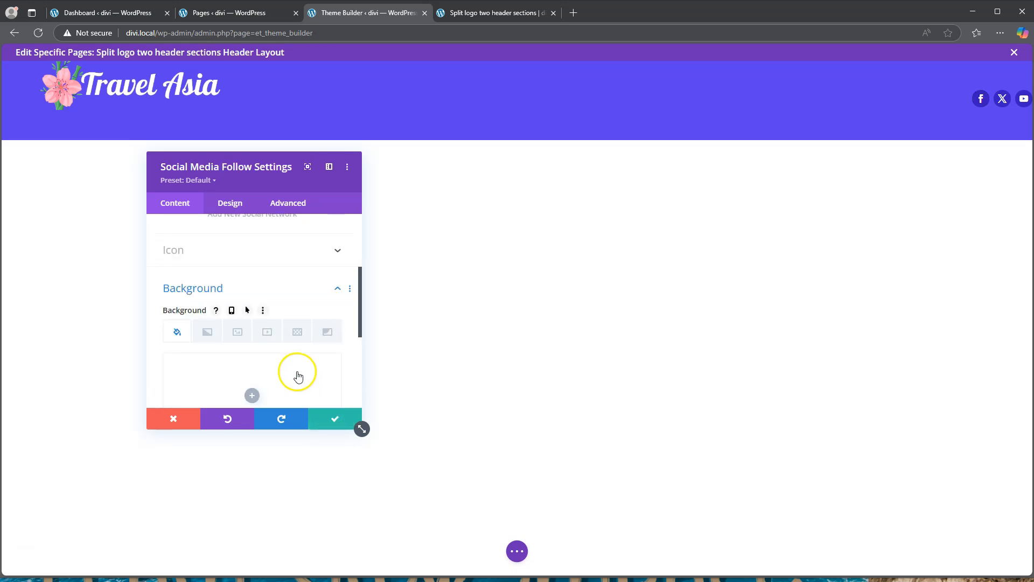
pyautogui.click(334, 421)
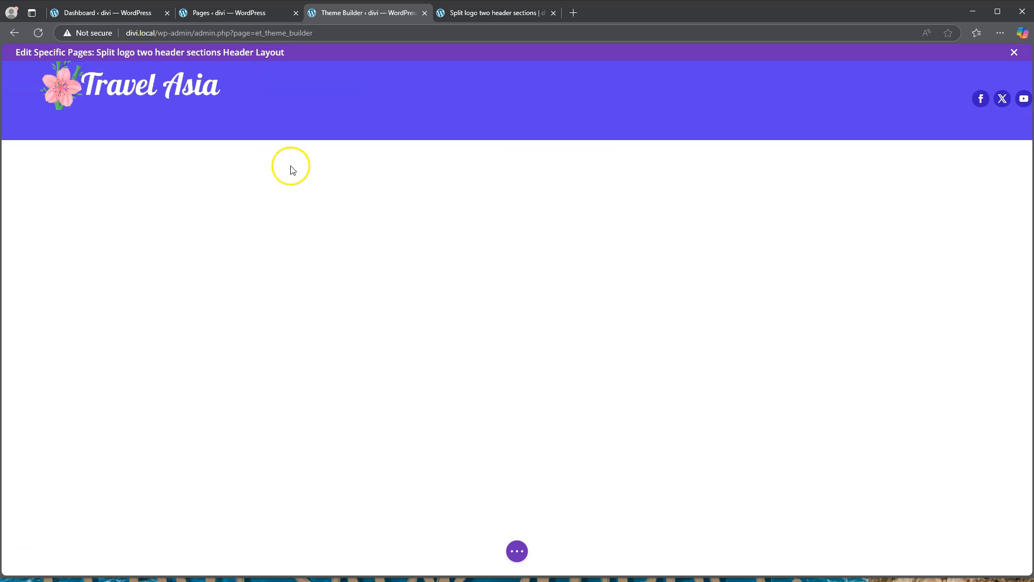
# Set the background color of the row holding the social icons to #381cc7 and save the row settings.
pyautogui.click(287, 71)
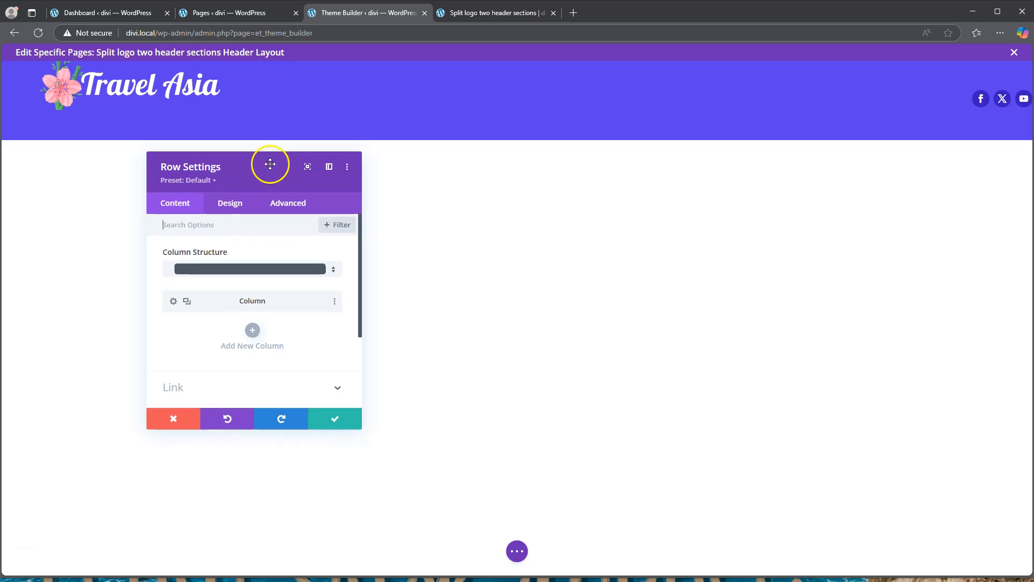
pyautogui.scroll(-5, 253, 296)
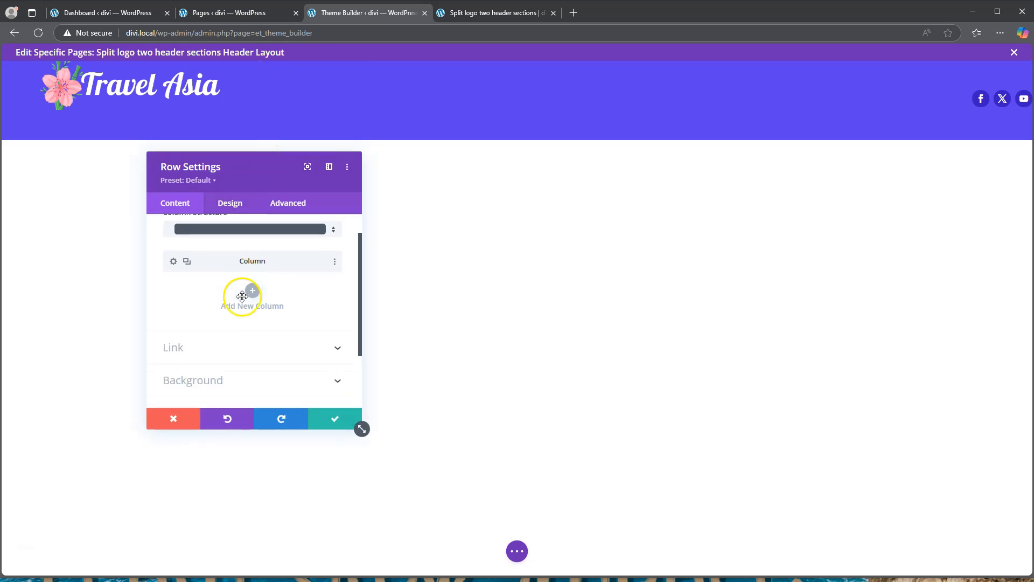
pyautogui.click(242, 307)
pyautogui.click(253, 359)
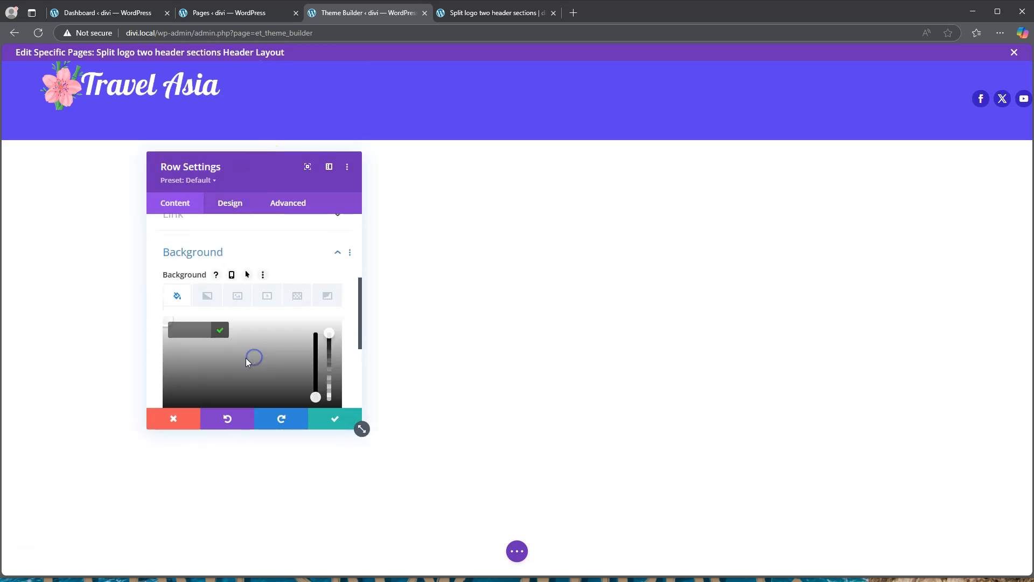
pyautogui.write('#381cc7')
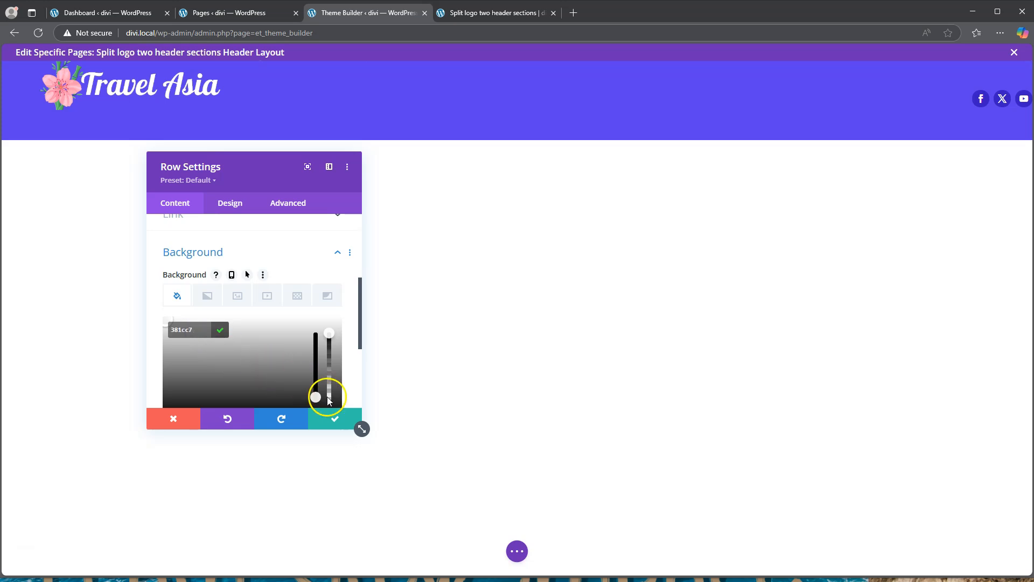
pyautogui.click(500, 14)
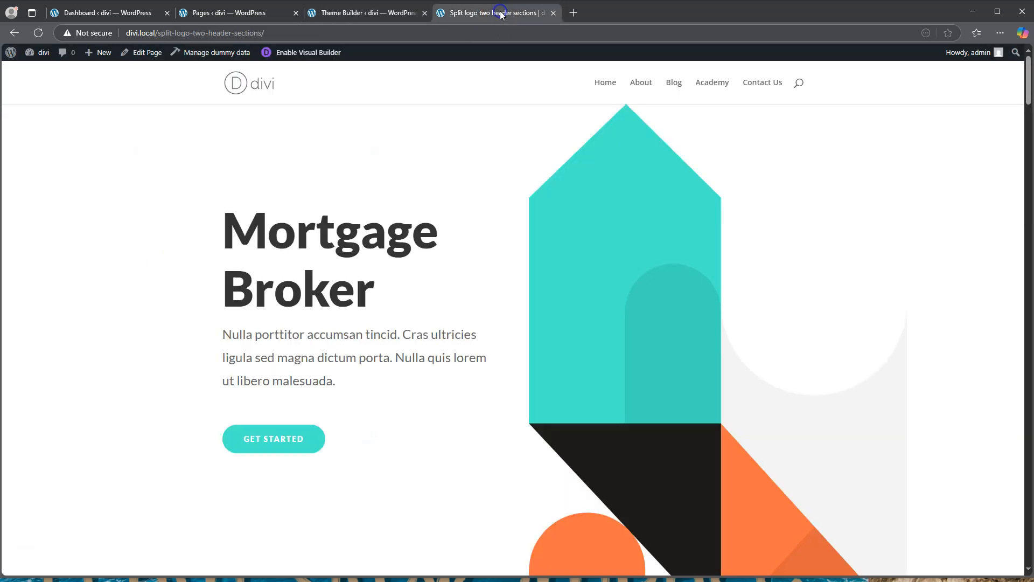
pyautogui.click(389, 17)
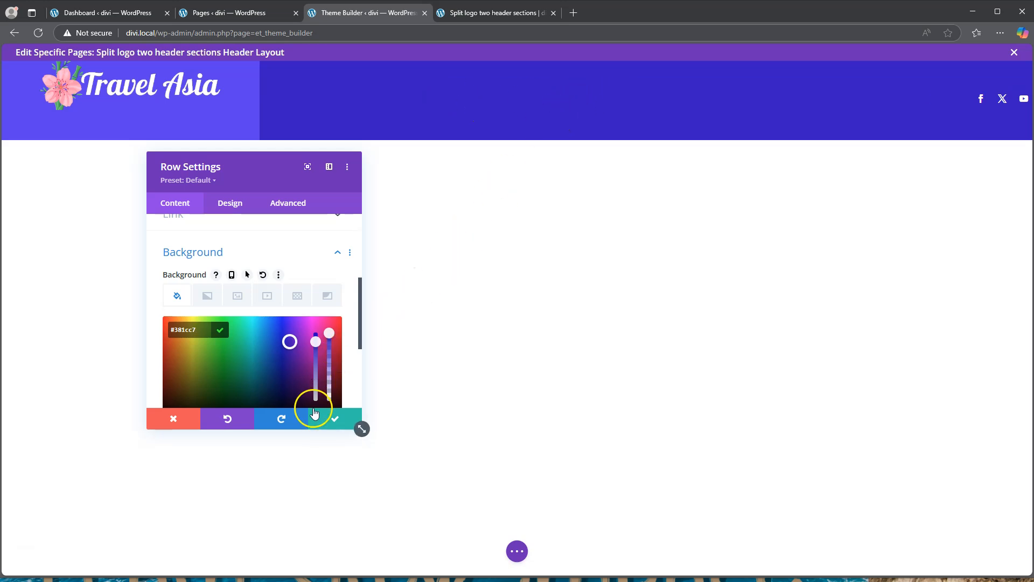
pyautogui.click(336, 420)
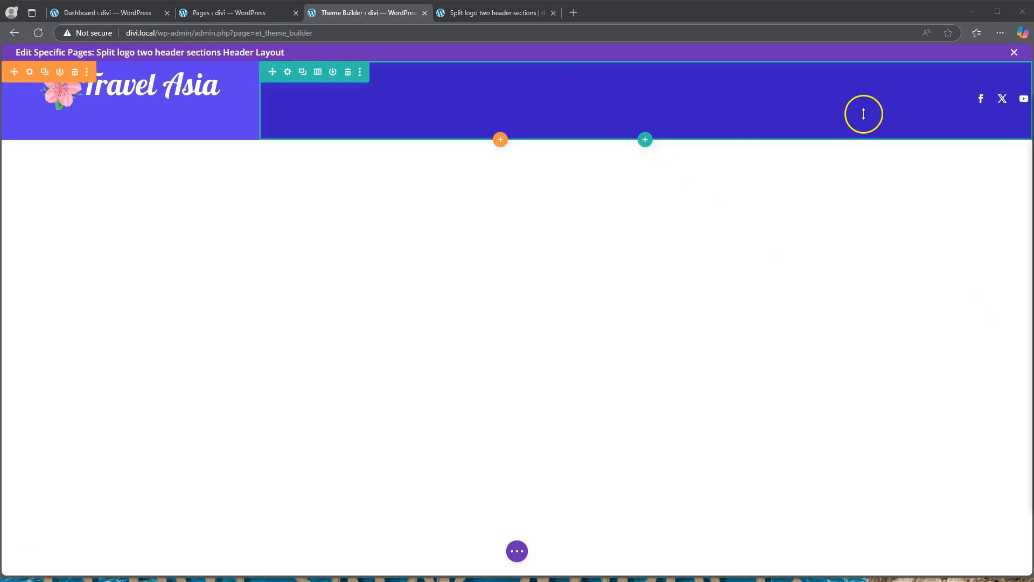
# Set the Facebook network's background to #5c3ff4 and its hover background to purple #8300e9, and save the network settings.
pyautogui.click(626, 95)
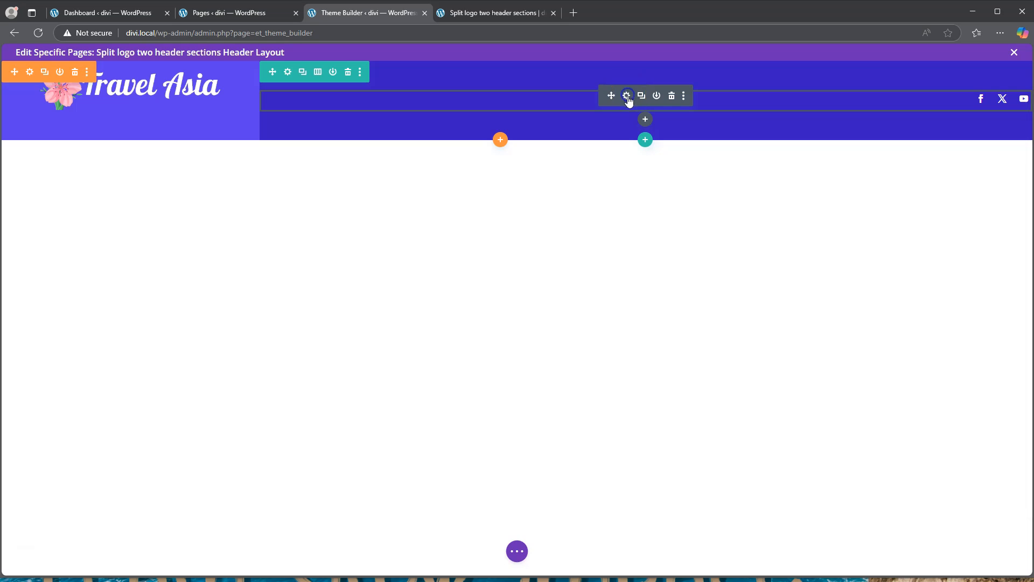
pyautogui.click(173, 264)
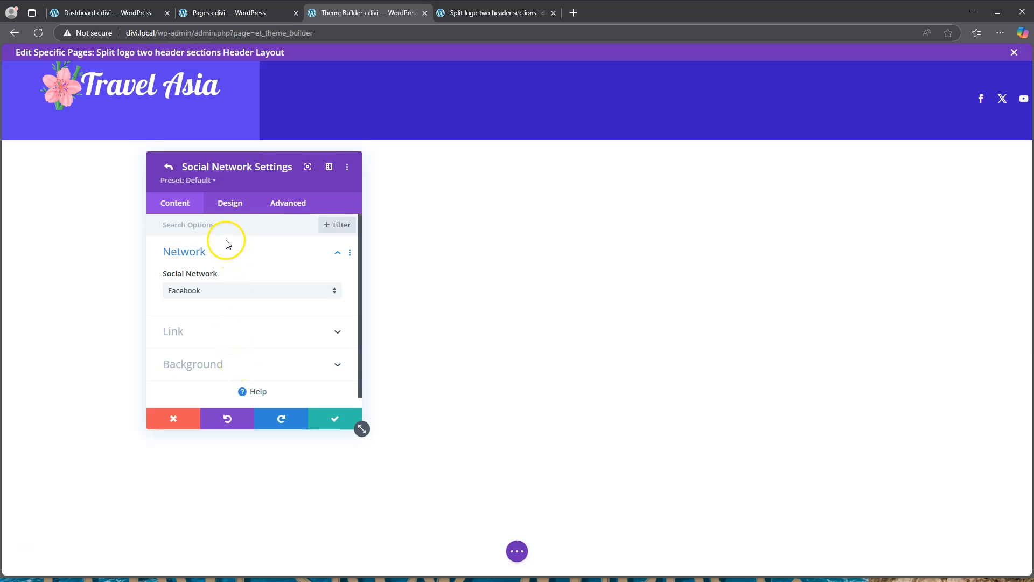
pyautogui.click(237, 364)
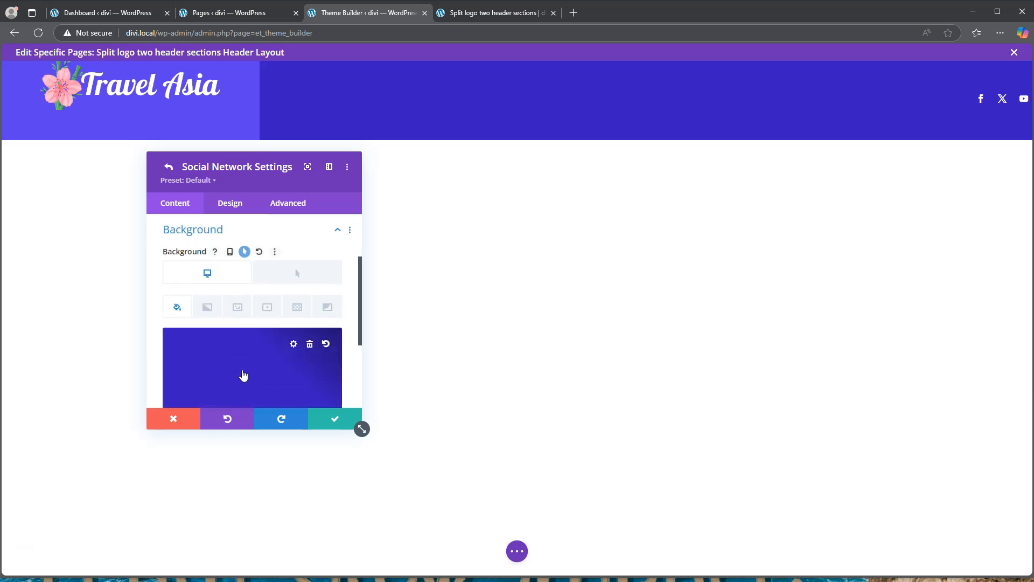
pyautogui.click(240, 376)
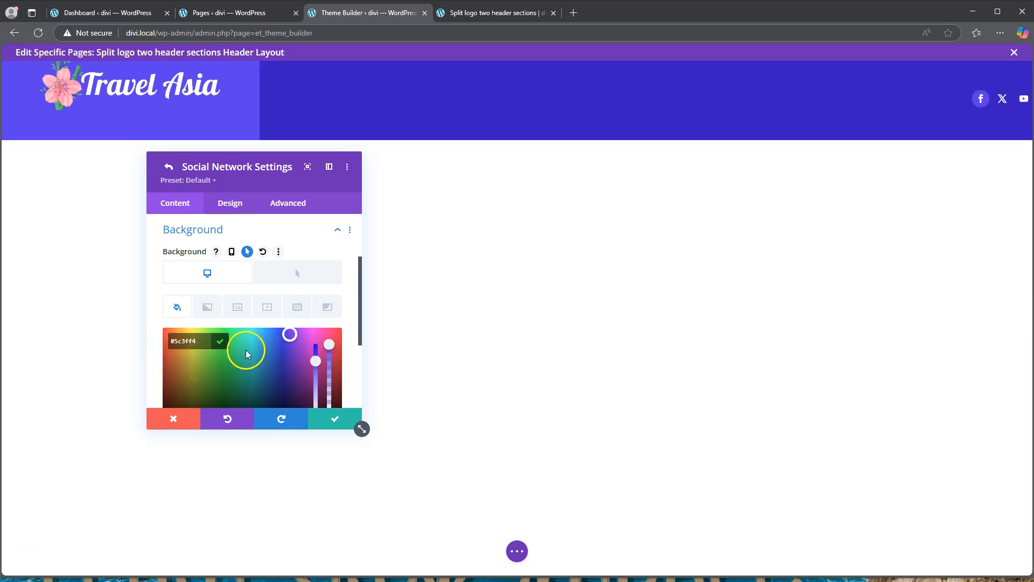
pyautogui.click(296, 276)
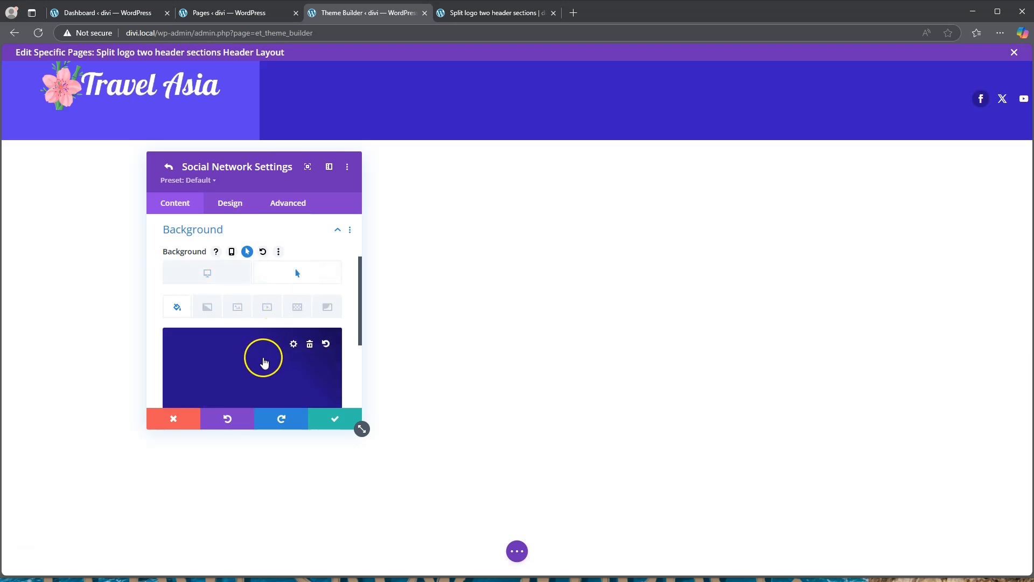
pyautogui.scroll(-1, 264, 360)
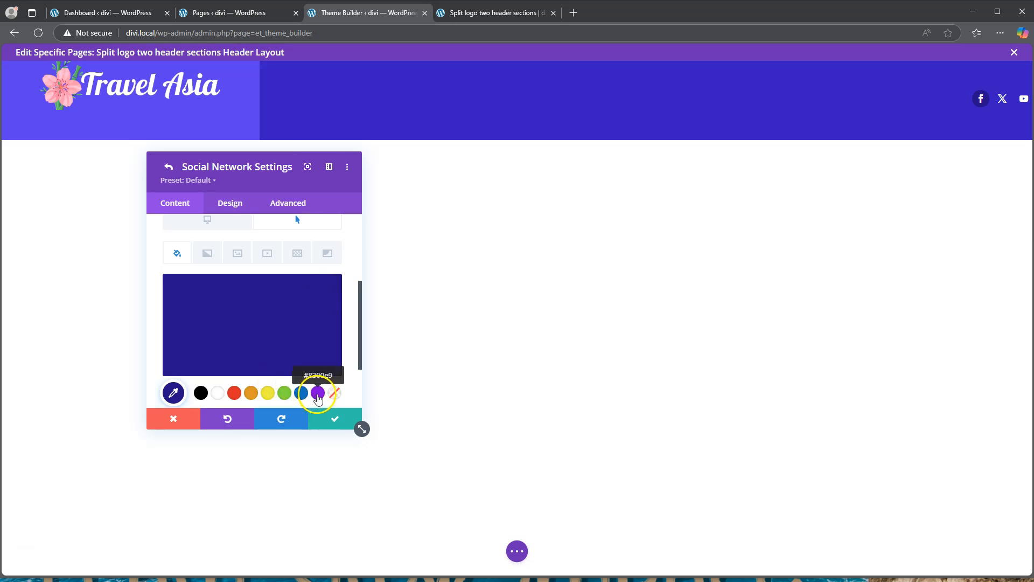
pyautogui.click(318, 394)
pyautogui.click(337, 414)
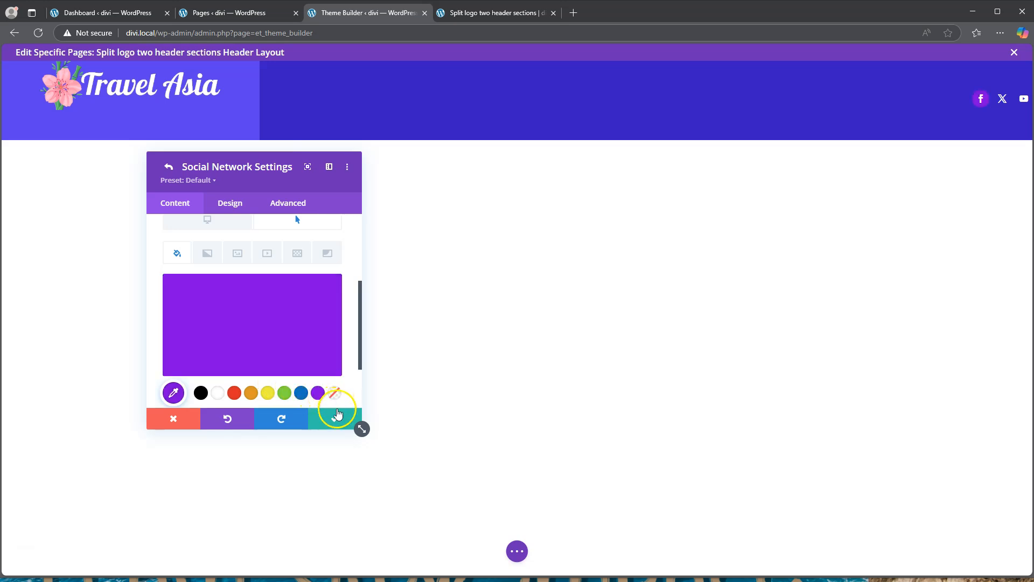
pyautogui.click(336, 422)
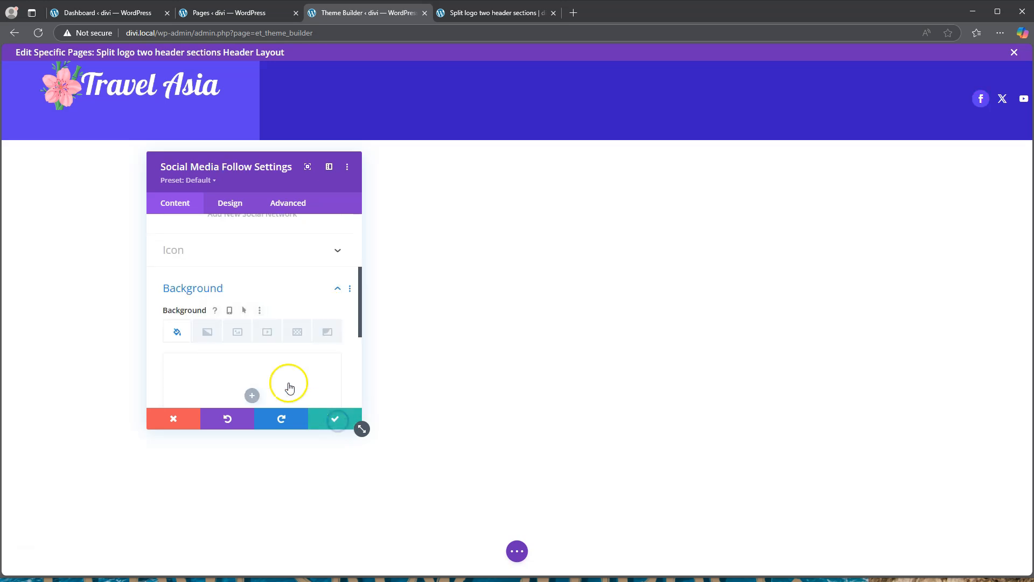
# Set the X network's background to #5c3ff4, enable a purple #8300e9 hover background, and save the network settings.
pyautogui.scroll(3, 231, 284)
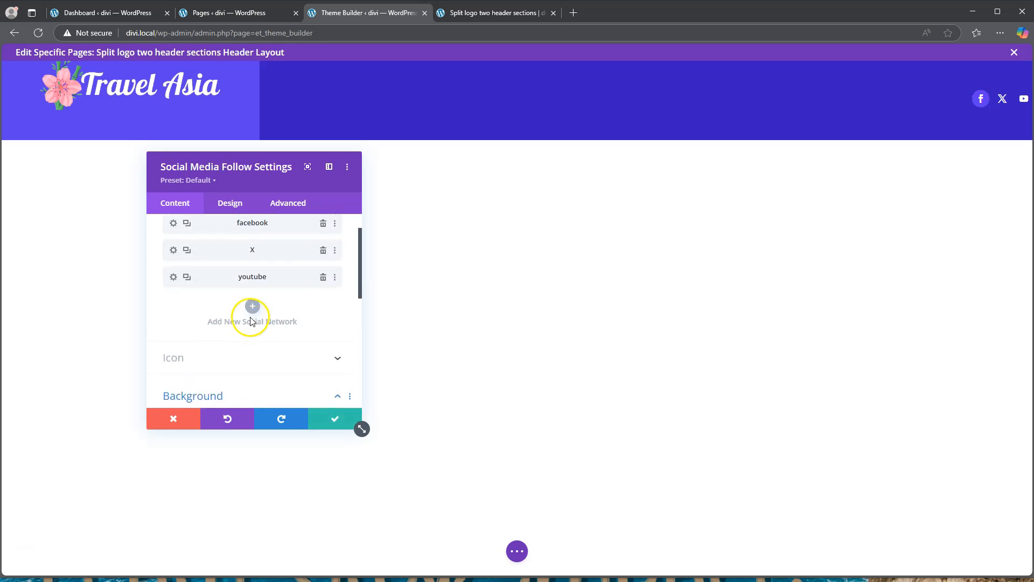
pyautogui.click(172, 251)
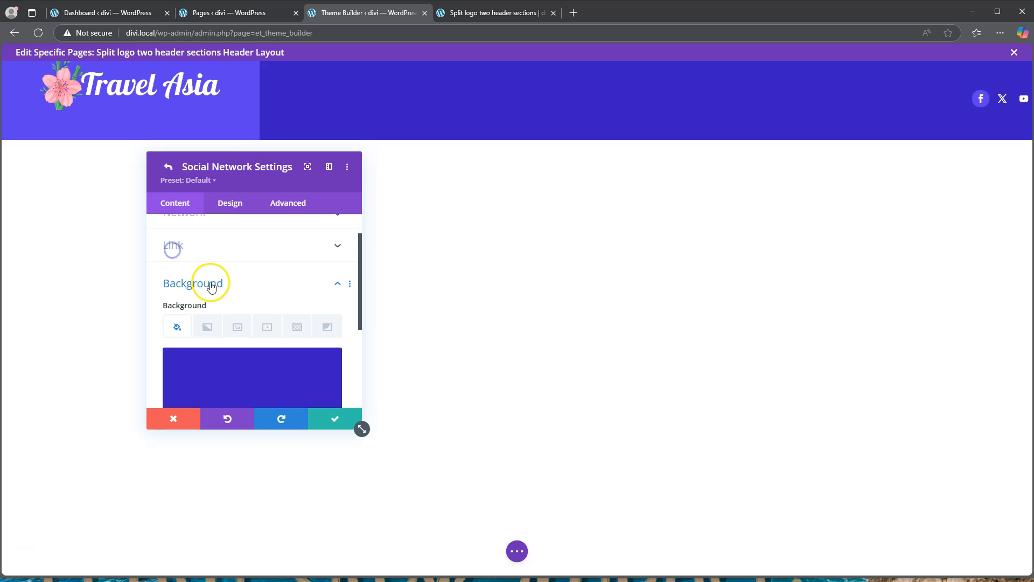
pyautogui.click(228, 346)
pyautogui.write('#5c3ff4')
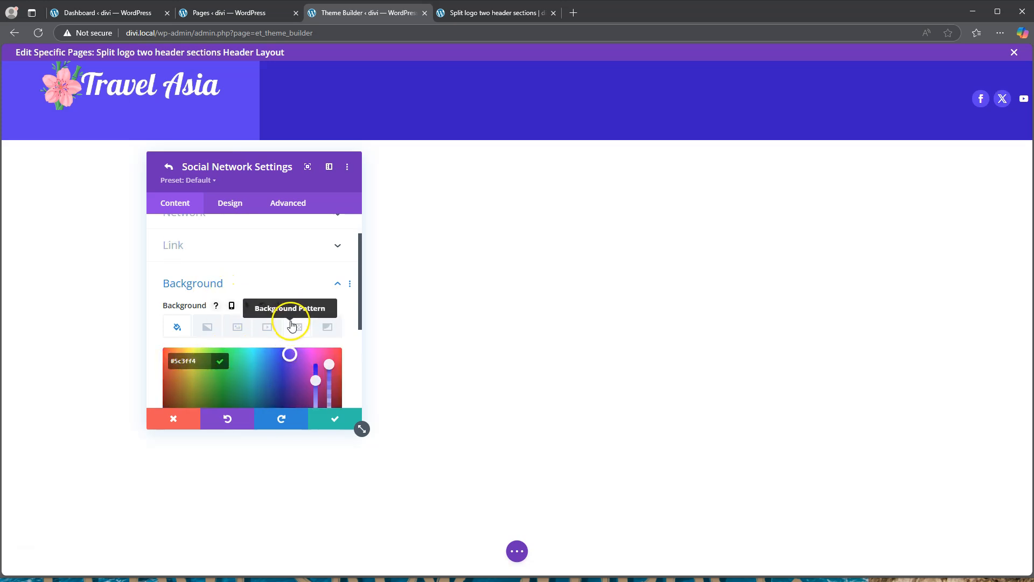
pyautogui.click(249, 307)
pyautogui.click(305, 332)
pyautogui.scroll(-2, 302, 337)
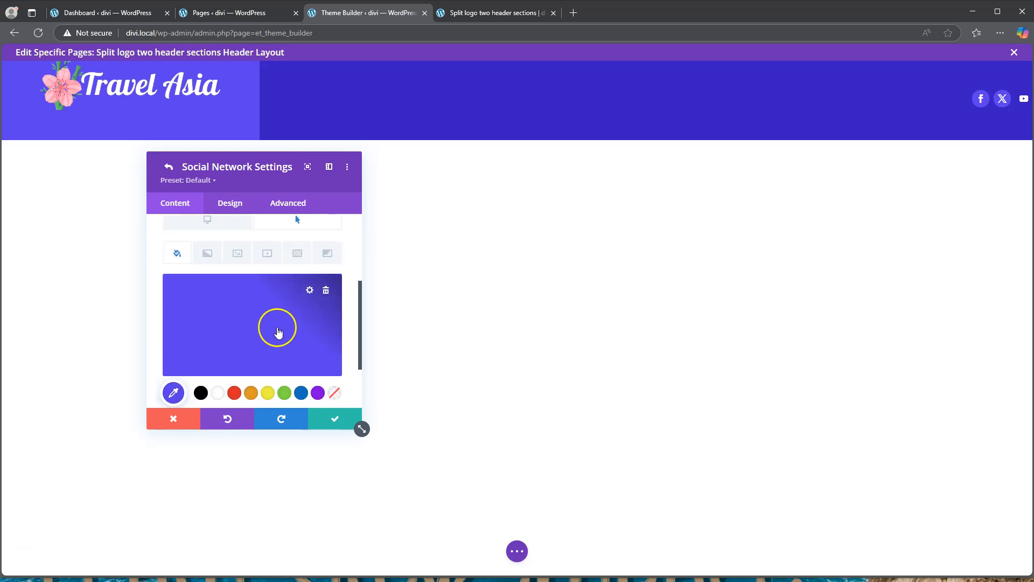
pyautogui.click(318, 394)
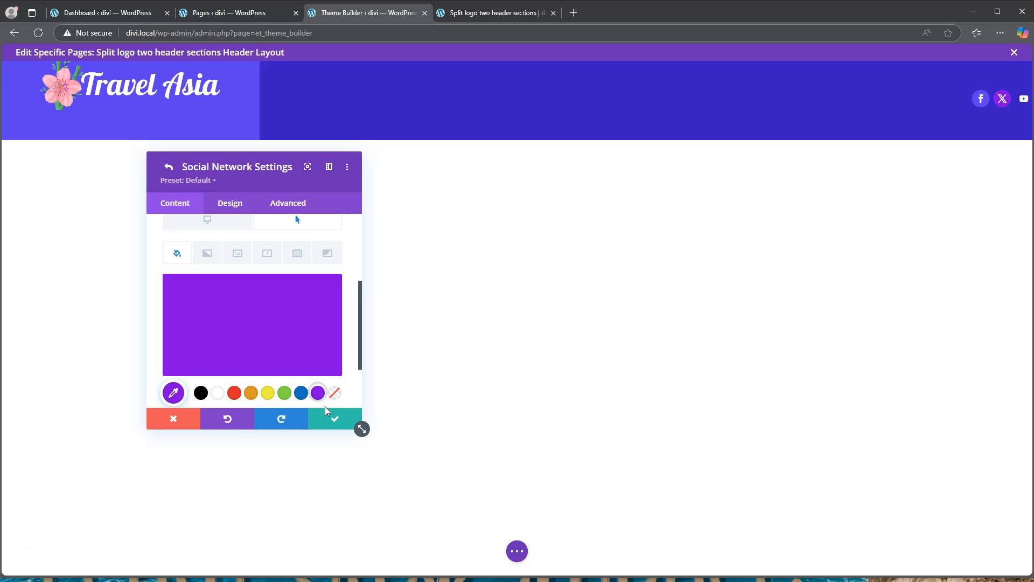
pyautogui.click(337, 422)
# Set the Youtube network's background to #5c3ff4 and enable a purple #8300e9 hover background for it.
pyautogui.scroll(5, 238, 301)
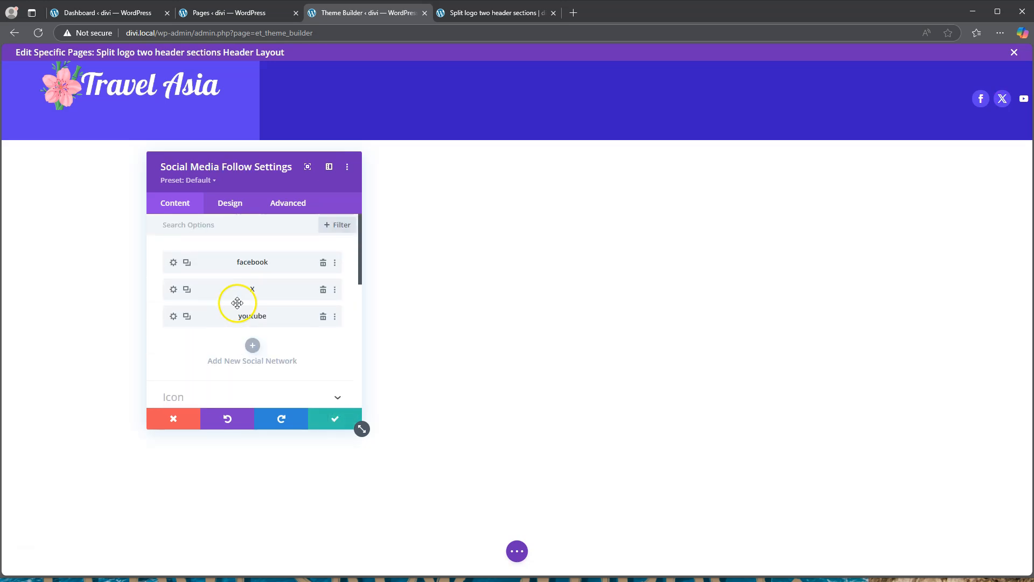
pyautogui.click(174, 316)
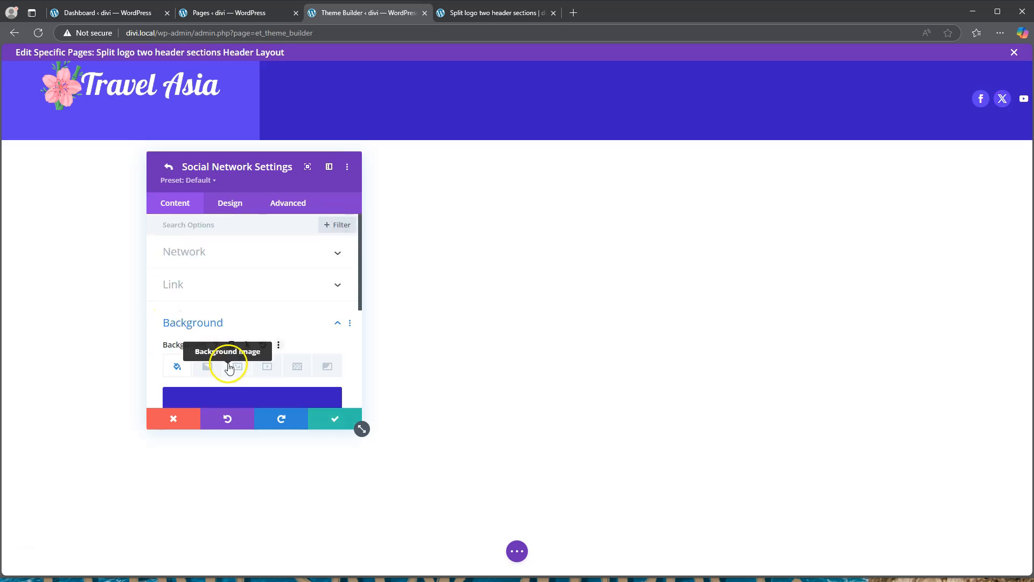
pyautogui.click(231, 346)
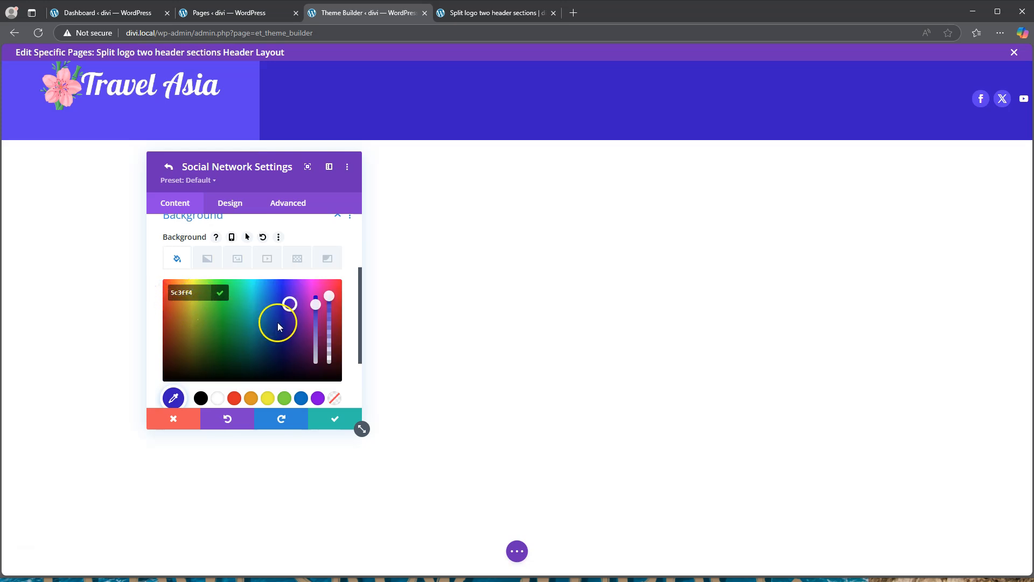
pyautogui.click(247, 237)
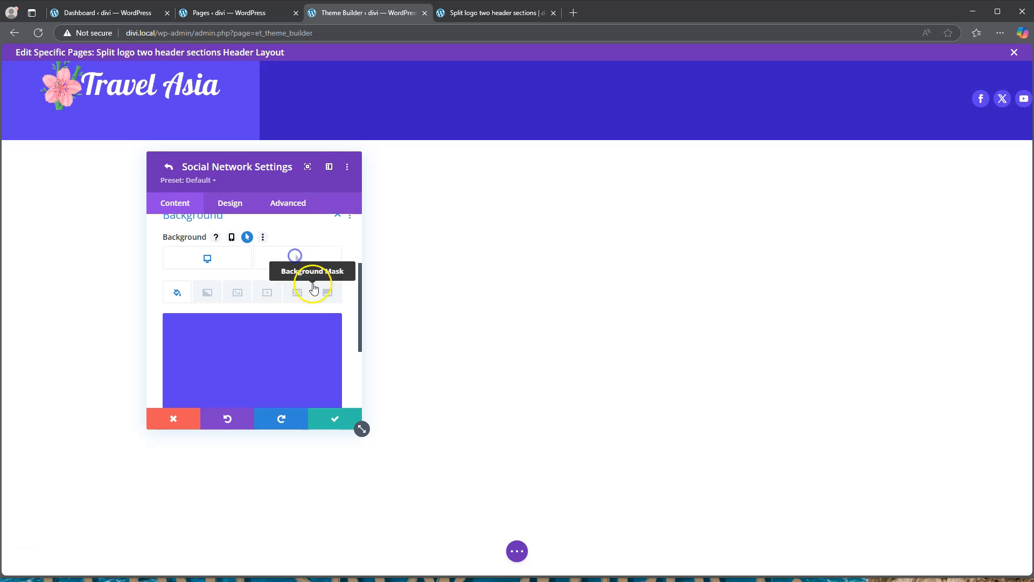
pyautogui.click(278, 343)
pyautogui.scroll(-3, 321, 372)
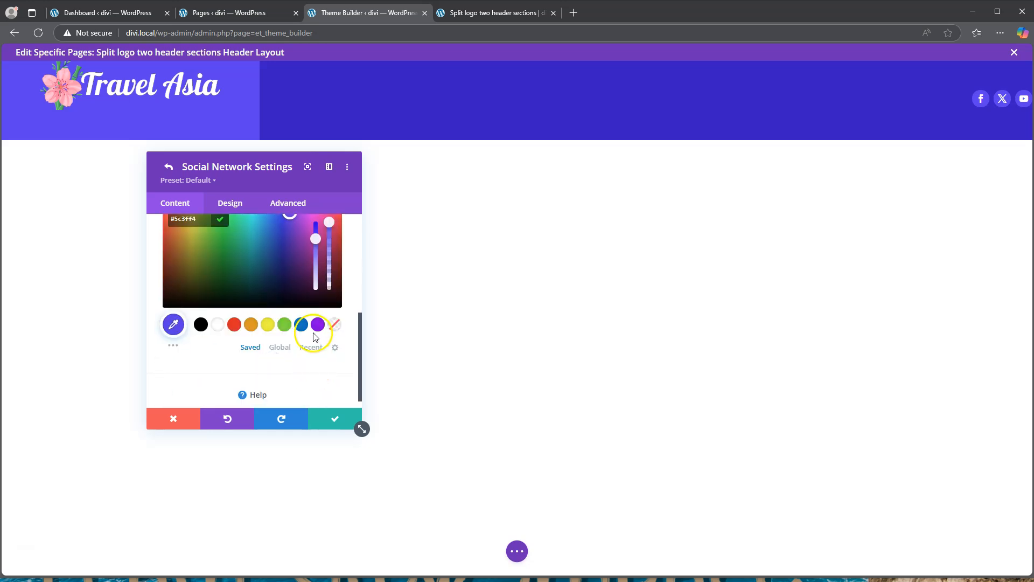
pyautogui.click(318, 323)
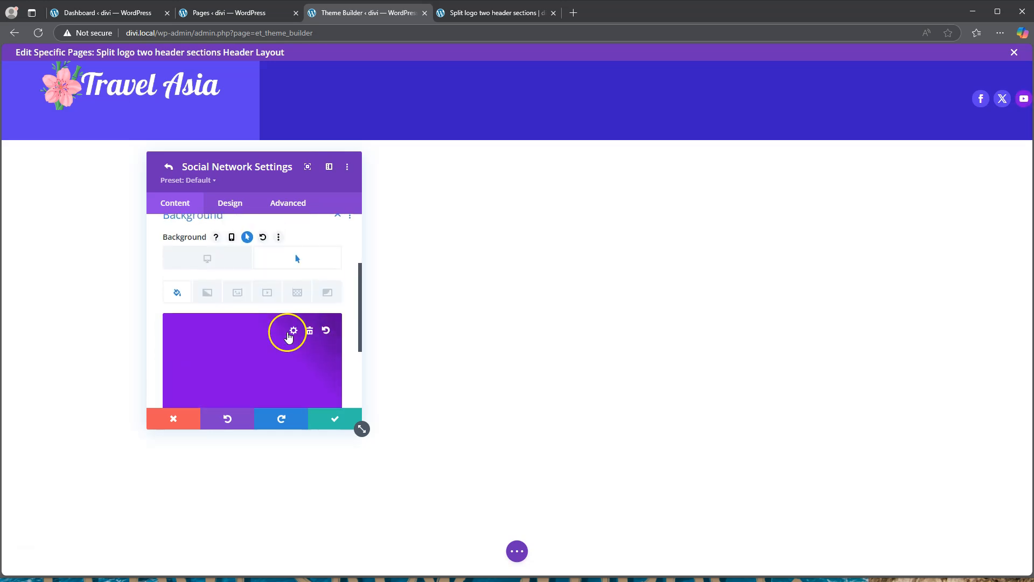
# Save the Youtube network settings and the Social Media Follow module settings.
pyautogui.scroll(2, 283, 336)
pyautogui.click(341, 420)
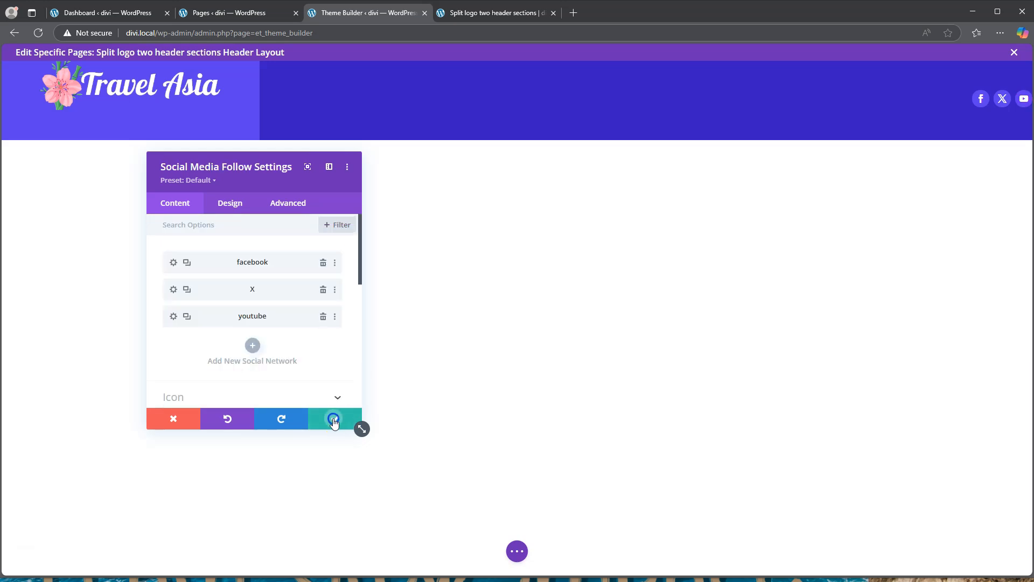
pyautogui.click(334, 422)
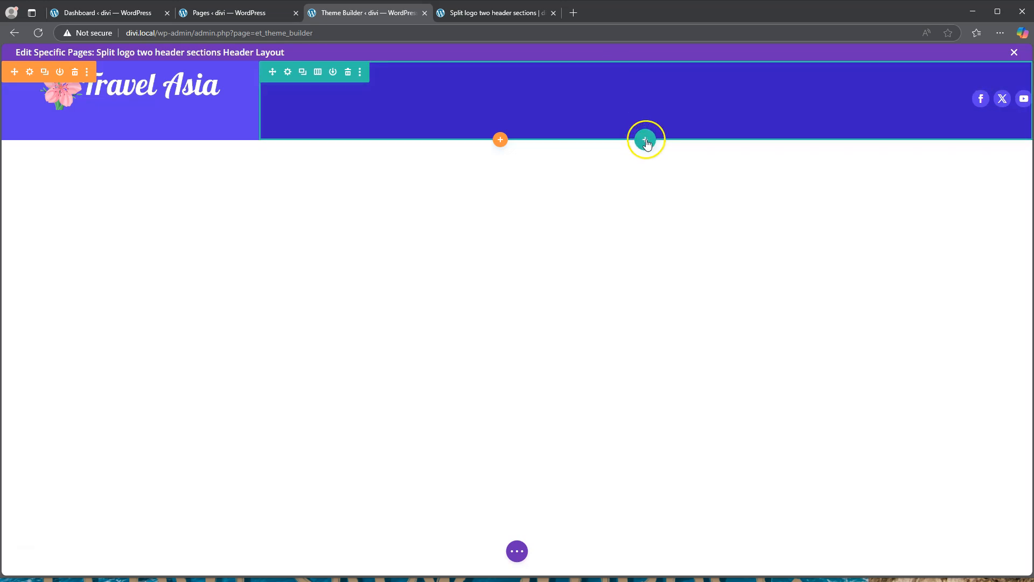
# Insert a two-column row below the social icons row and add a Menu module to its first column.
pyautogui.click(645, 140)
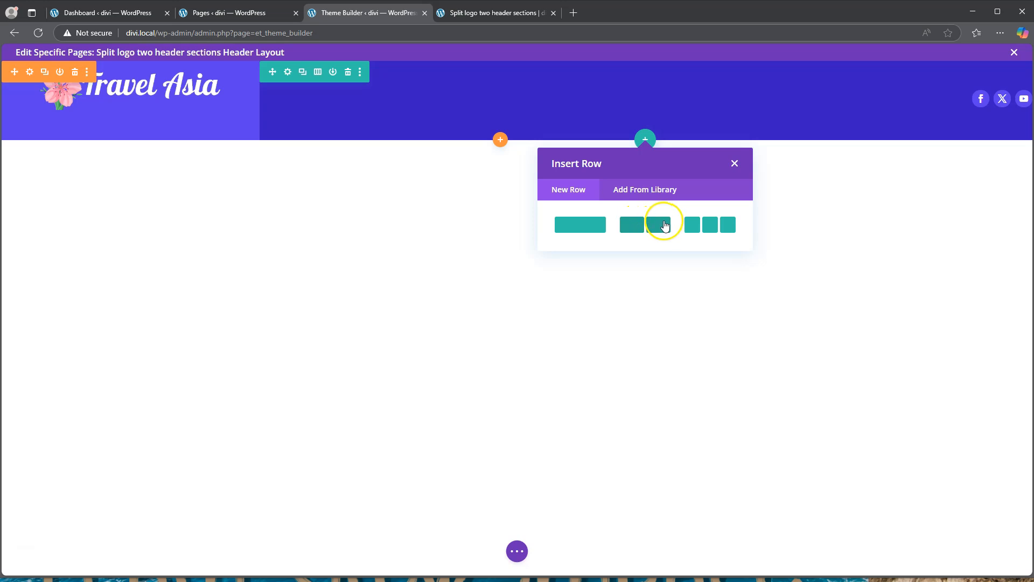
pyautogui.click(647, 229)
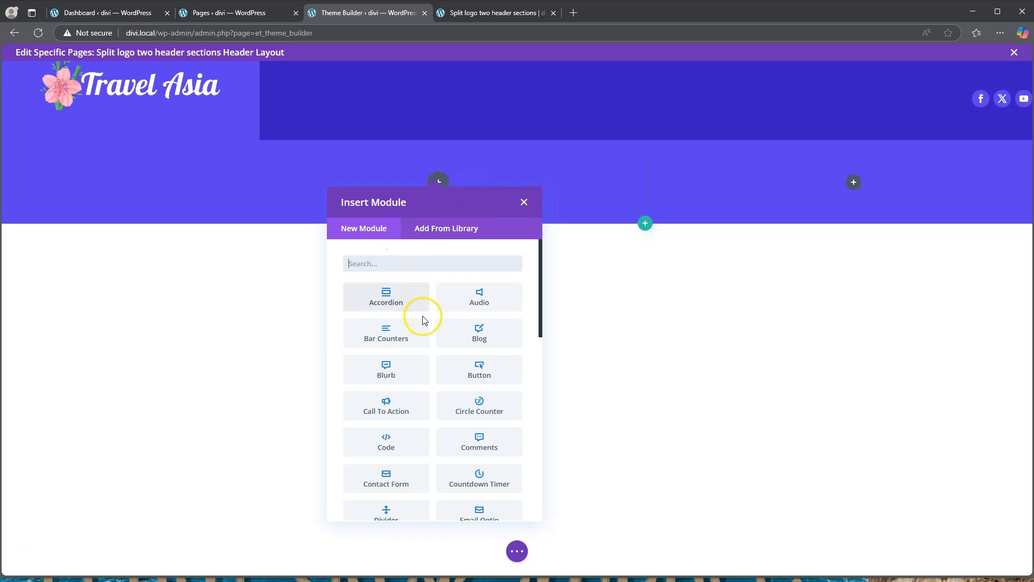
pyautogui.scroll(-5, 423, 323)
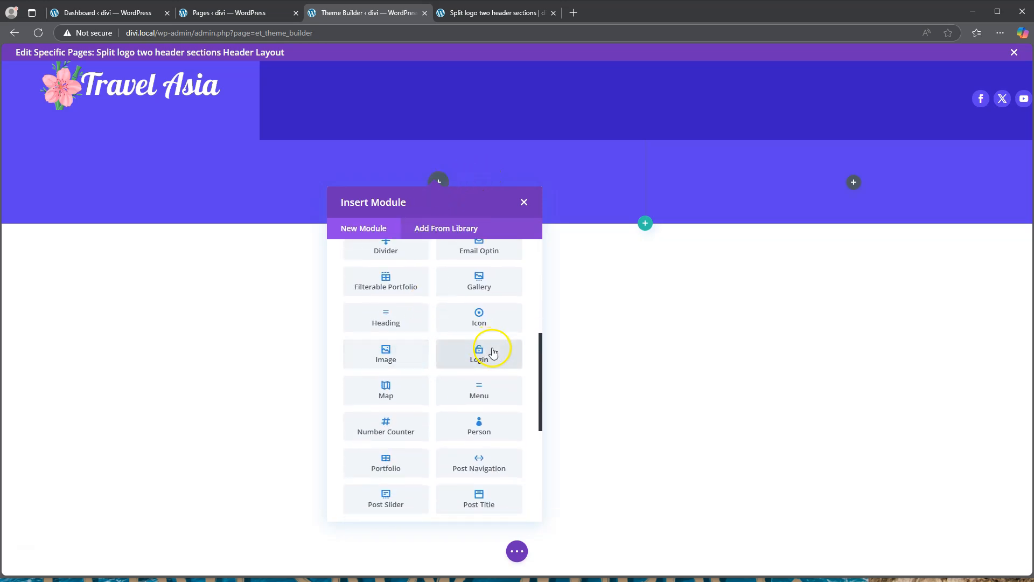
pyautogui.click(479, 392)
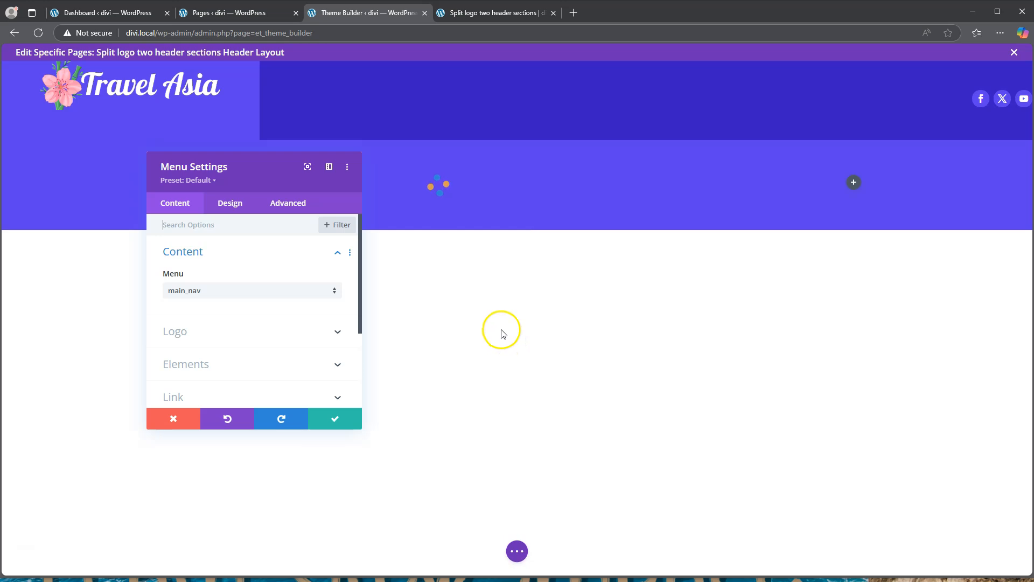
# Set the Menu module's background color to transparent.
pyautogui.moveTo(247, 160); pyautogui.dragTo(343, 239)
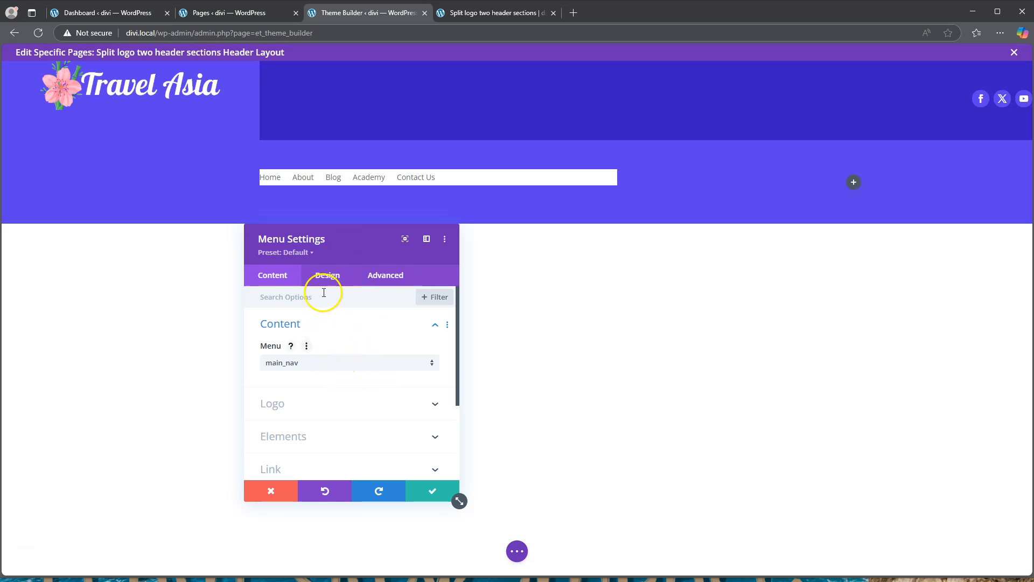
pyautogui.scroll(-5, 336, 309)
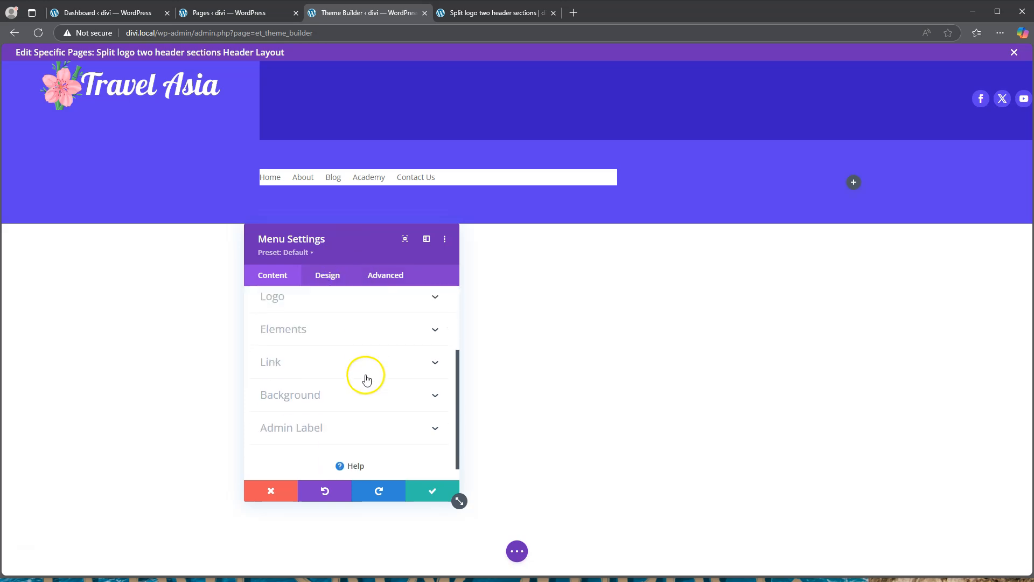
pyautogui.click(396, 393)
pyautogui.scroll(-2, 418, 408)
pyautogui.click(432, 379)
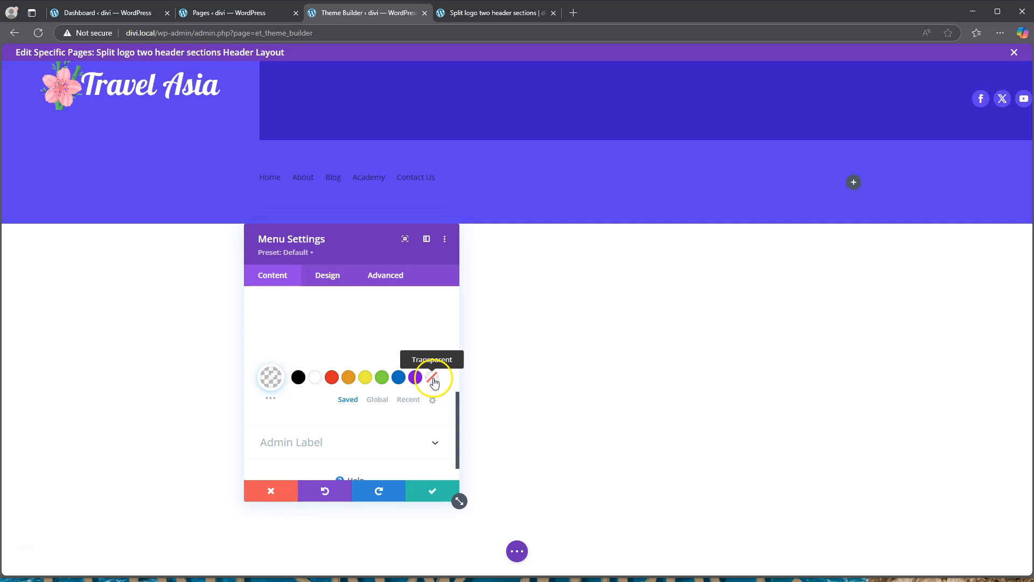
# Style the menu text with a white color and the Semi Bold font weight.
pyautogui.click(328, 274)
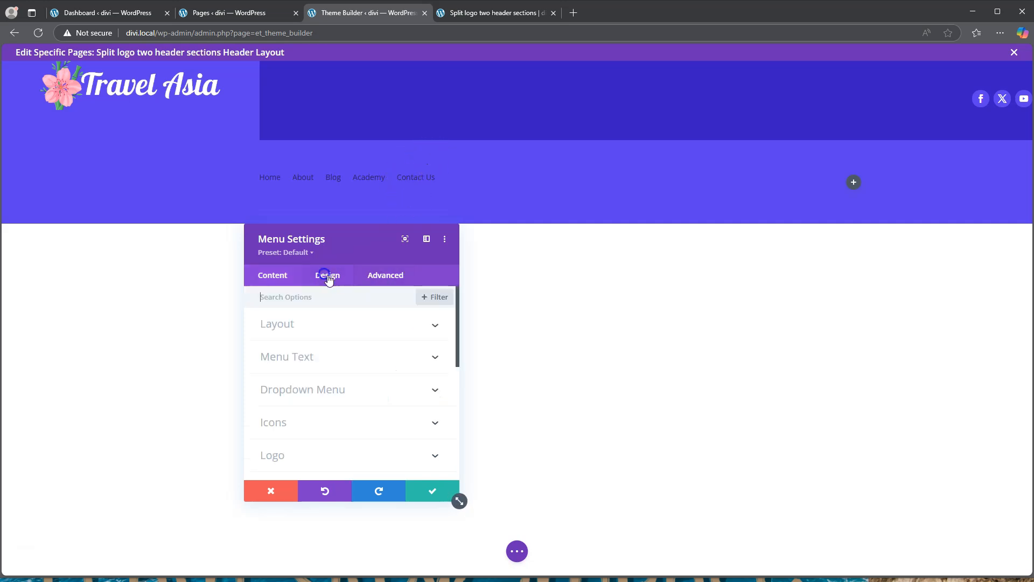
pyautogui.click(315, 355)
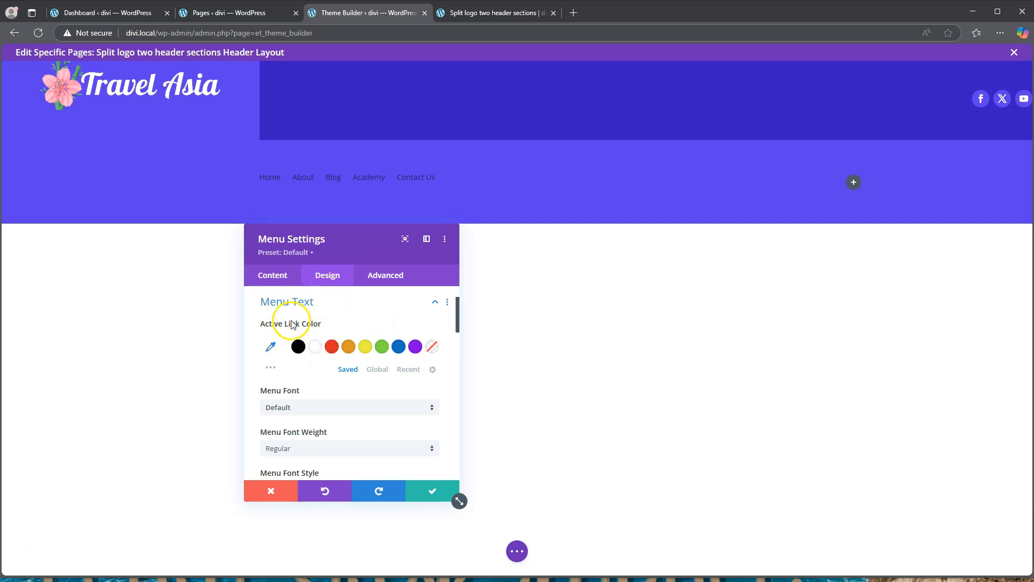
pyautogui.scroll(-3, 320, 330)
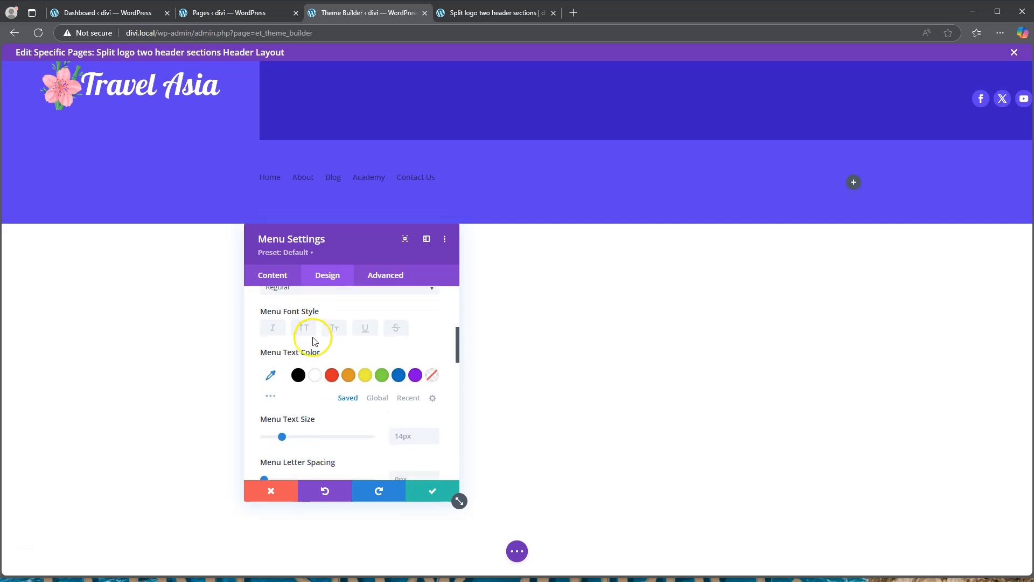
pyautogui.click(316, 376)
pyautogui.scroll(2, 334, 378)
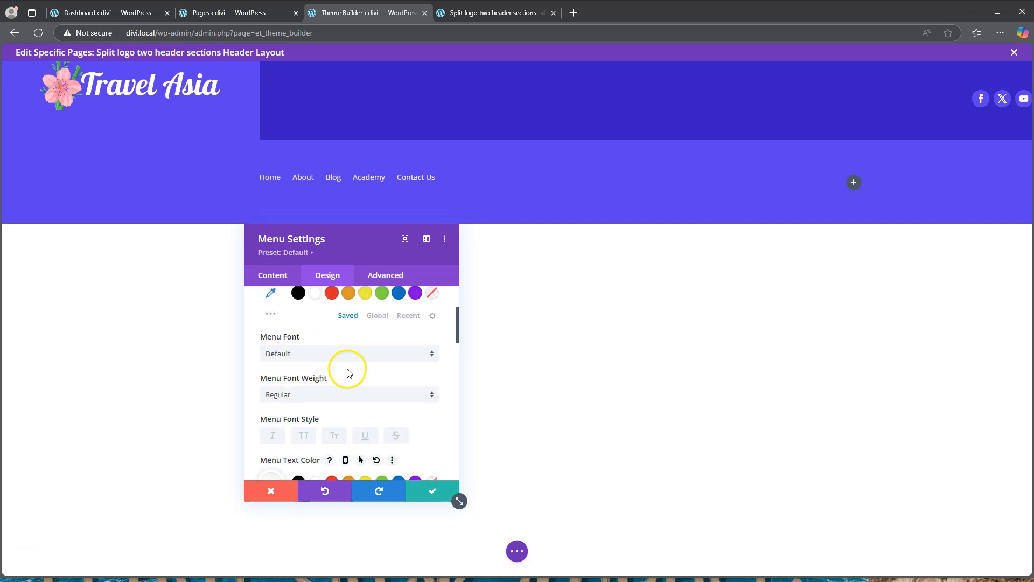
pyautogui.click(306, 397)
pyautogui.click(301, 467)
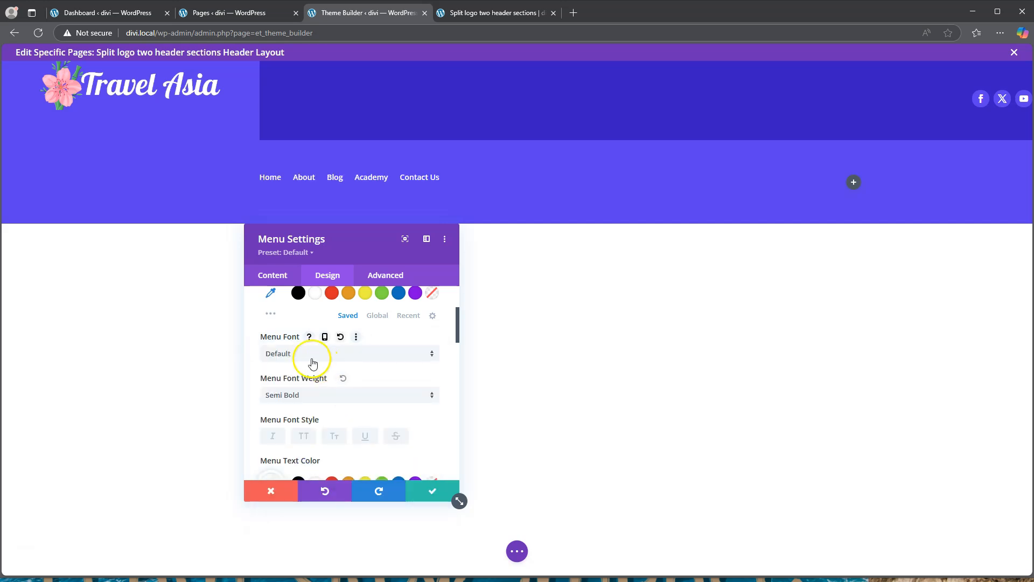
# Set the menu text size to 16px, center its alignment, and save the menu settings.
pyautogui.scroll(-3, 323, 377)
pyautogui.moveTo(285, 388); pyautogui.dragTo(292, 388)
pyautogui.moveTo(299, 386); pyautogui.dragTo(301, 386)
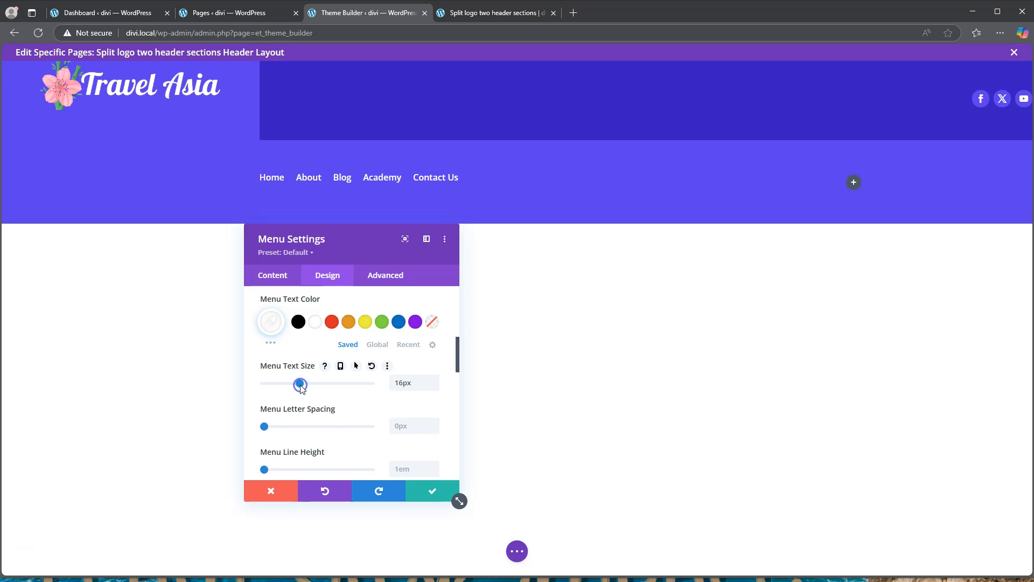
pyautogui.scroll(-5, 346, 380)
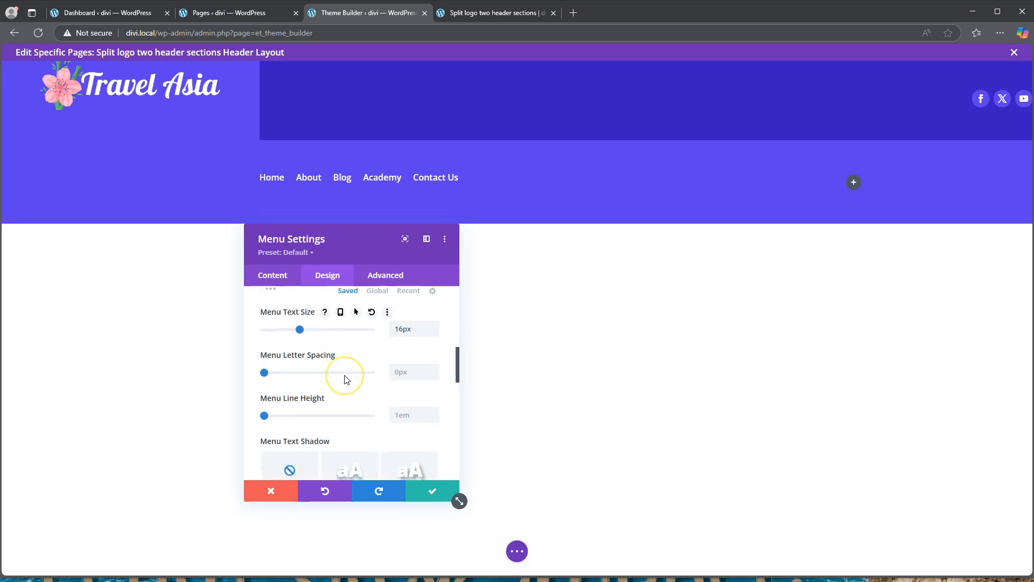
pyautogui.click(328, 352)
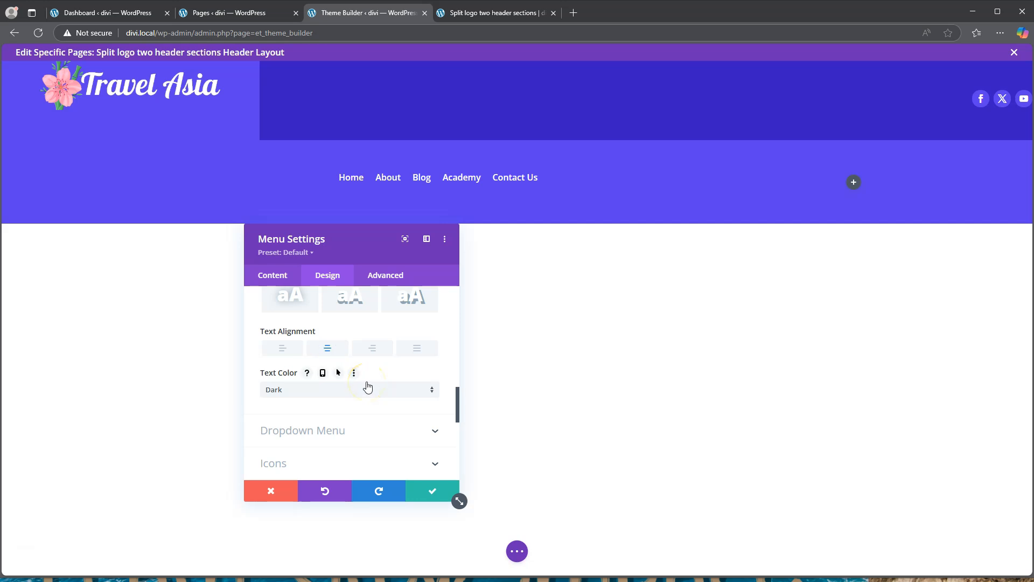
pyautogui.scroll(-2, 368, 387)
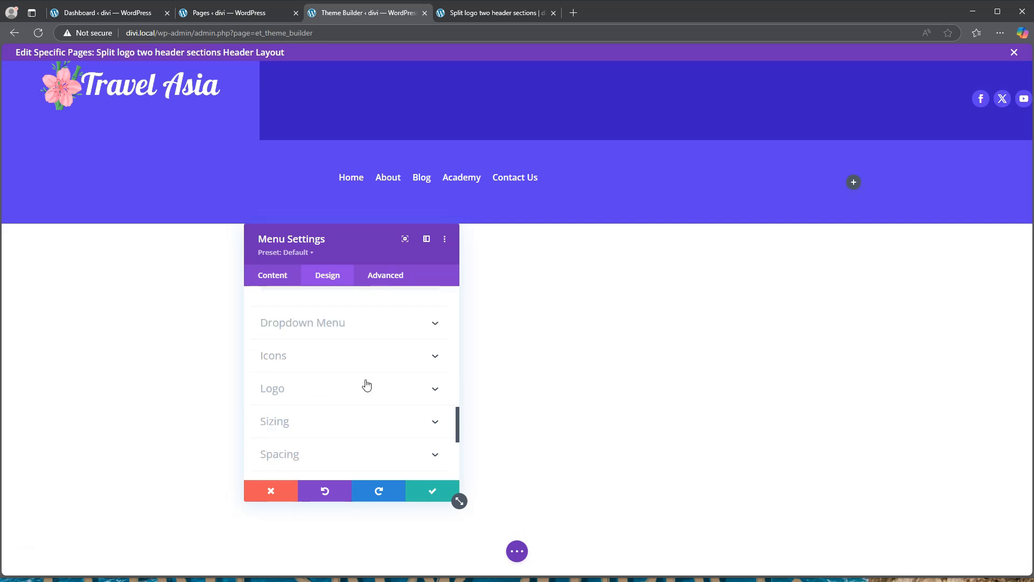
pyautogui.click(432, 490)
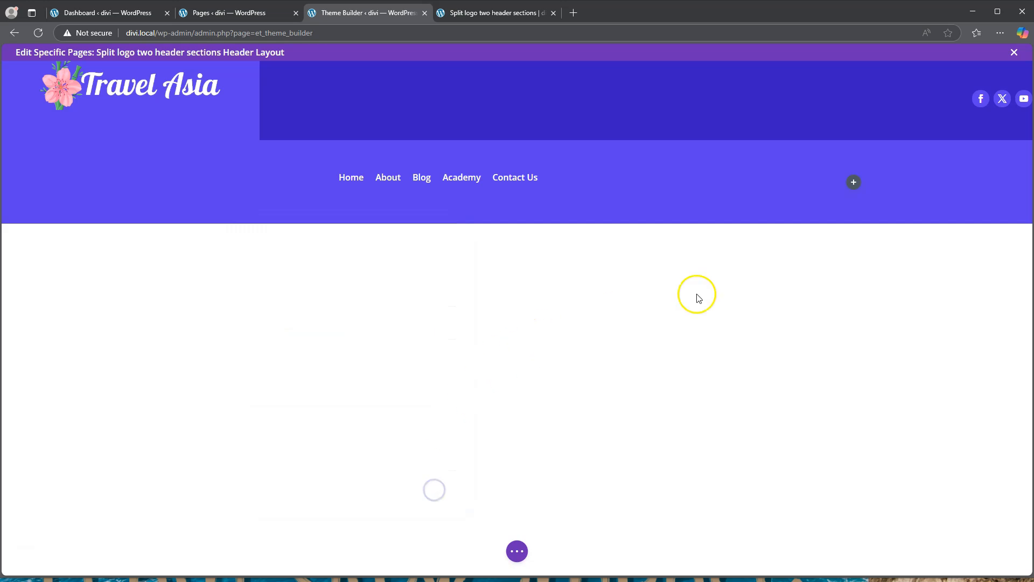
# Add a Button module to the second column of the menu row with the text "Get started".
pyautogui.click(854, 182)
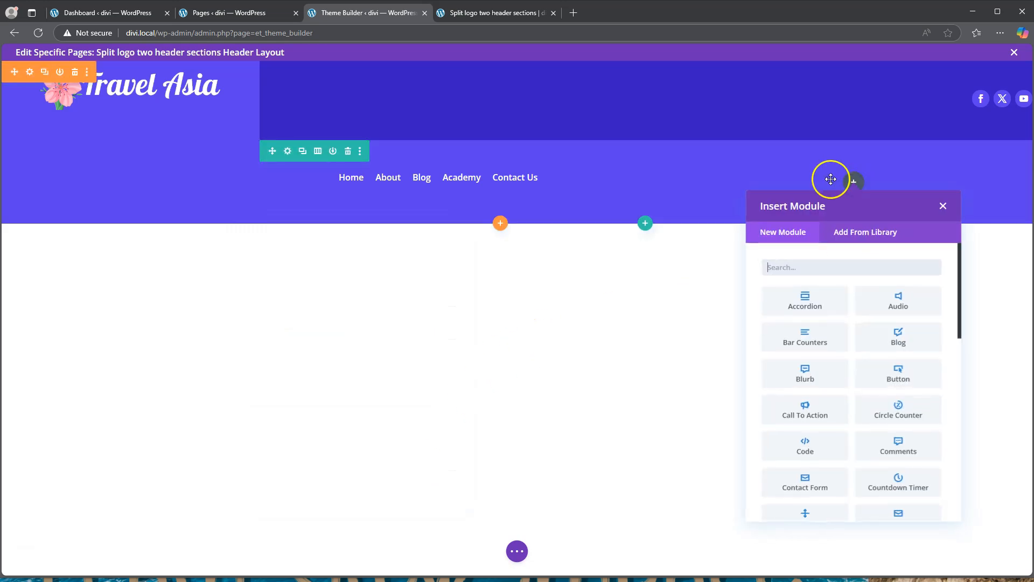
pyautogui.click(897, 373)
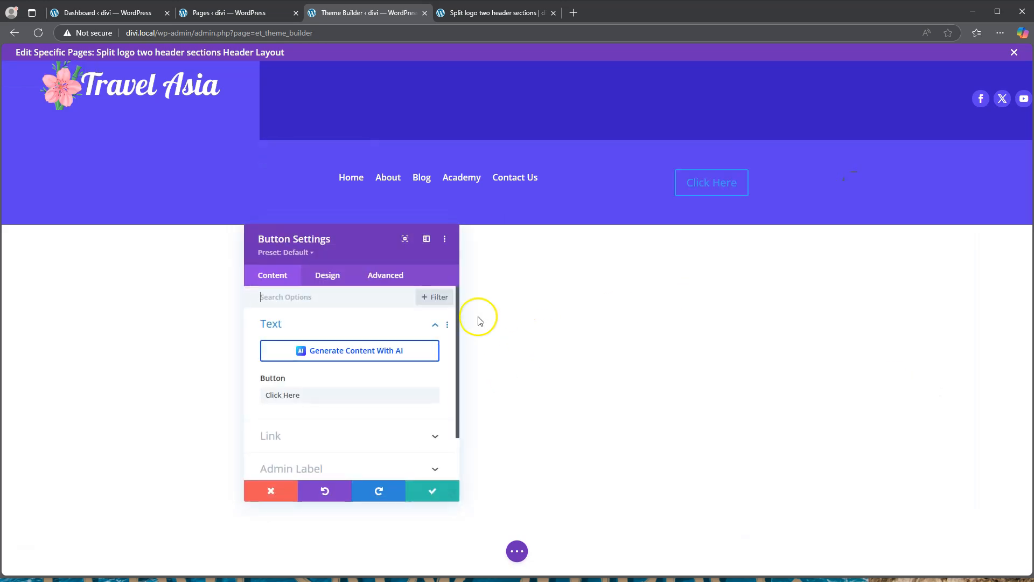
pyautogui.moveTo(337, 399); pyautogui.dragTo(201, 411)
pyautogui.write('Get started')
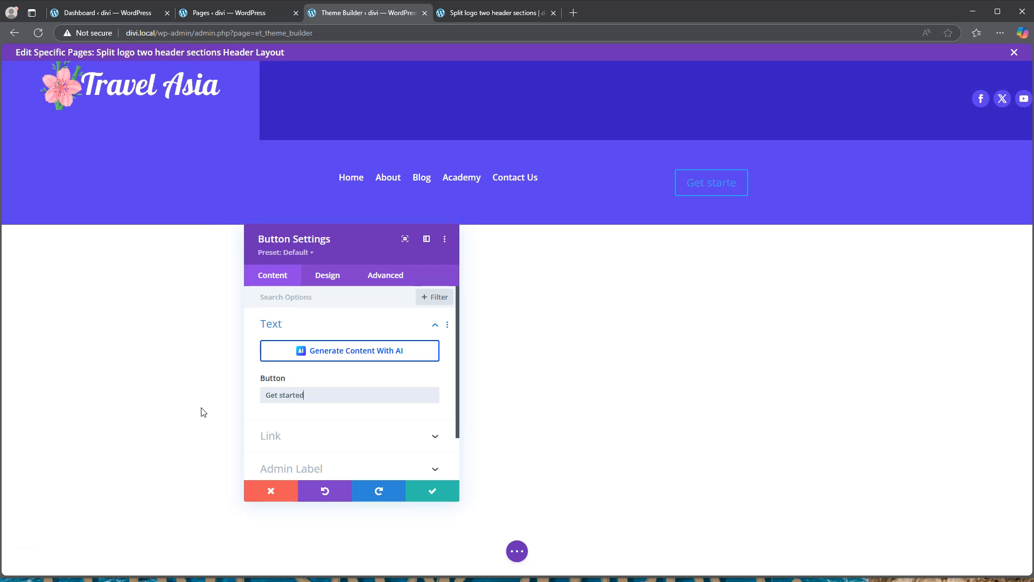
# Align the Get started button to the right of its column.
pyautogui.click(328, 276)
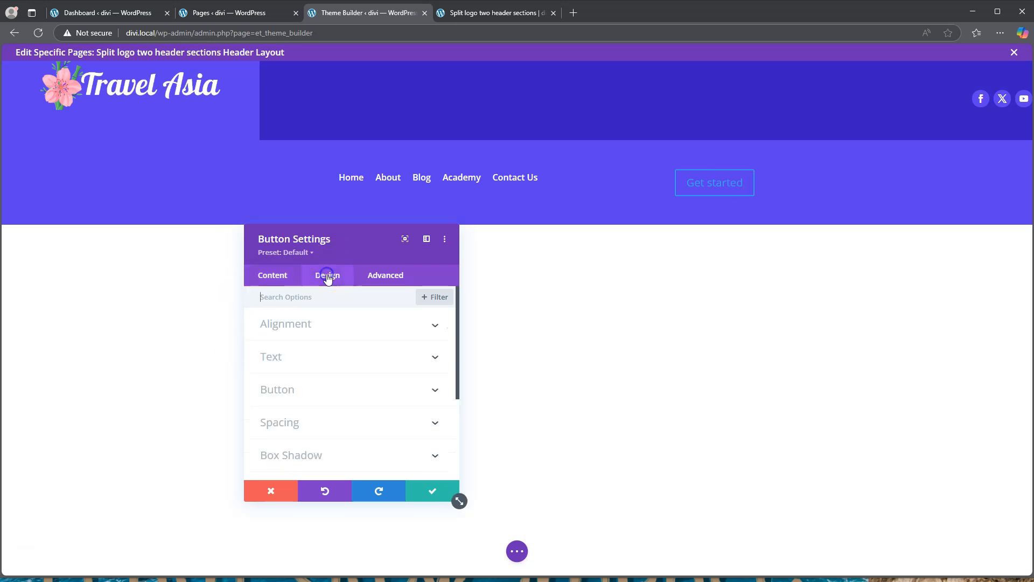
pyautogui.click(331, 323)
pyautogui.click(410, 365)
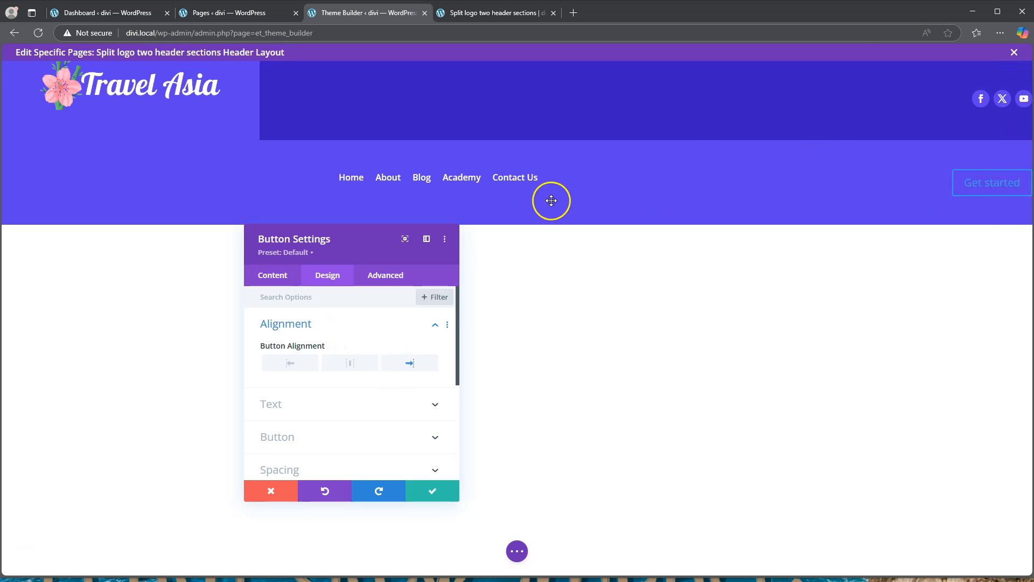
# Enable custom styles for the Get started button, with a 14px text size and text color #5c3ff4.
pyautogui.click(298, 435)
pyautogui.click(279, 352)
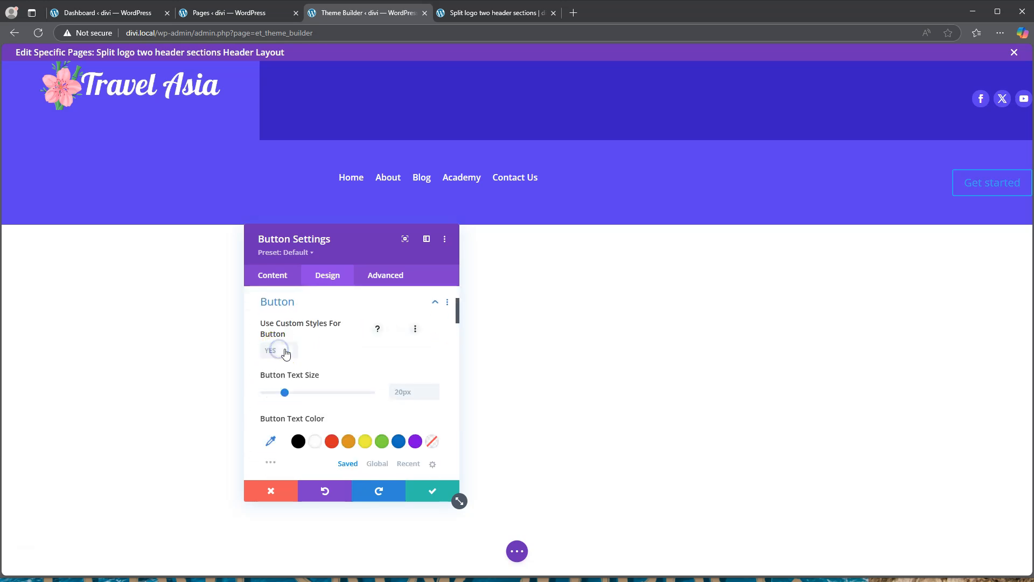
pyautogui.scroll(-2, 316, 367)
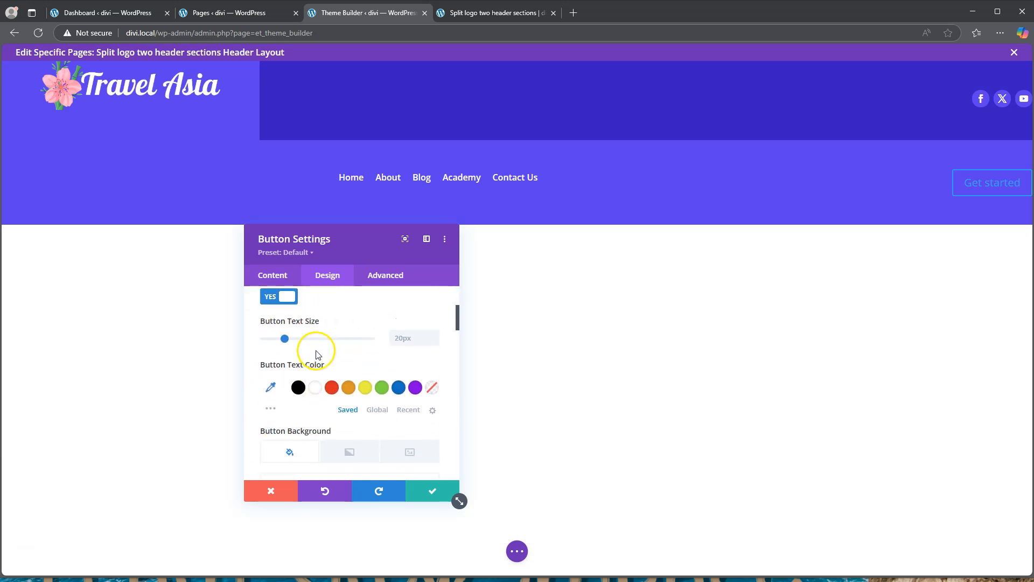
pyautogui.click(403, 338)
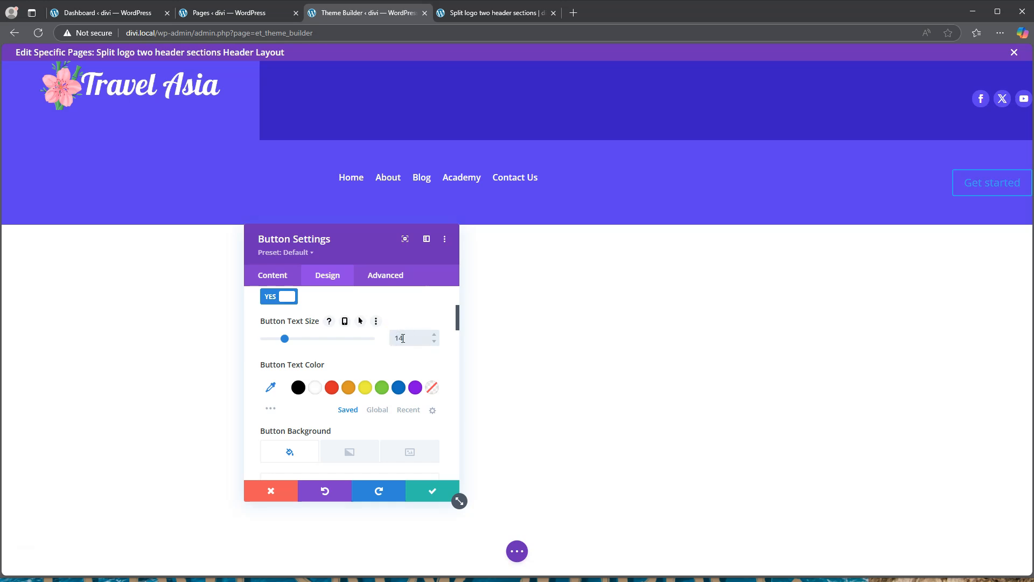
pyautogui.click(271, 387)
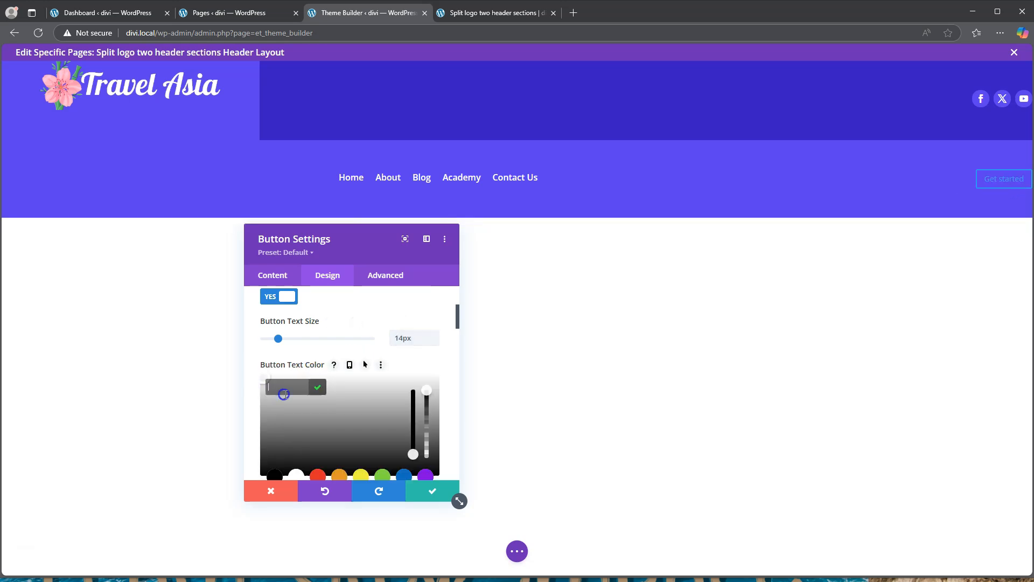
pyautogui.write('5c3ff4')
pyautogui.press('Return')
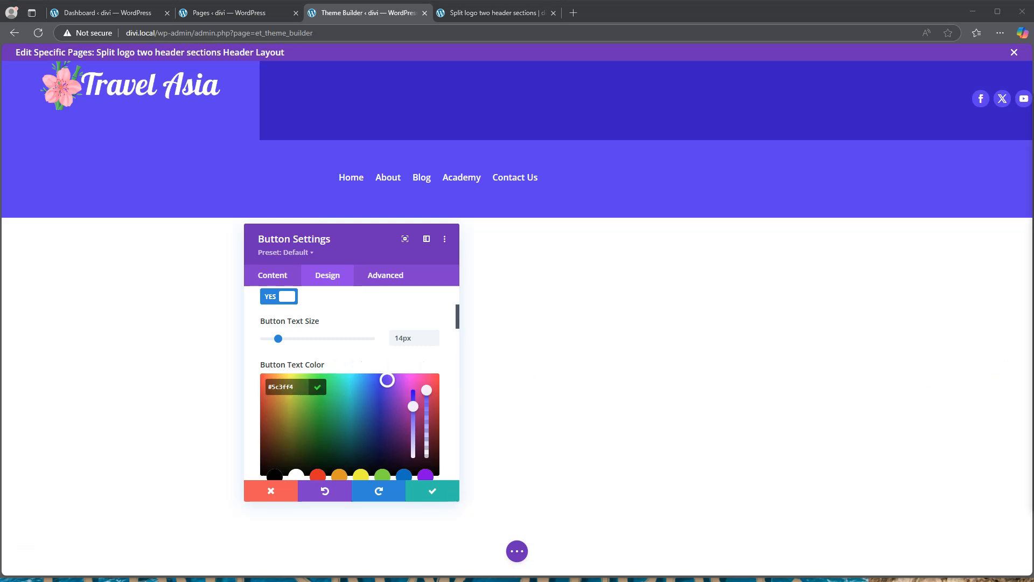
# Set the Get started button's background color to #381cc7.
pyautogui.scroll(-5, 350, 343)
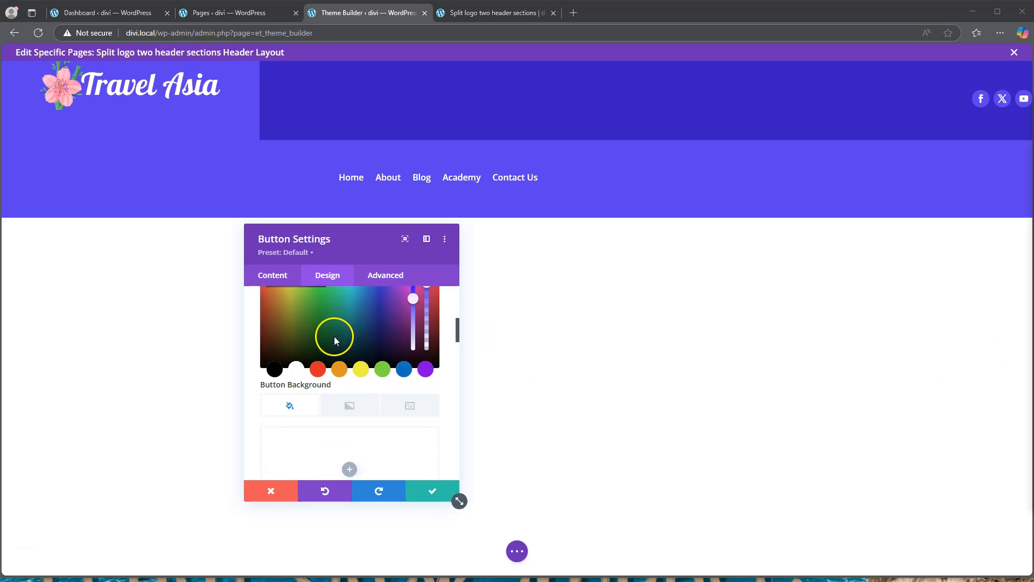
pyautogui.click(350, 362)
pyautogui.click(288, 328)
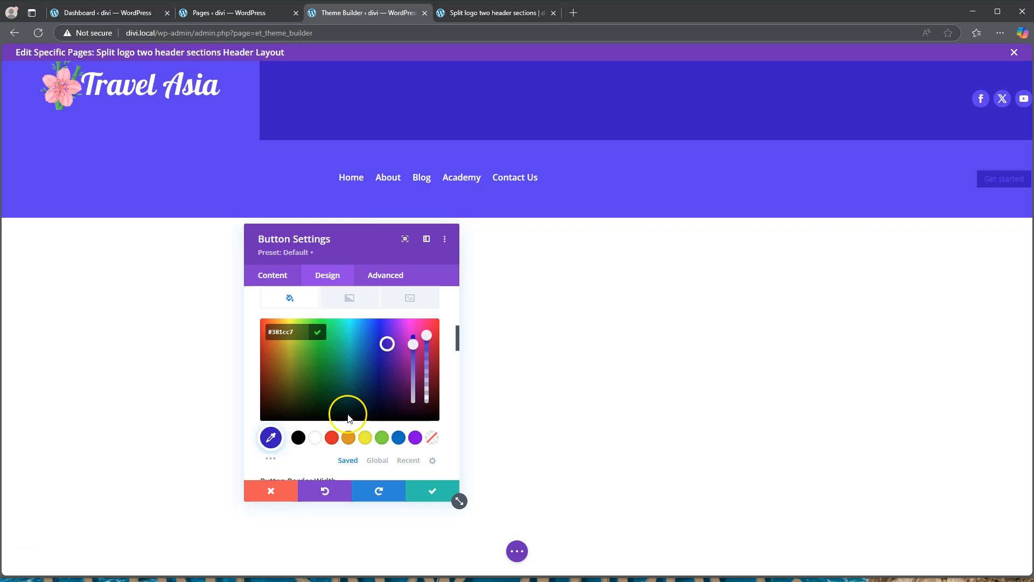
# Give the Get started button a 3px border in color #381cc7 with a 14px border radius.
pyautogui.scroll(-3, 346, 412)
pyautogui.moveTo(278, 388)
pyautogui.mouseDown()
pyautogui.moveTo(261, 388)
pyautogui.moveTo(269, 396)
pyautogui.mouseUp()
pyautogui.scroll(-1, 307, 422)
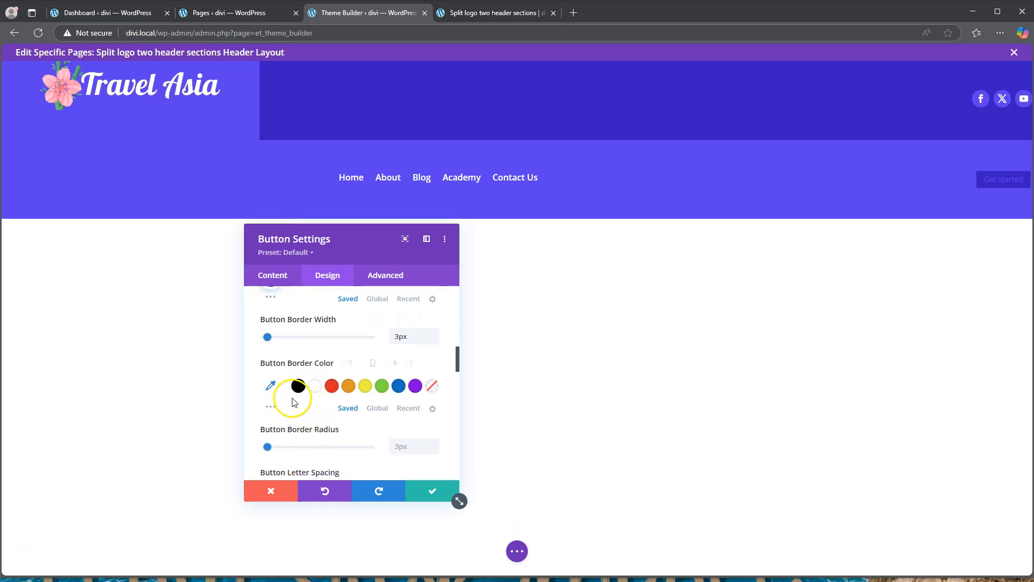
pyautogui.click(271, 385)
pyautogui.click(285, 387)
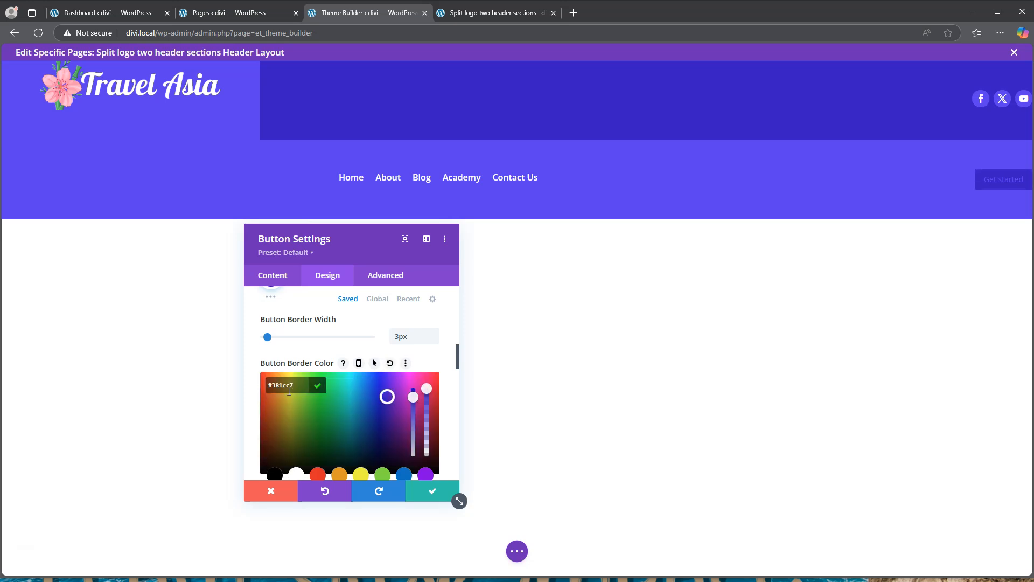
pyautogui.scroll(-2, 312, 386)
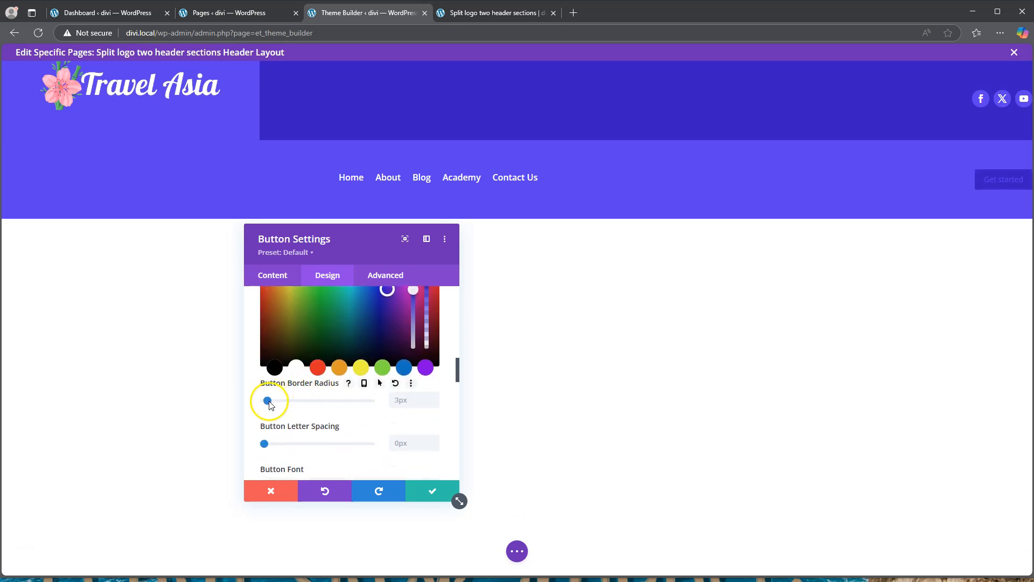
pyautogui.scroll(-1, 270, 405)
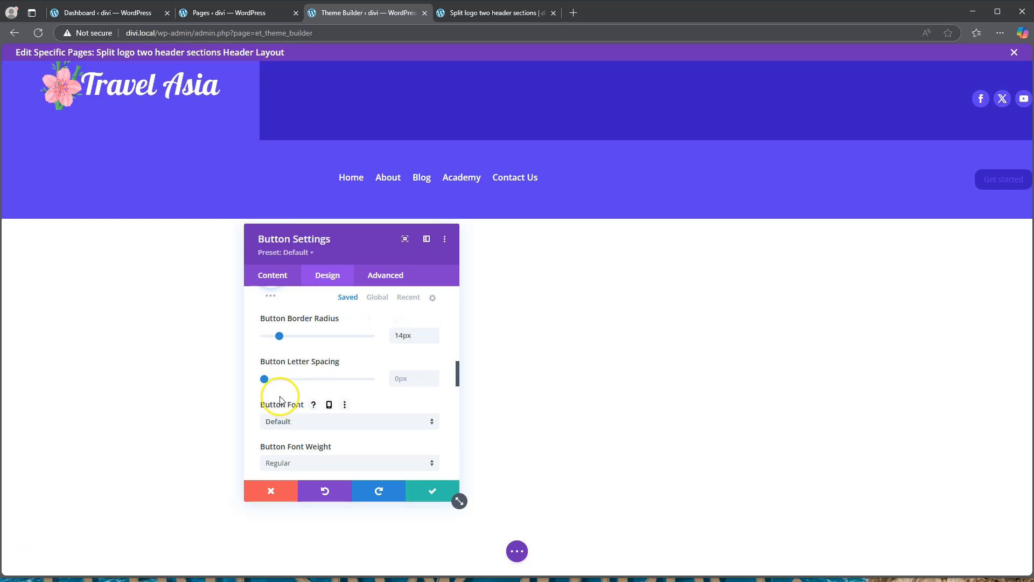
# Set the Get started button's letter spacing to 3px and its font weight to Ultra Bold.
pyautogui.scroll(-1, 283, 405)
pyautogui.moveTo(269, 331); pyautogui.dragTo(270, 330)
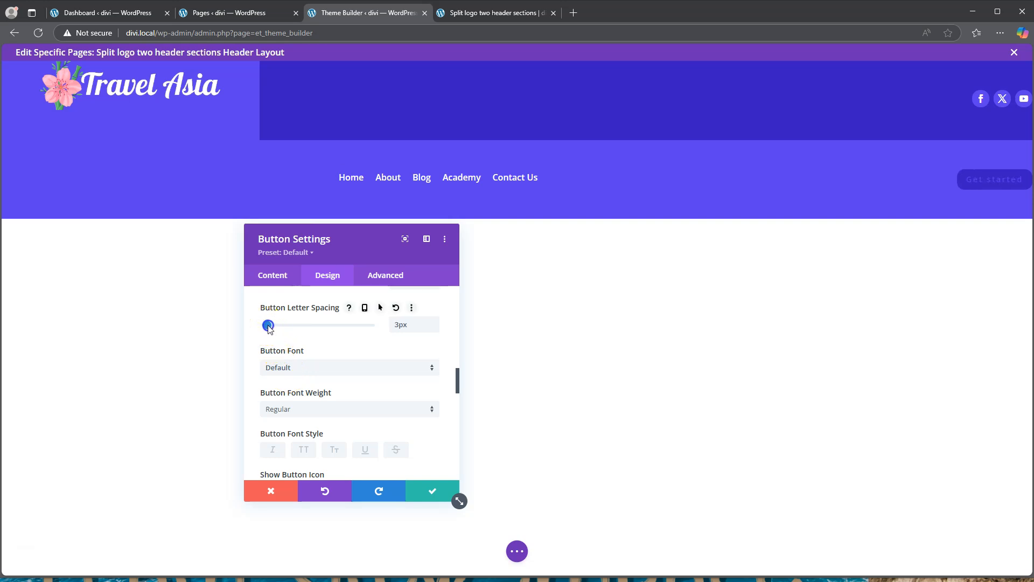
pyautogui.scroll(-1, 307, 341)
pyautogui.click(300, 358)
pyautogui.click(302, 506)
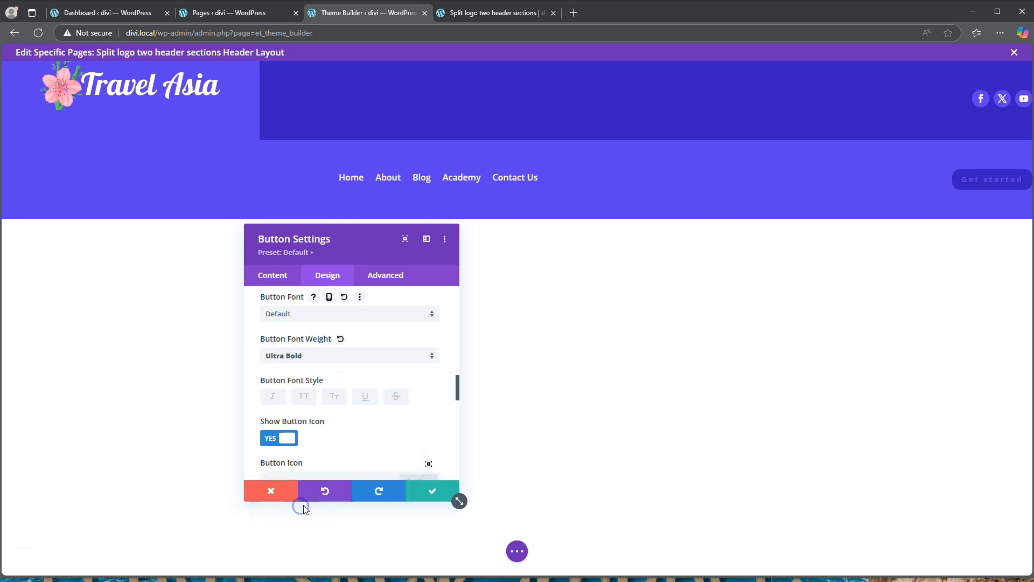
# Turn off the icon on the Get started button.
pyautogui.scroll(-1, 300, 456)
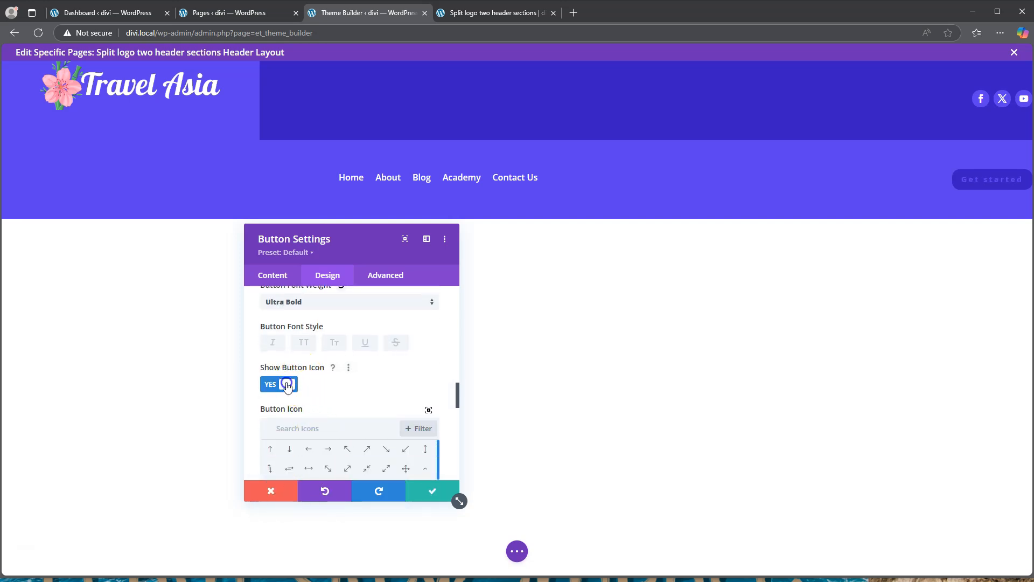
pyautogui.click(286, 384)
# Set the Get started button's padding to 12px top and bottom and 35px left and right, linking each pair.
pyautogui.scroll(-2, 321, 389)
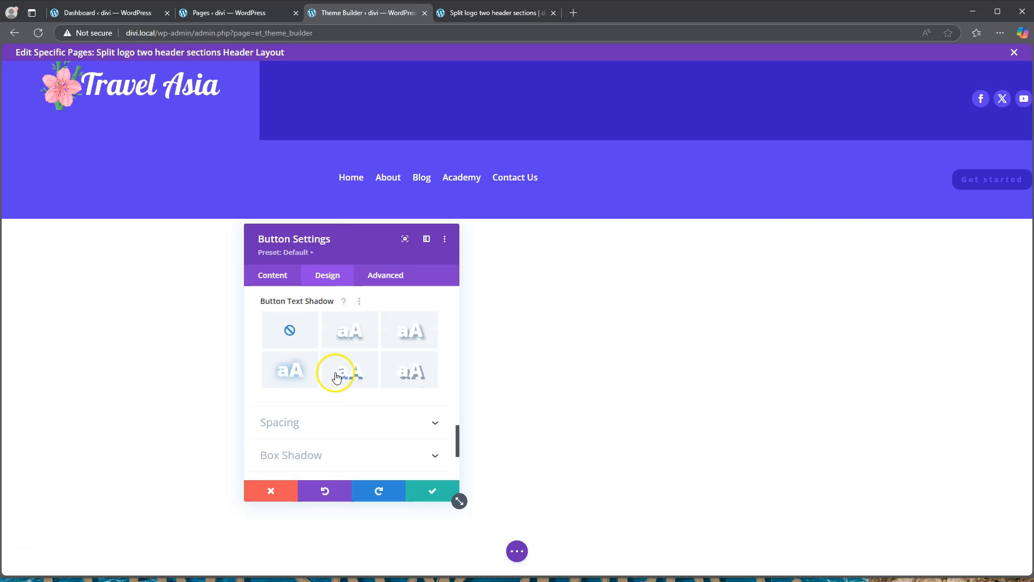
pyautogui.scroll(-2, 301, 431)
pyautogui.click(316, 315)
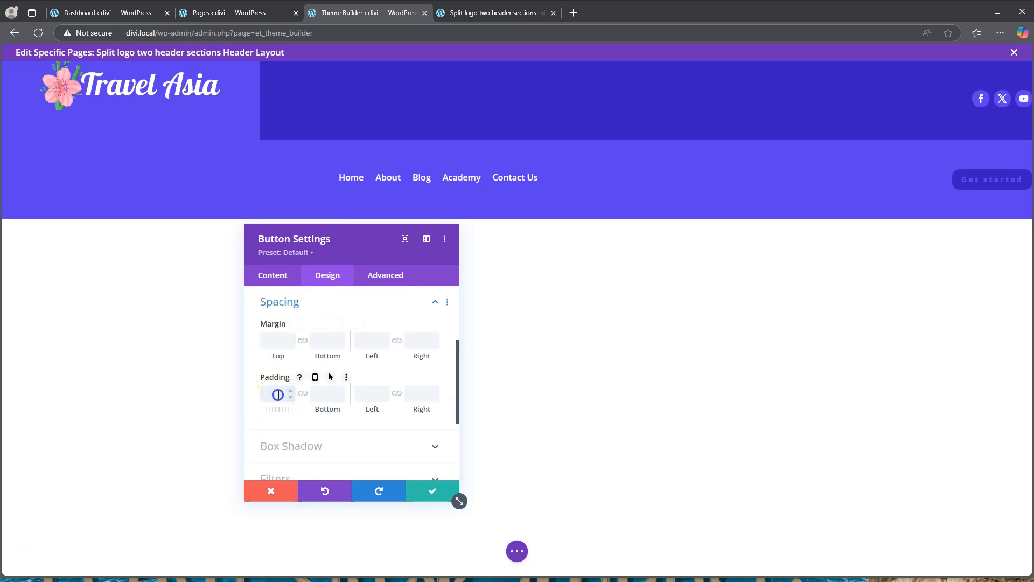
pyautogui.click(303, 394)
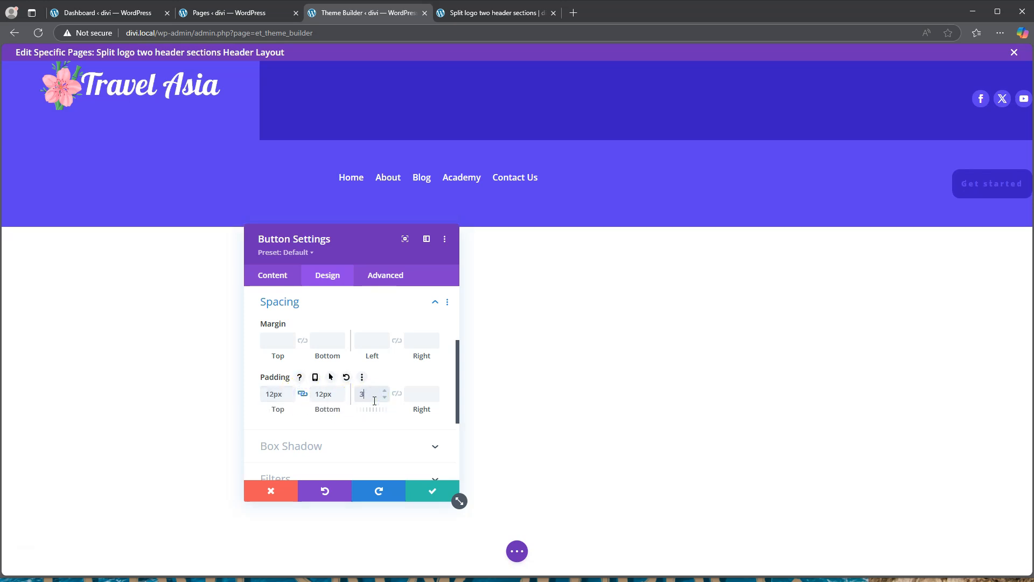
pyautogui.click(388, 401)
pyautogui.write('35')
pyautogui.click(399, 395)
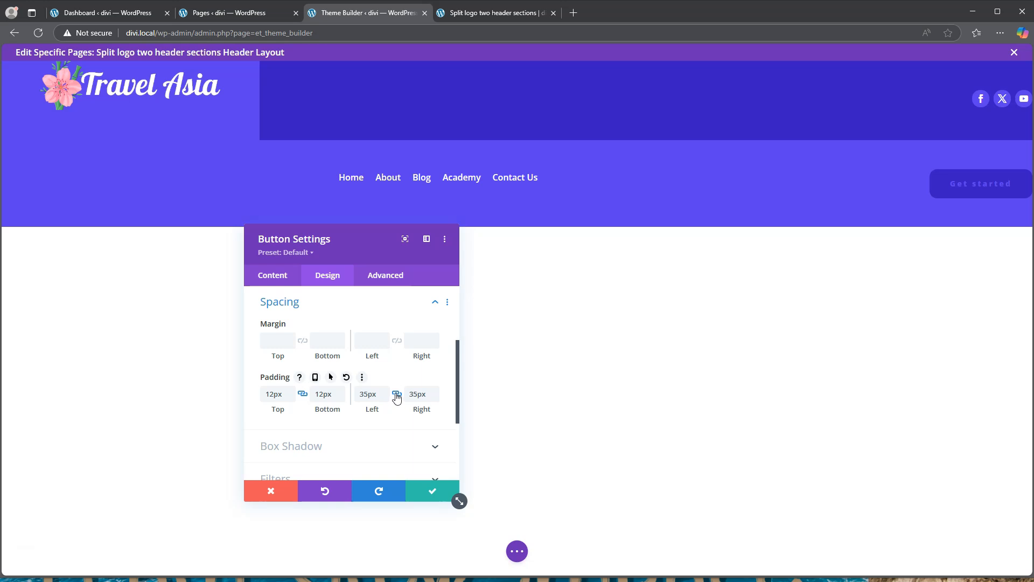
# Apply the inset box shadow preset that shades all inner edges of the Get started button.
pyautogui.scroll(-1, 395, 395)
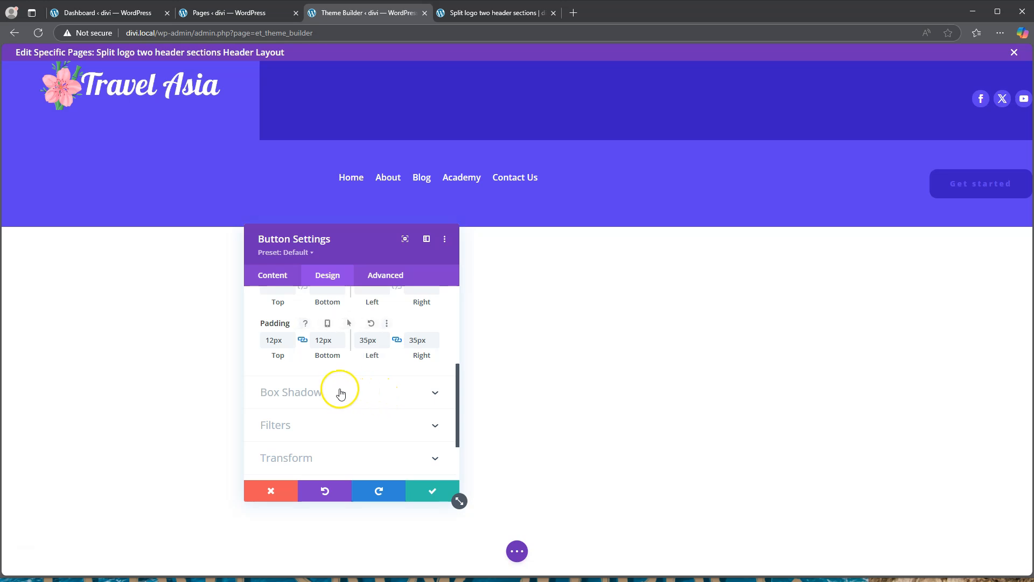
pyautogui.click(339, 393)
pyautogui.click(369, 395)
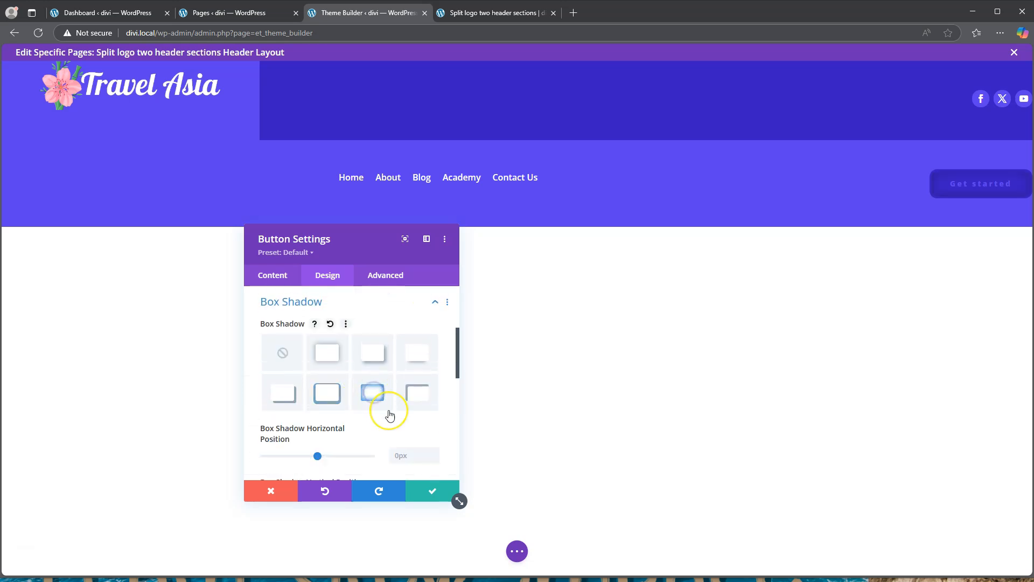
# Give the Get started button a white text color on hover and save the button settings.
pyautogui.scroll(3, 371, 388)
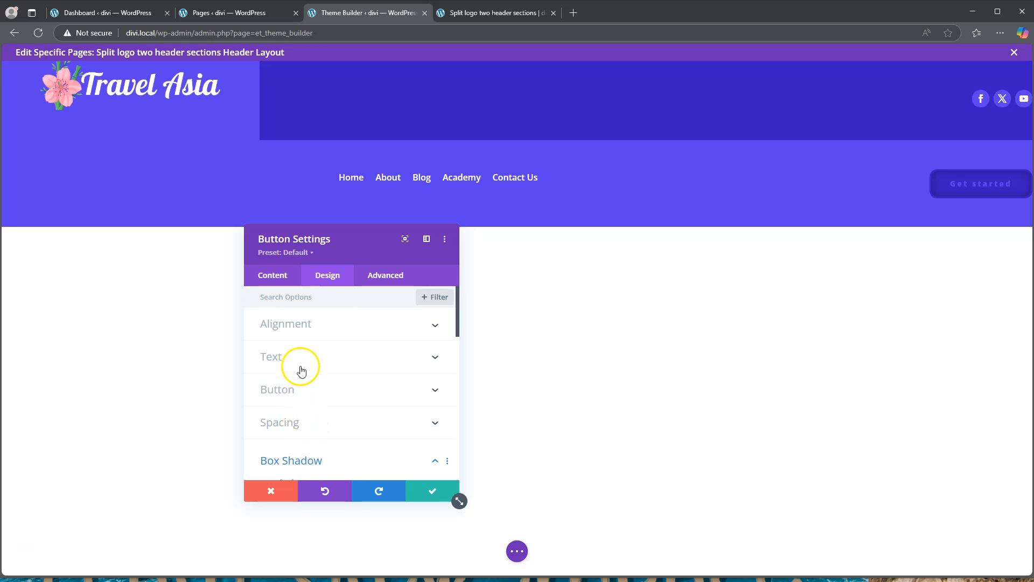
pyautogui.click(300, 392)
pyautogui.moveTo(309, 420)
pyautogui.click(365, 419)
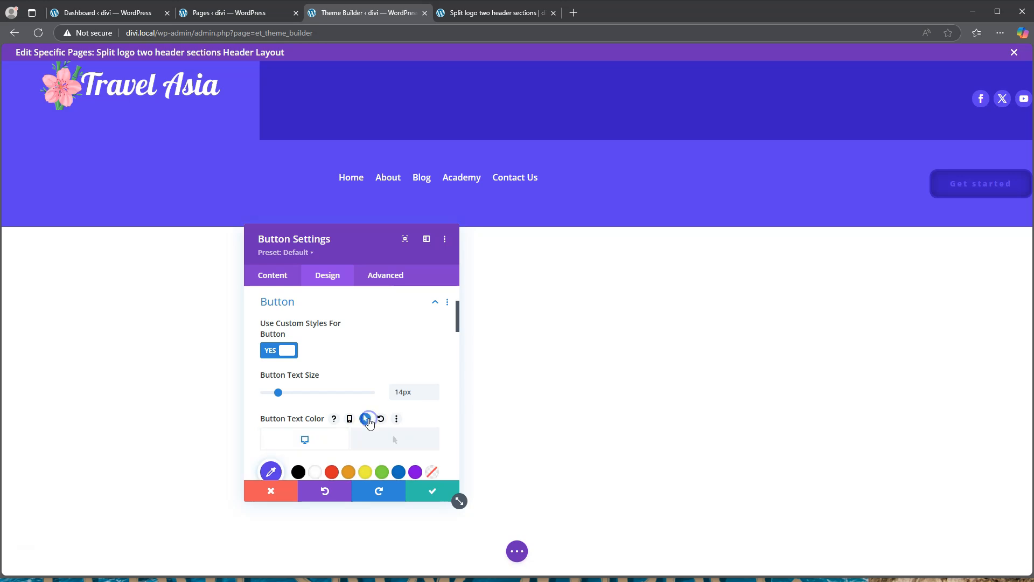
pyautogui.click(397, 444)
pyautogui.scroll(-1, 377, 430)
pyautogui.click(315, 419)
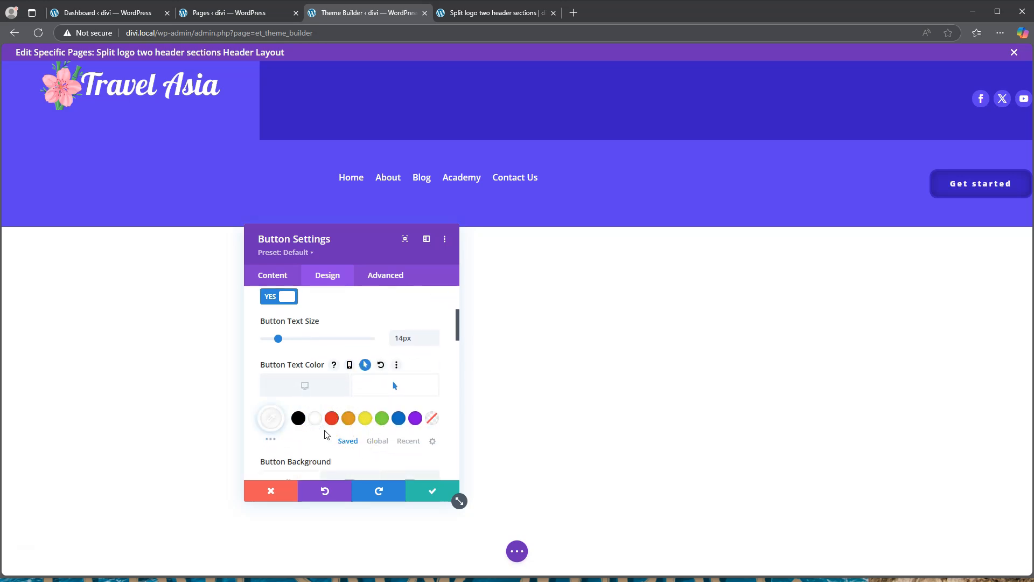
pyautogui.click(387, 439)
pyautogui.click(432, 490)
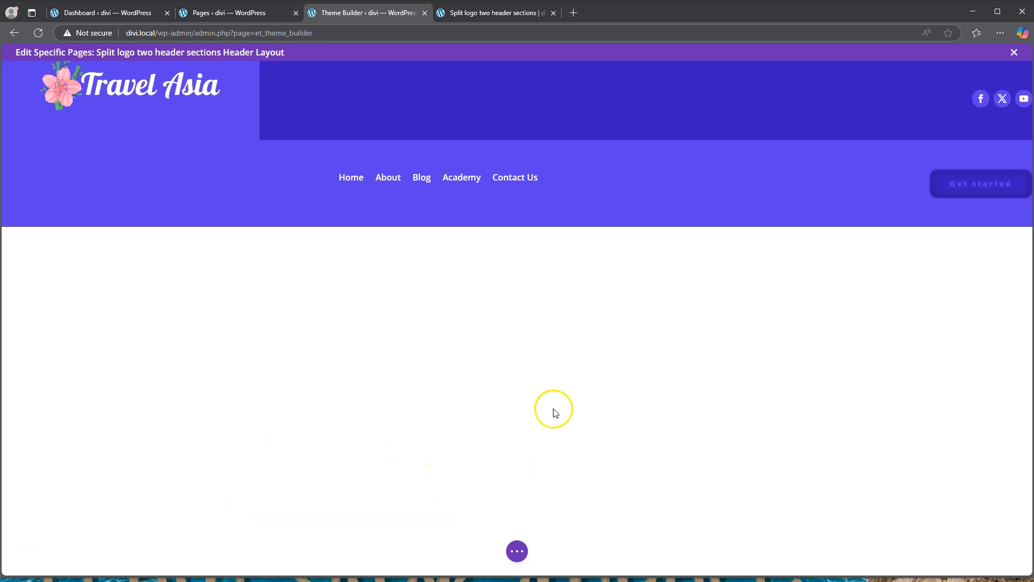
# Set the navigation menu's hover text color to #381cc7 and save the menu settings.
pyautogui.click(425, 177)
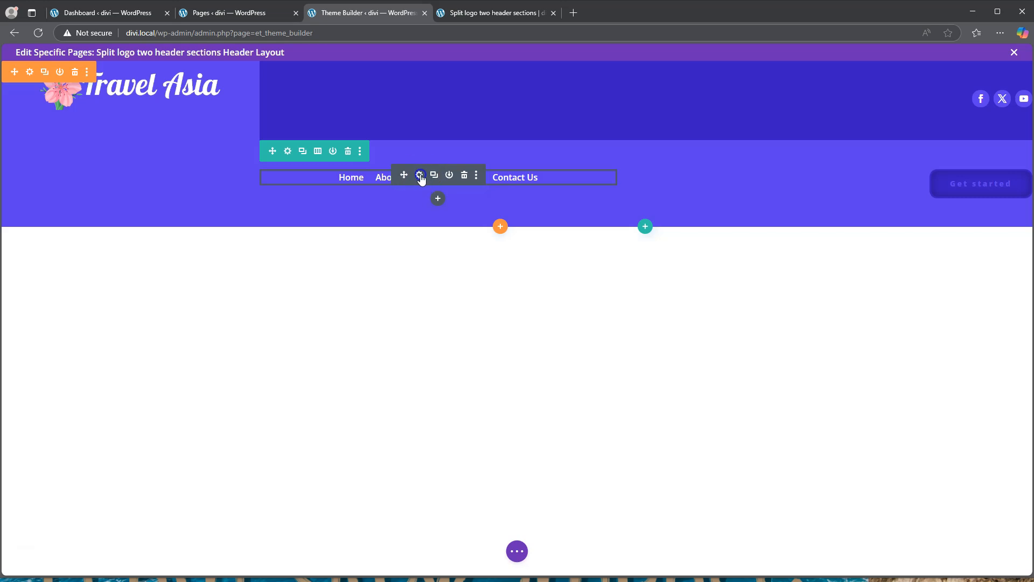
pyautogui.click(326, 277)
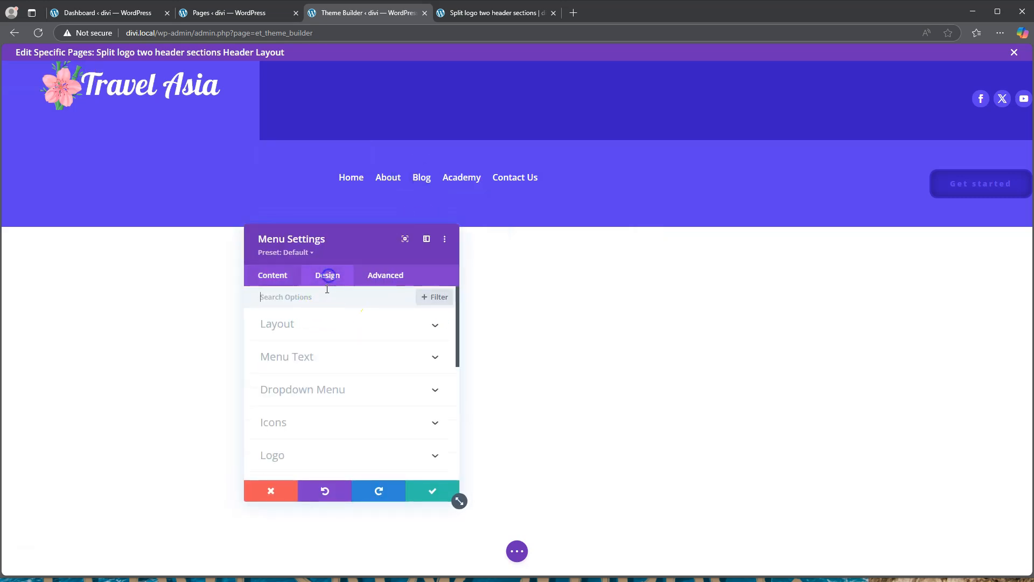
pyautogui.click(314, 357)
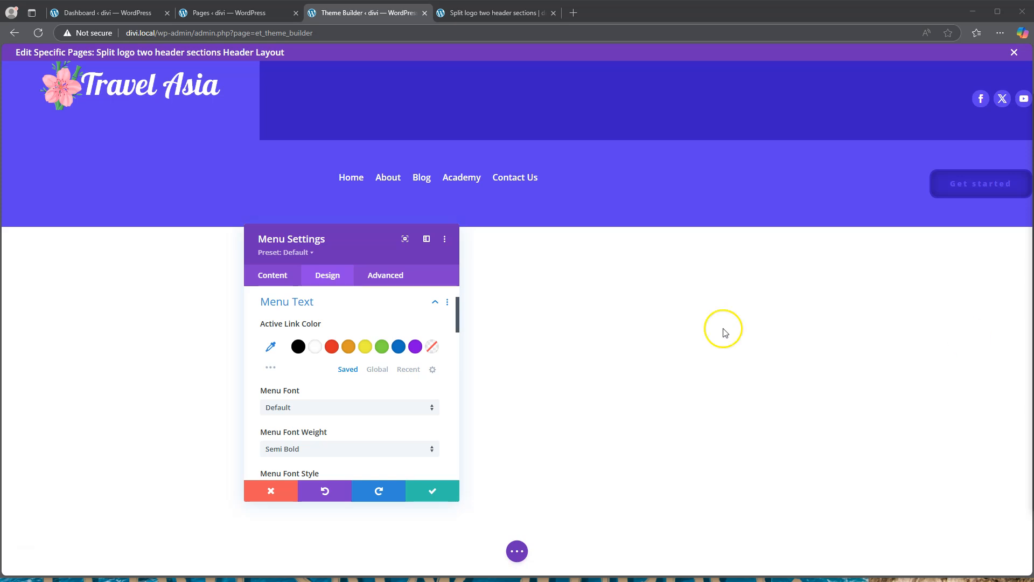
pyautogui.scroll(-2, 302, 380)
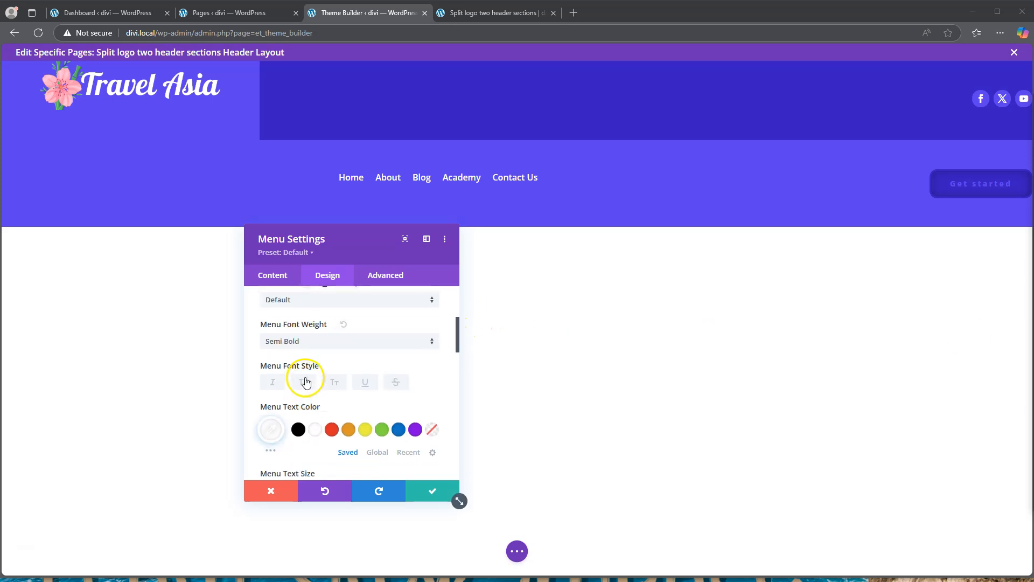
pyautogui.click(362, 408)
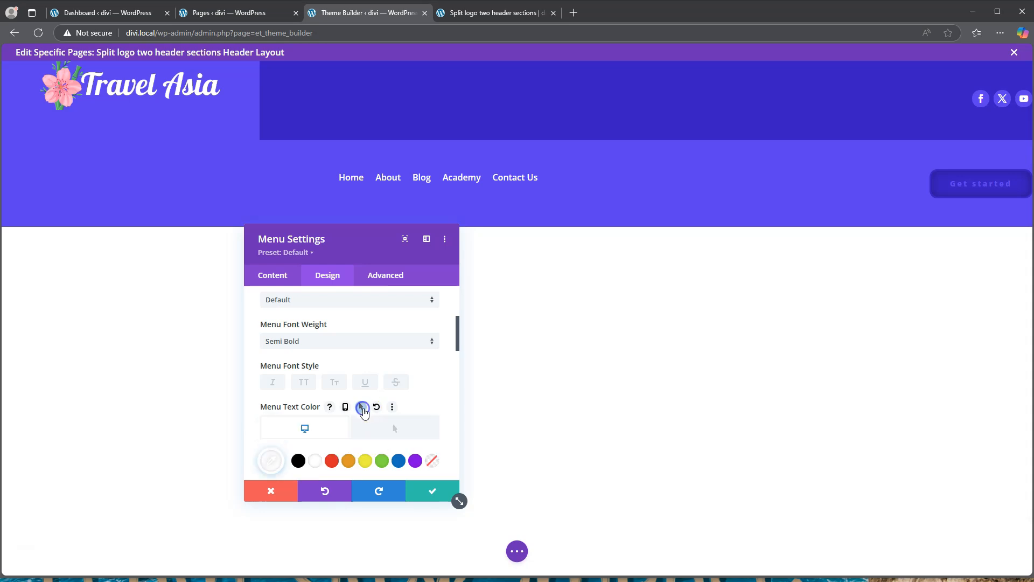
pyautogui.click(398, 431)
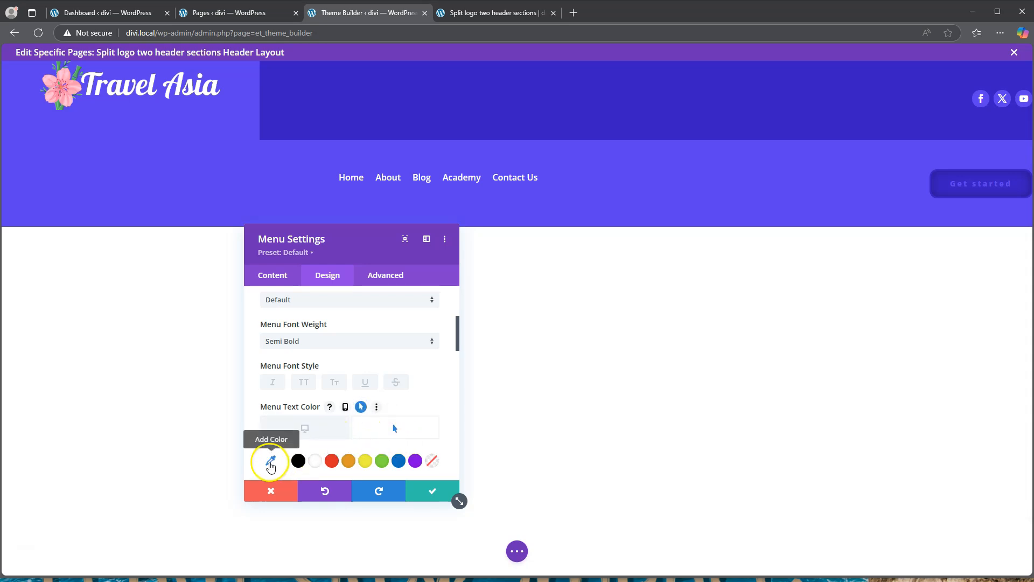
pyautogui.click(270, 462)
pyautogui.write('#381cc7')
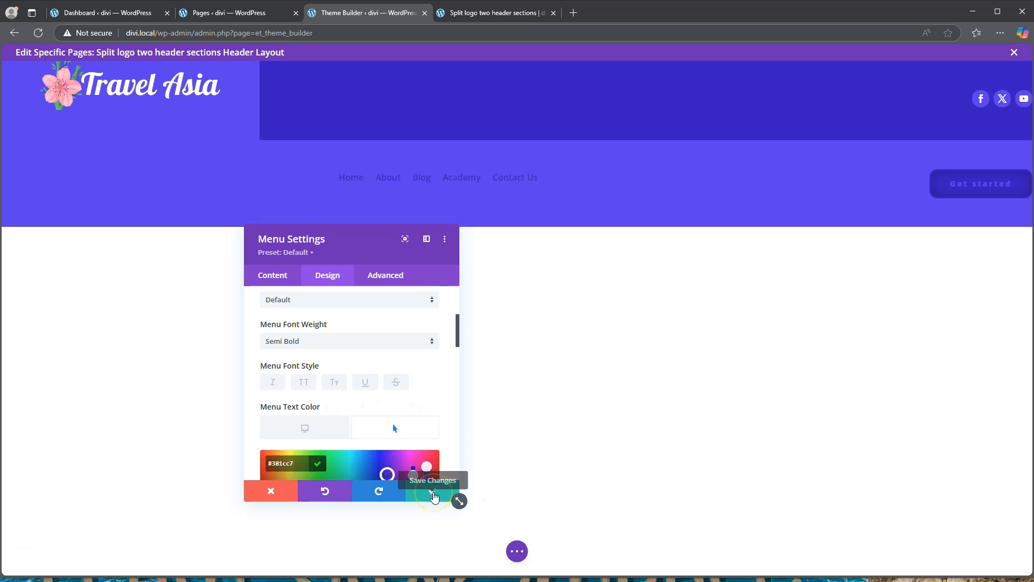
pyautogui.click(433, 495)
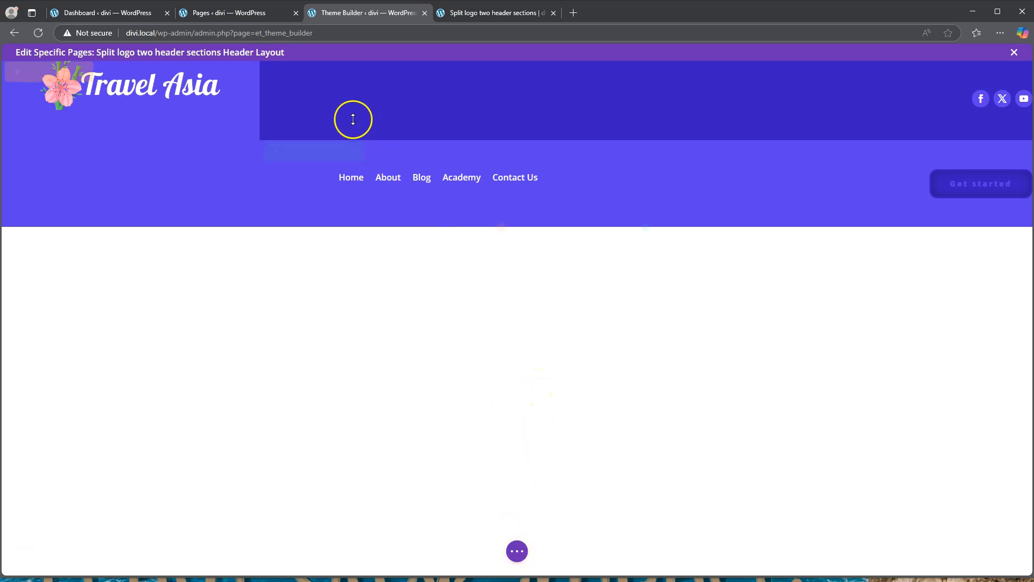
# Set the top and bottom padding of the social icons row to 0px.
pyautogui.moveTo(353, 113)
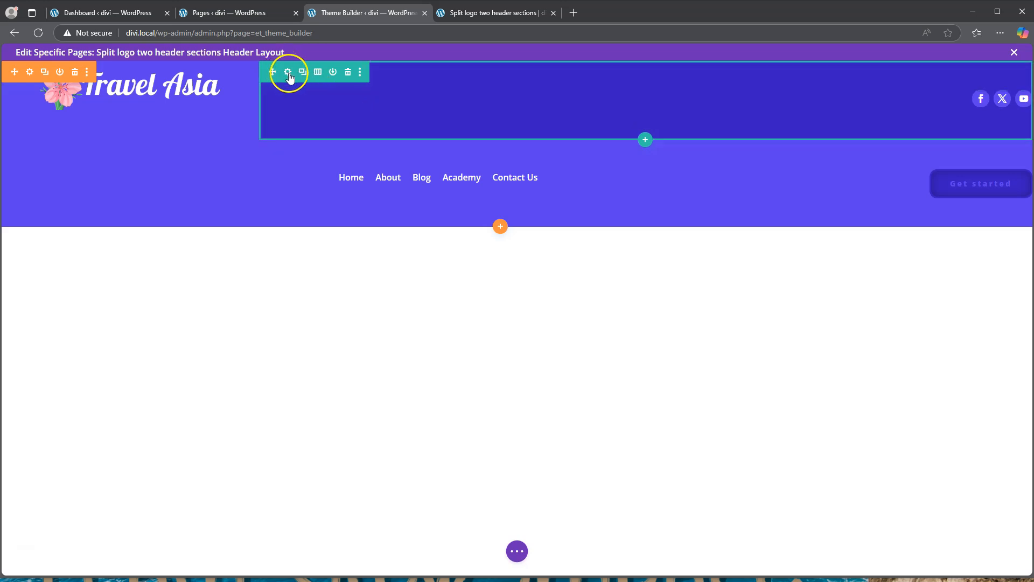
pyautogui.click(289, 73)
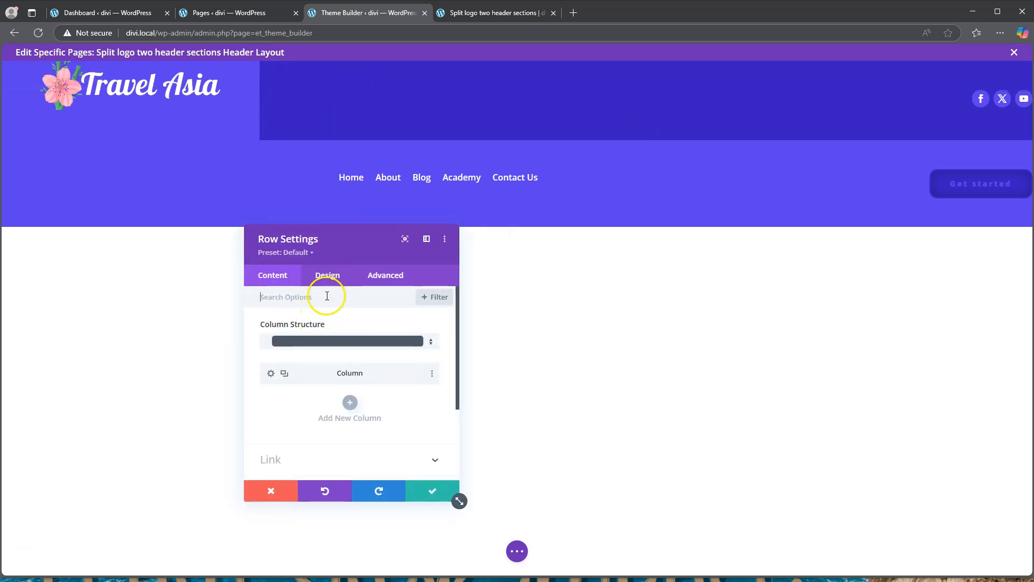
pyautogui.click(328, 275)
pyautogui.click(313, 355)
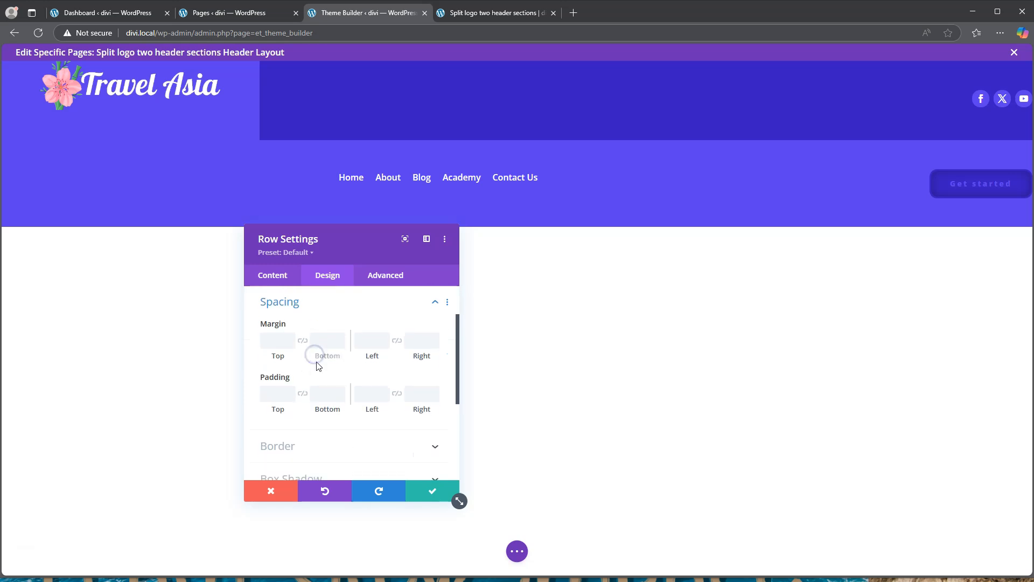
pyautogui.click(278, 398)
pyautogui.write('0')
pyautogui.click(325, 393)
pyautogui.write('0')
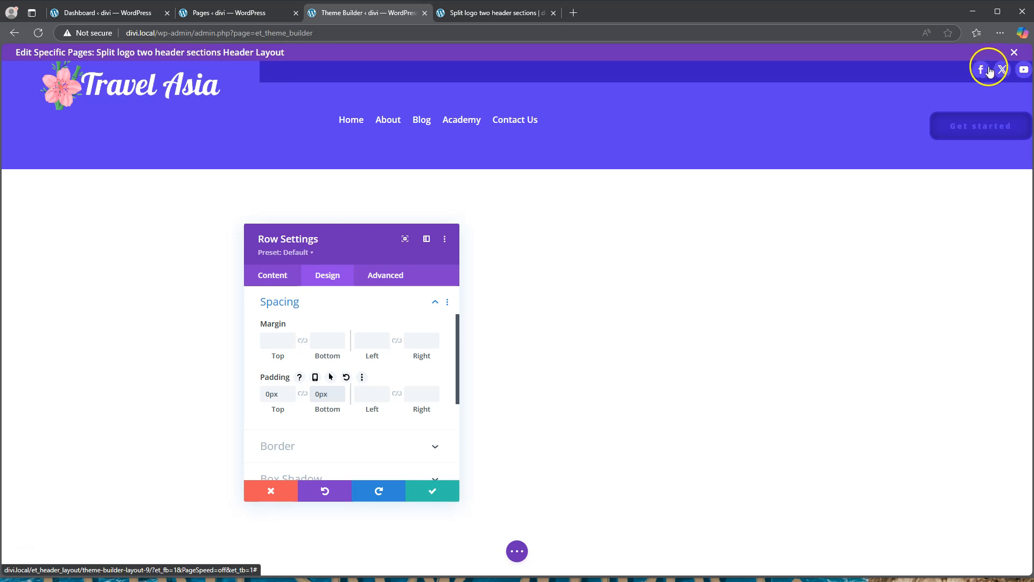
# Link the social icons row's top and bottom padding, set both to 15px, and save the row settings.
pyautogui.click(264, 398)
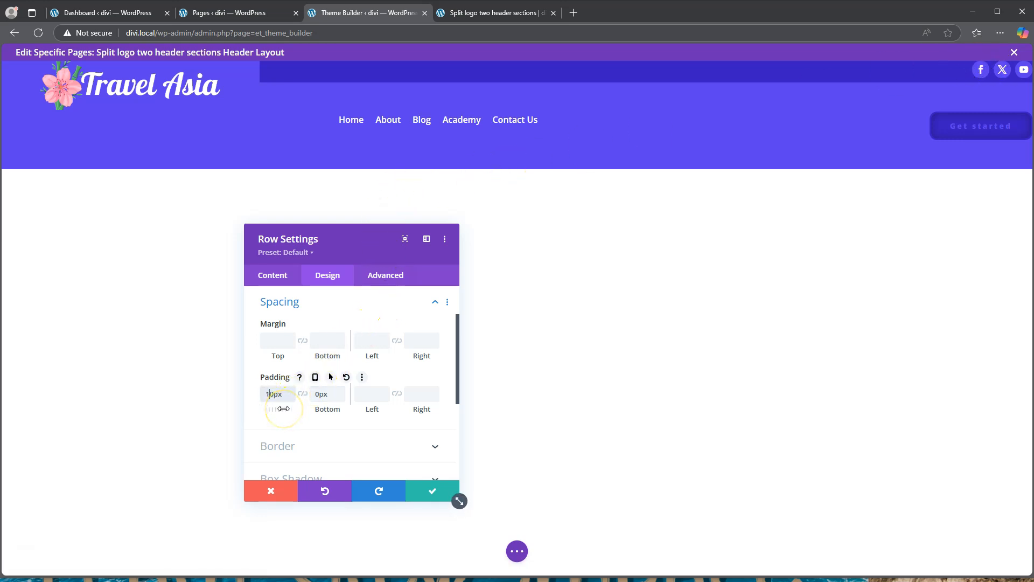
pyautogui.click(319, 397)
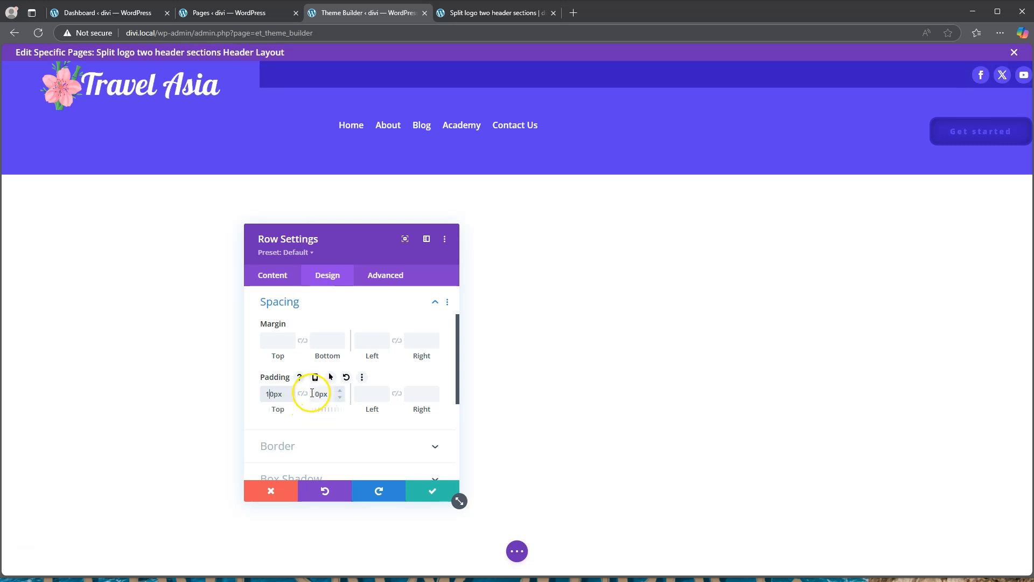
pyautogui.click(307, 393)
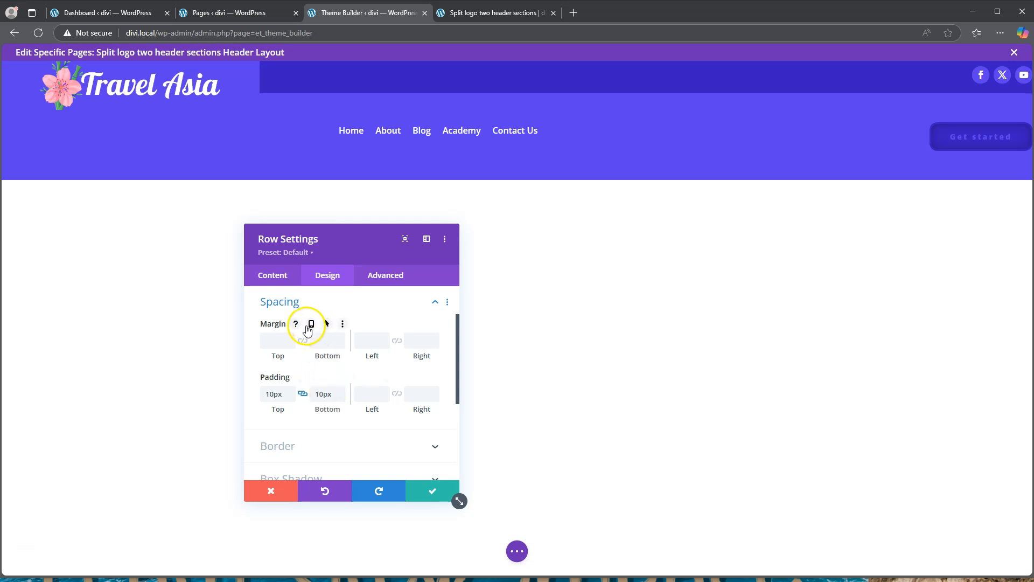
pyautogui.click(271, 397)
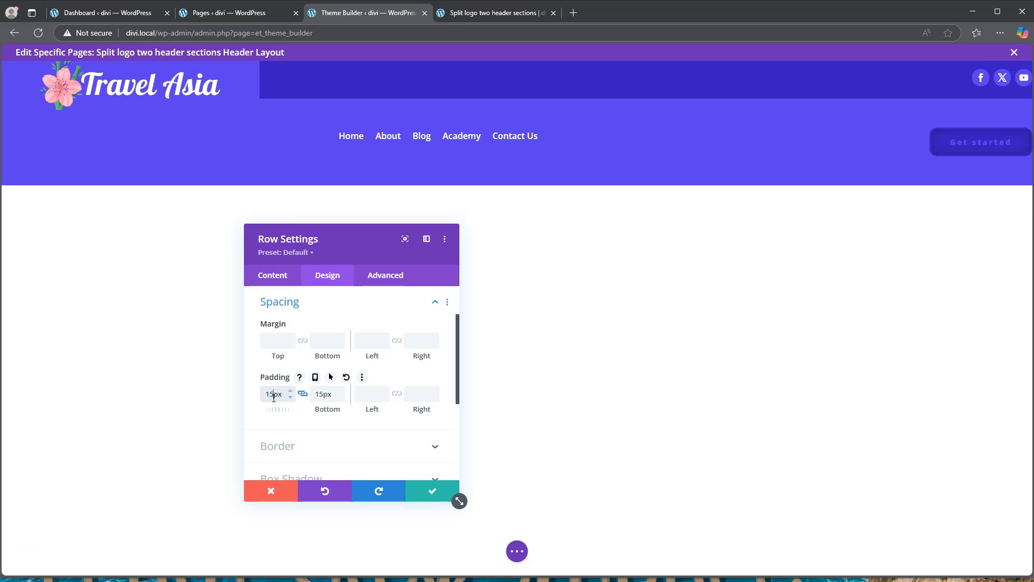
pyautogui.click(429, 491)
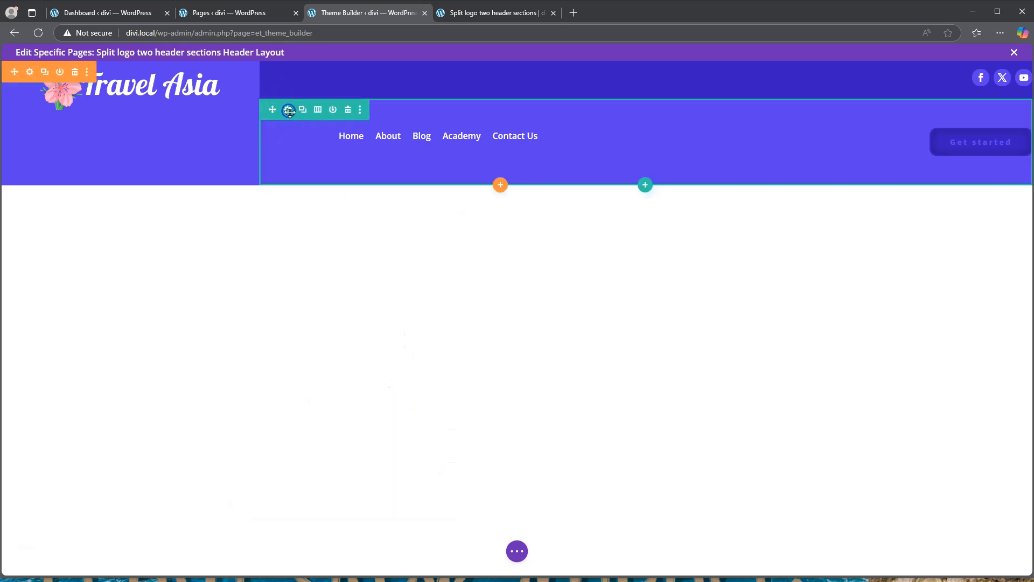
# Give the menu-and-button row linked top and bottom padding of 20px and save the row settings.
pyautogui.click(289, 111)
pyautogui.click(327, 273)
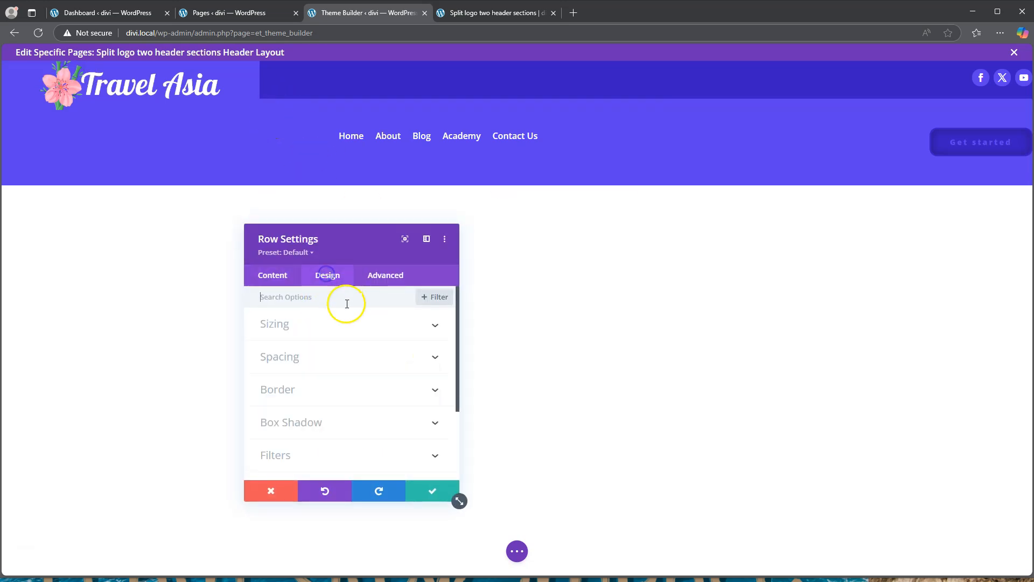
pyautogui.click(304, 358)
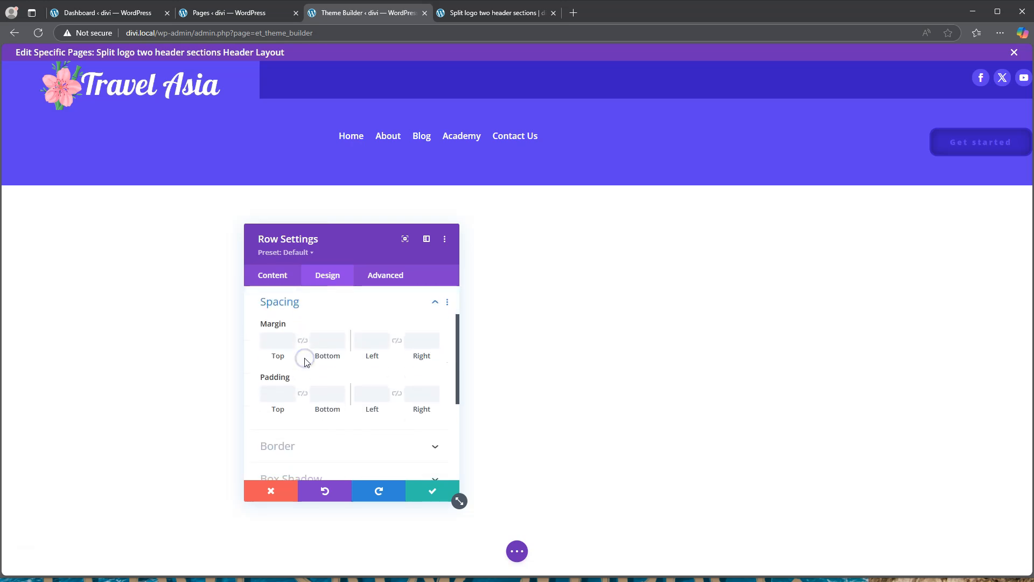
pyautogui.click(309, 391)
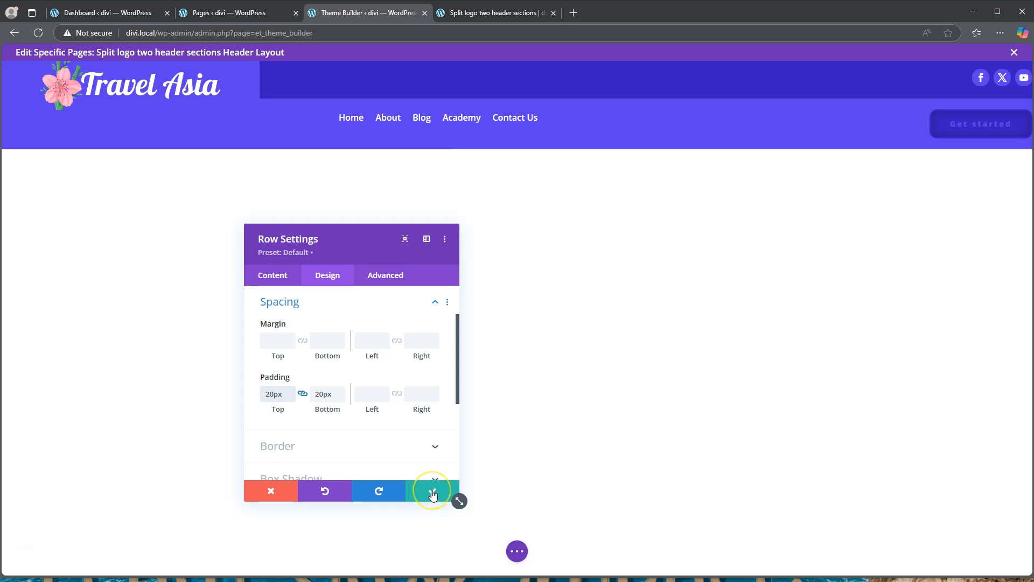
pyautogui.click(434, 494)
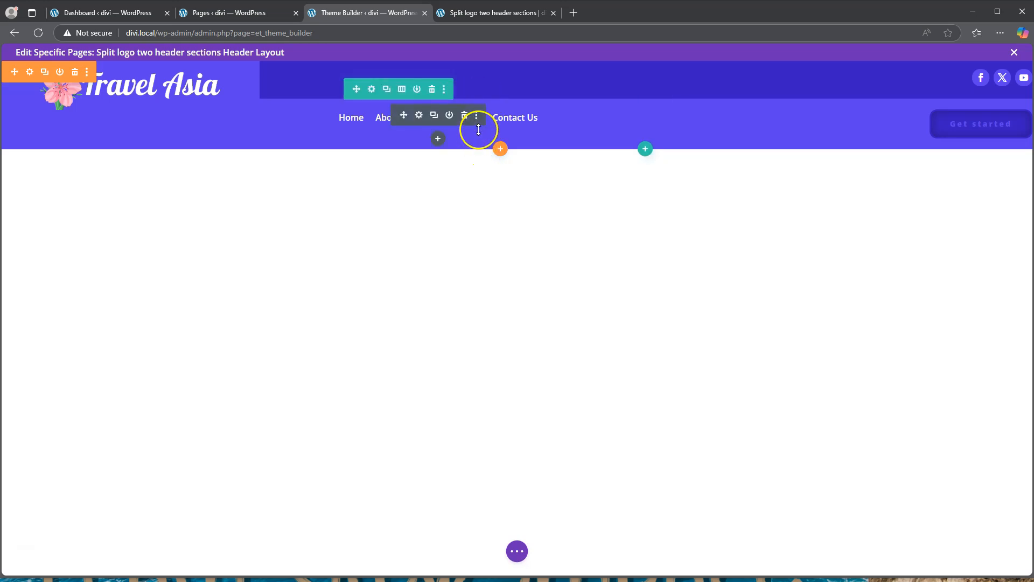
# Set the navigation menu's top margin to 15px and save the menu settings.
pyautogui.click(418, 115)
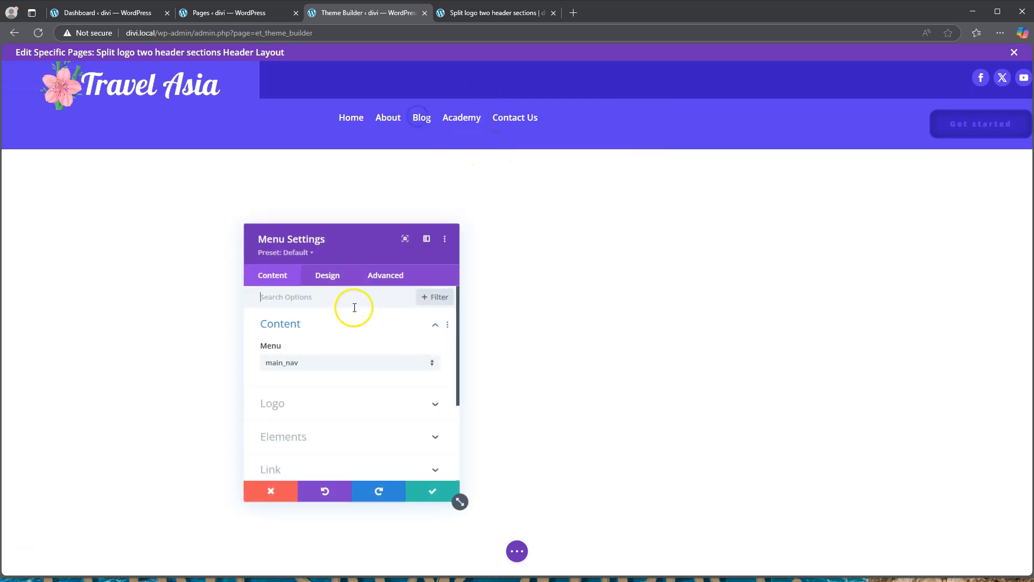
pyautogui.click(331, 278)
pyautogui.click(312, 358)
pyautogui.click(295, 301)
pyautogui.click(296, 466)
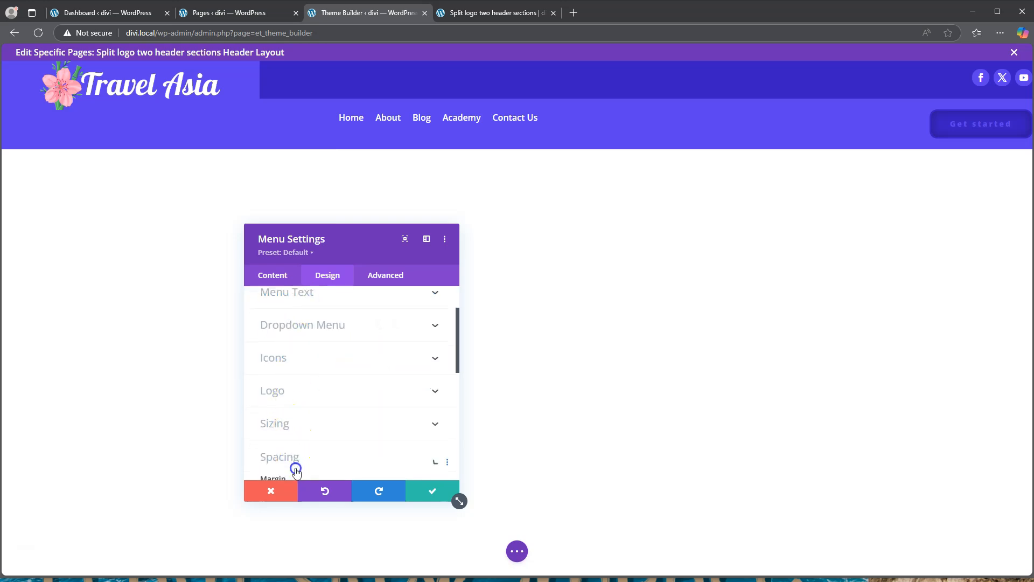
pyautogui.click(276, 340)
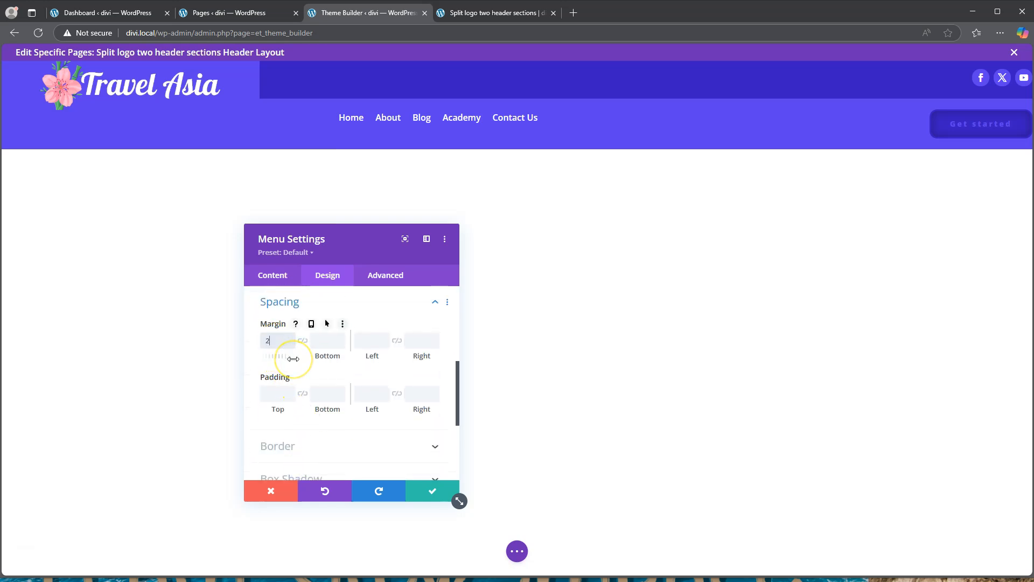
pyautogui.write('20px')
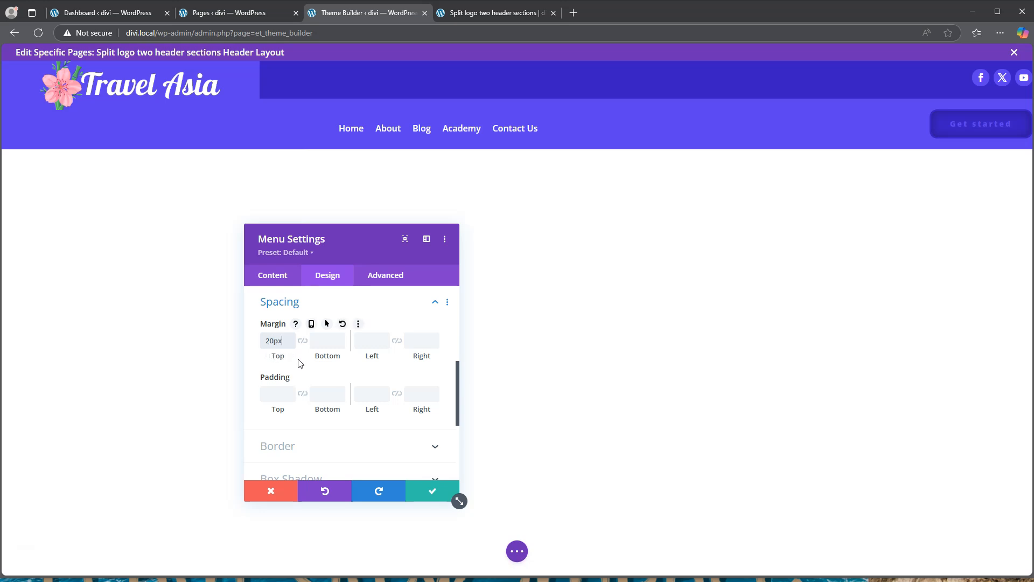
pyautogui.moveTo(271, 342); pyautogui.dragTo(256, 344)
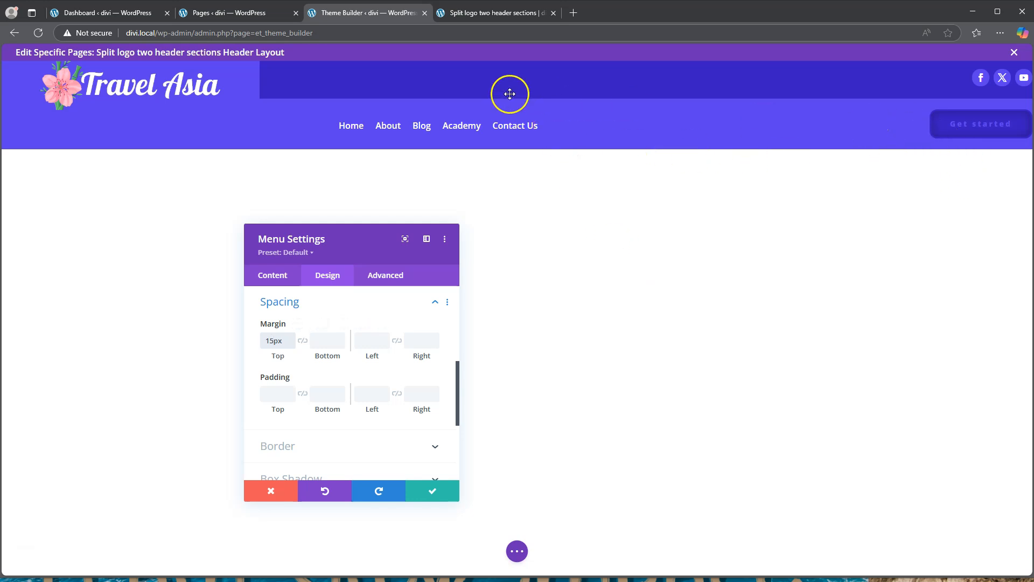
pyautogui.click(432, 492)
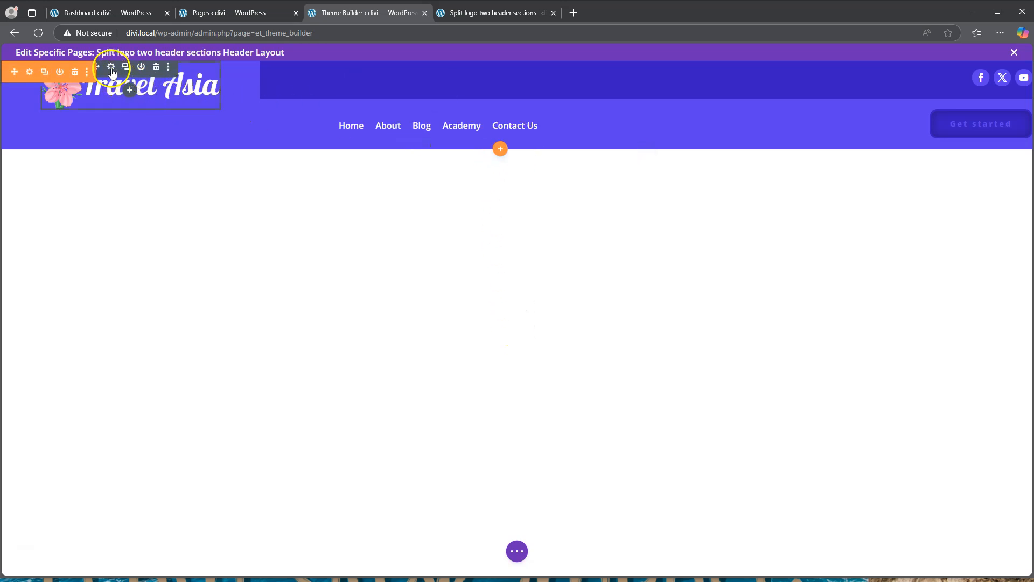
# Give the Travel Asia logo image a top margin of 25px and save the image settings.
pyautogui.click(111, 66)
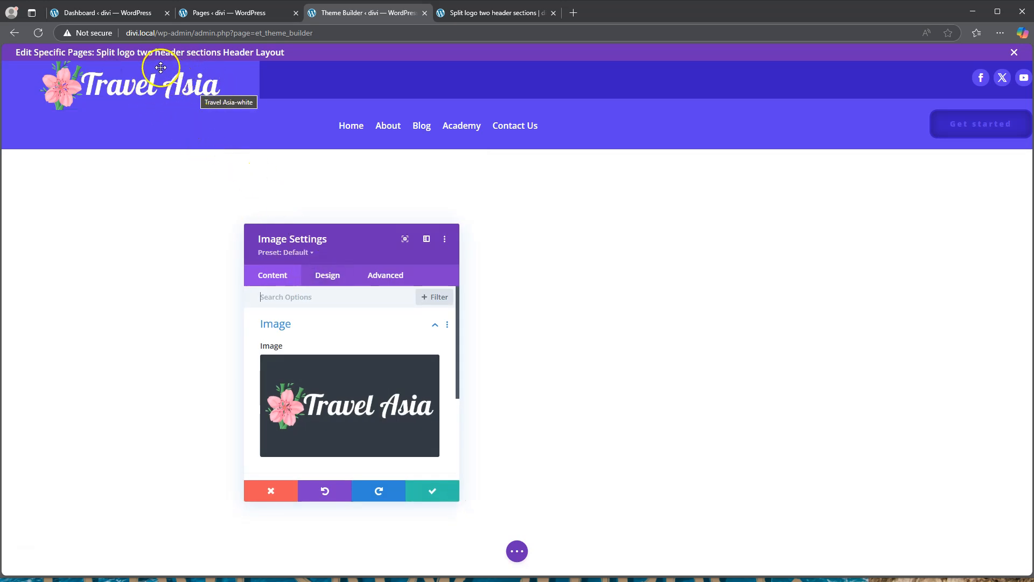
pyautogui.click(332, 281)
pyautogui.click(307, 391)
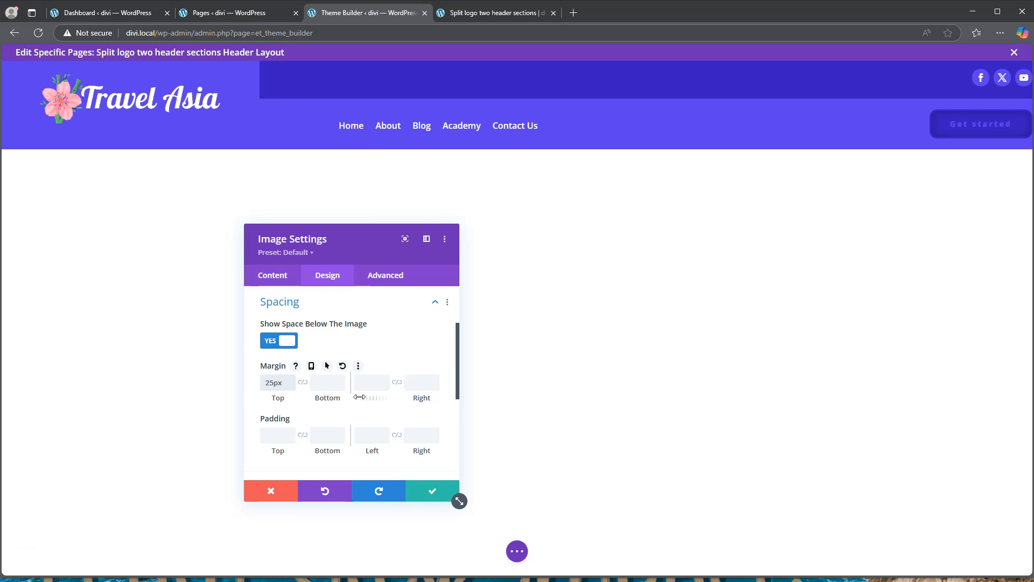
pyautogui.click(429, 489)
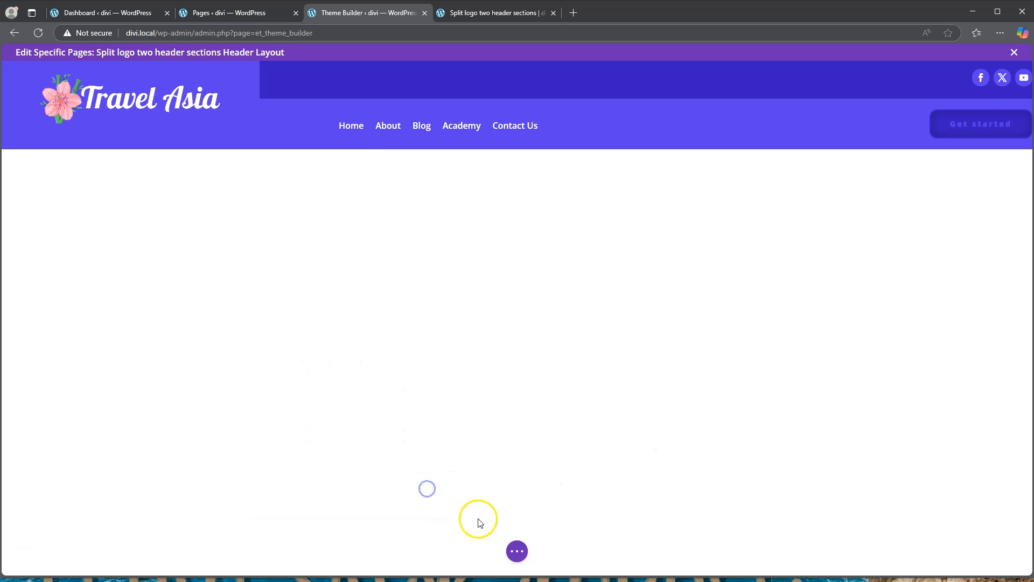
# Save the header layout, close its editor, and save the Theme Builder changes.
pyautogui.click(517, 553)
pyautogui.click(1002, 549)
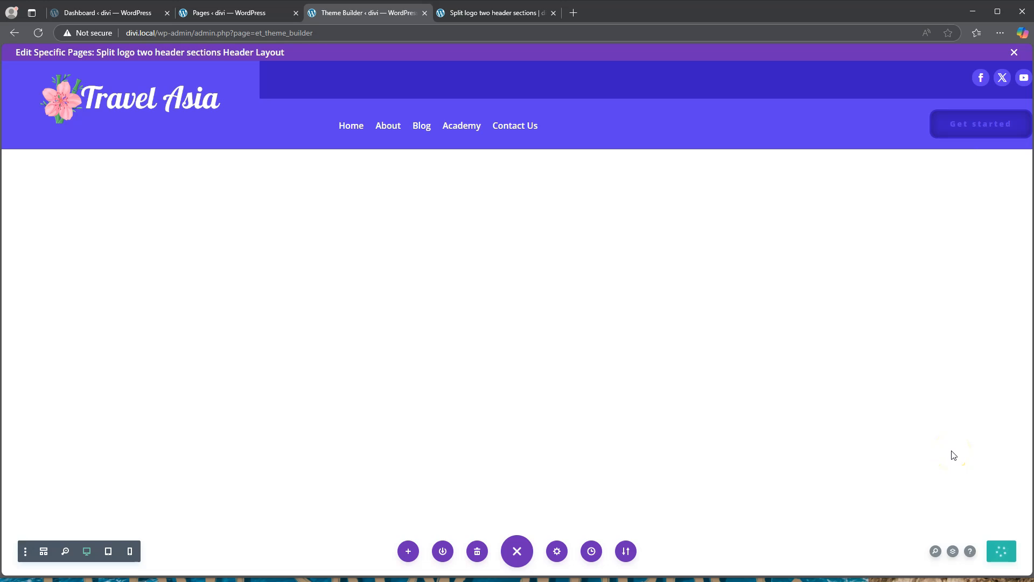
pyautogui.click(1014, 52)
pyautogui.click(144, 88)
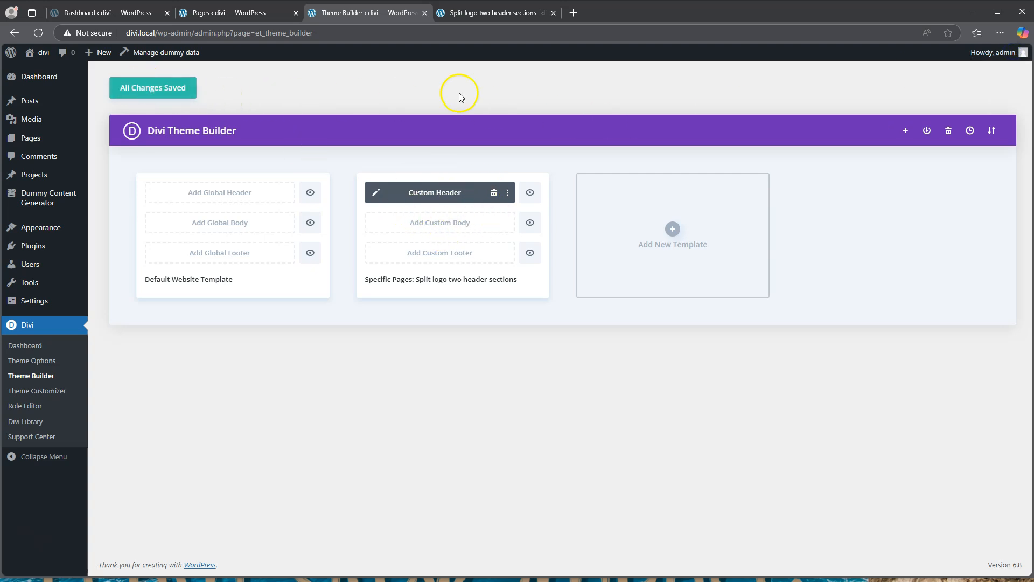
# Reload the live Split logo two header sections page and examine the header's spacing.
pyautogui.click(491, 13)
pyautogui.click(37, 32)
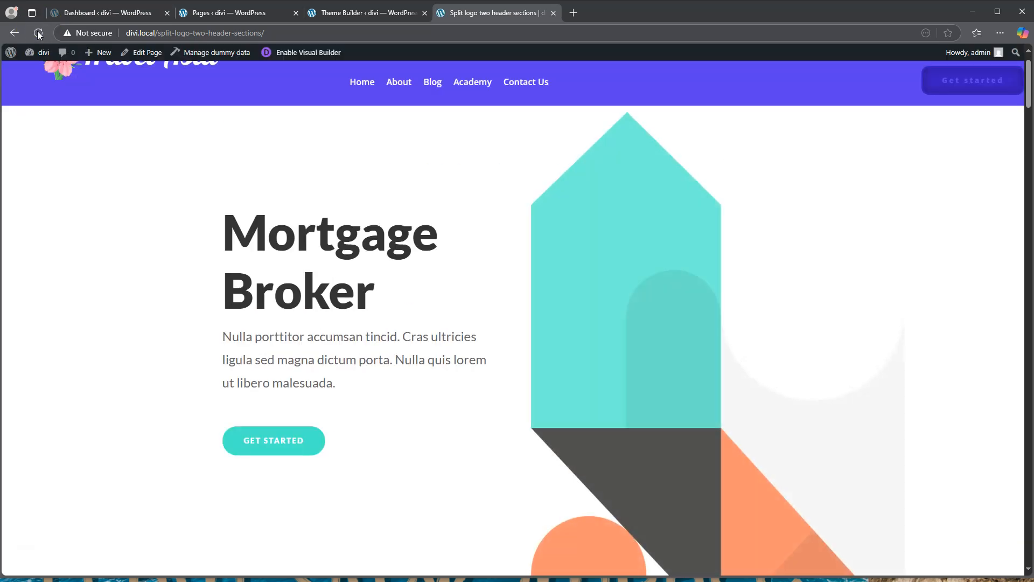
pyautogui.scroll(1, 541, 246)
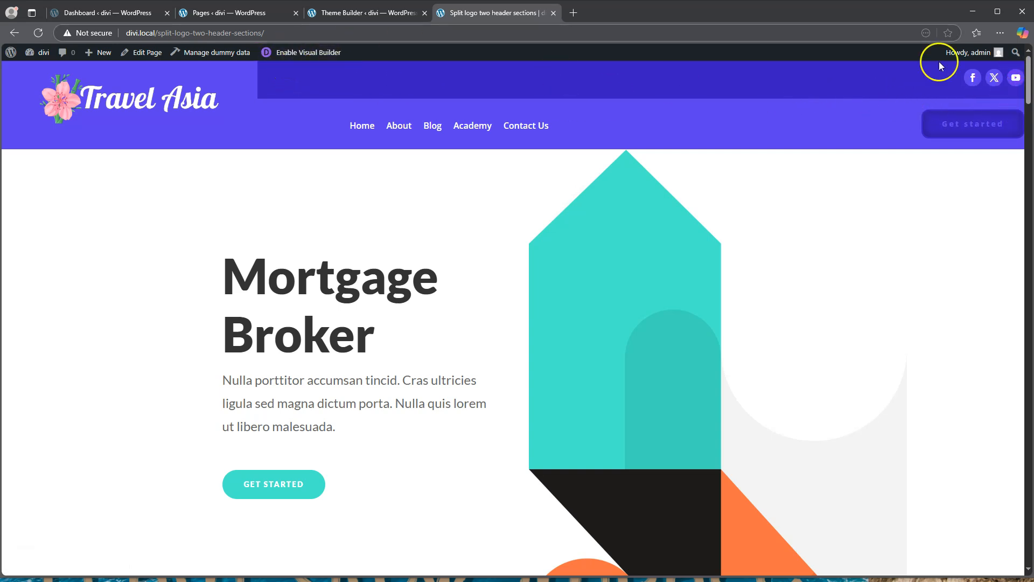
# Reopen the custom header for editing, set the social icons row's right padding to 5%, and save the row settings.
pyautogui.click(365, 14)
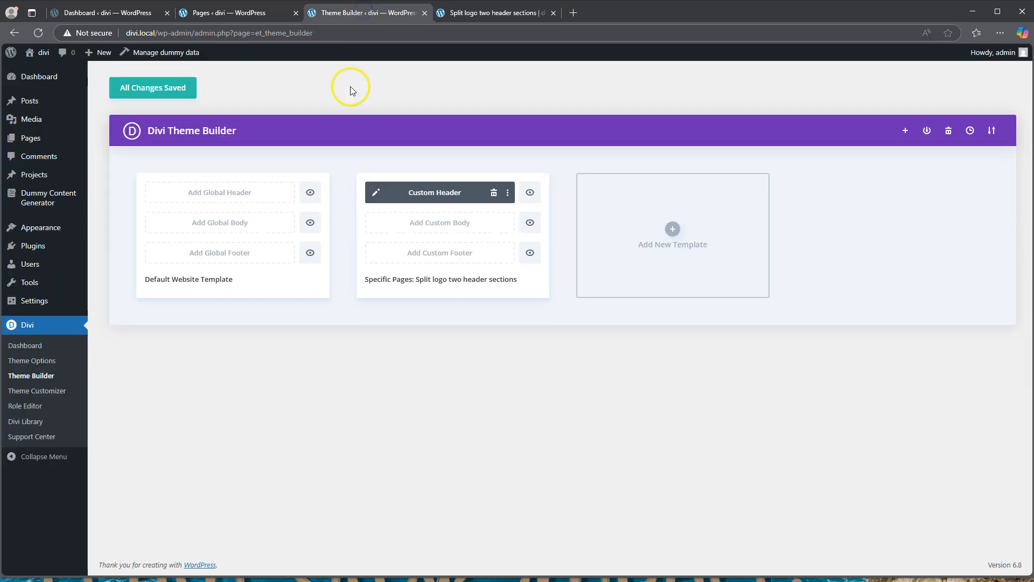
pyautogui.click(374, 192)
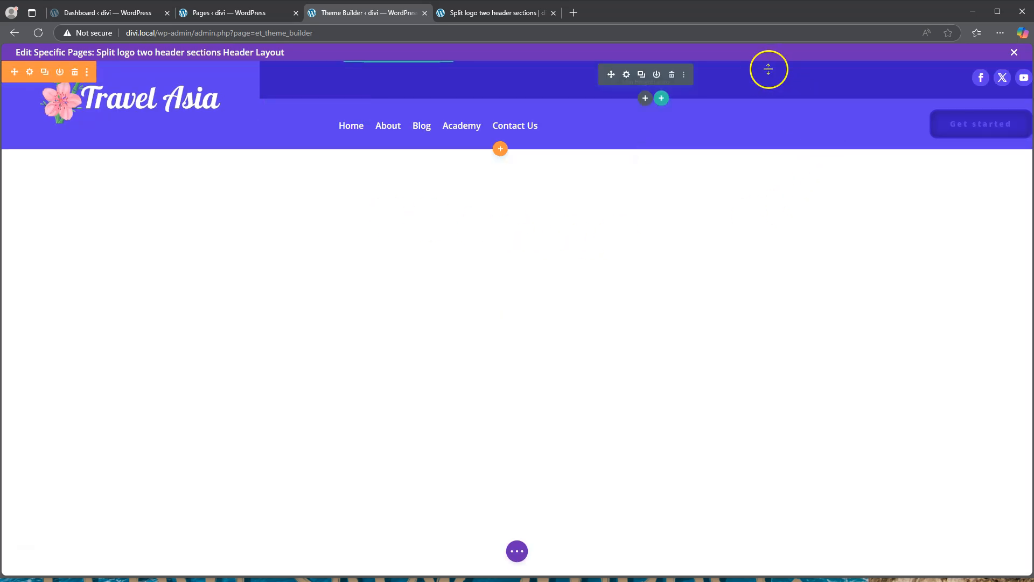
pyautogui.click(368, 63)
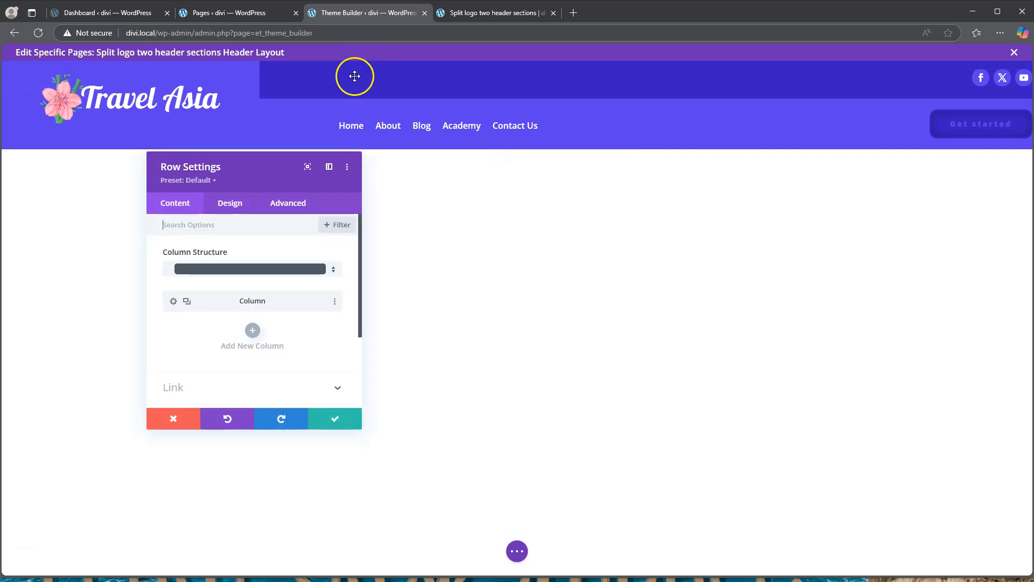
pyautogui.click(224, 199)
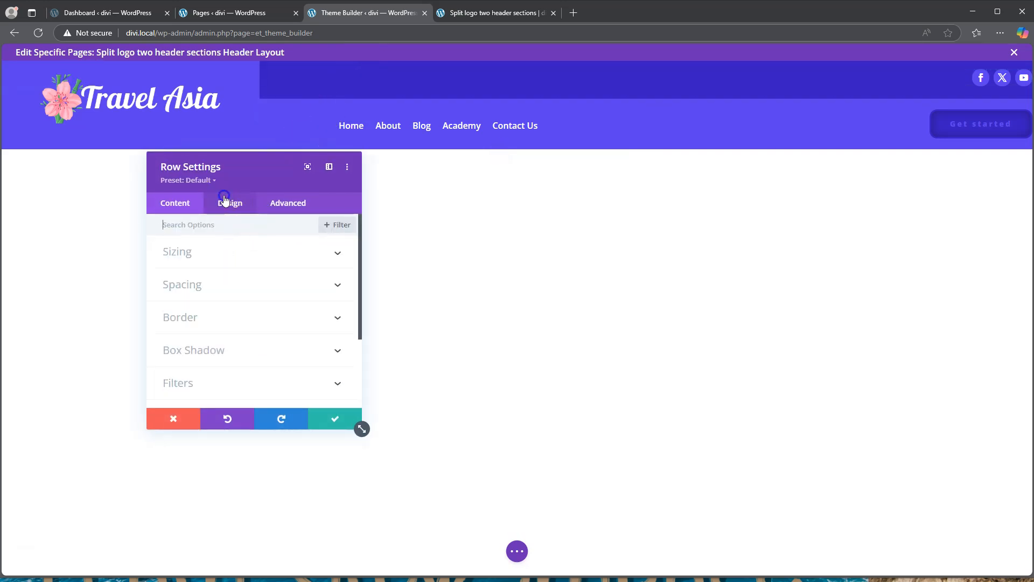
pyautogui.click(208, 276)
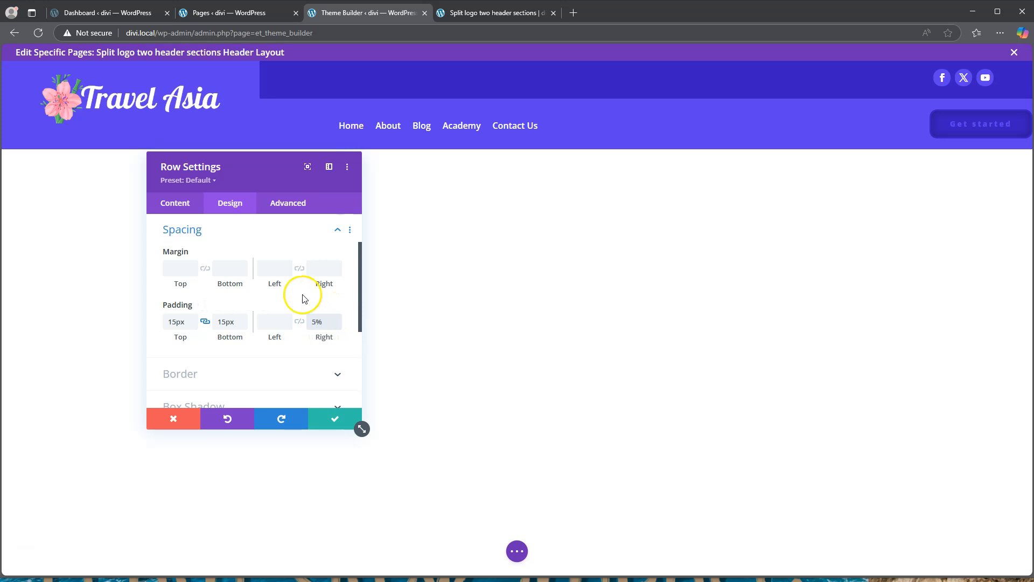
pyautogui.click(334, 419)
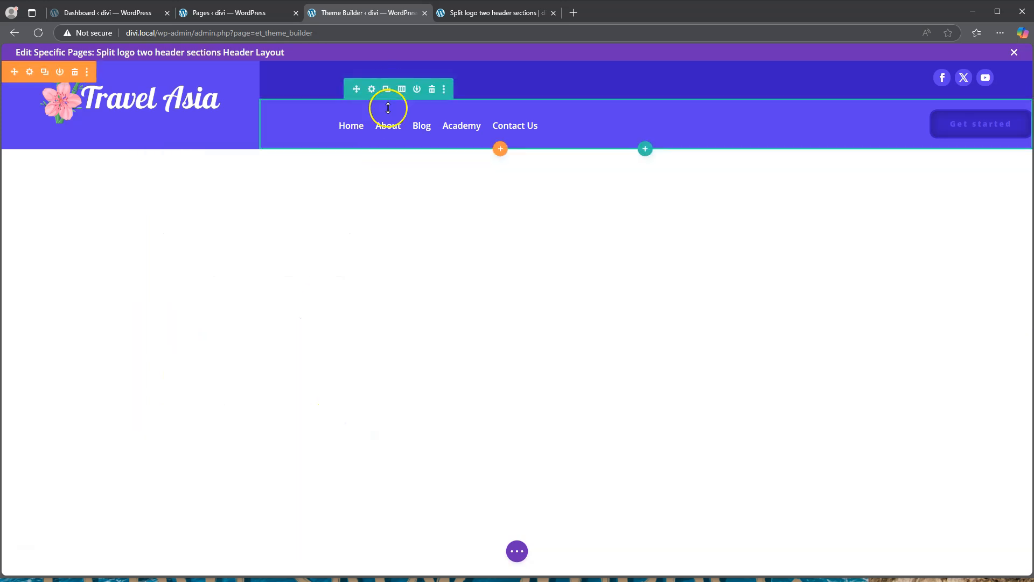
# Set the menu-and-button row's right padding to 5% and save the row settings.
pyautogui.click(371, 89)
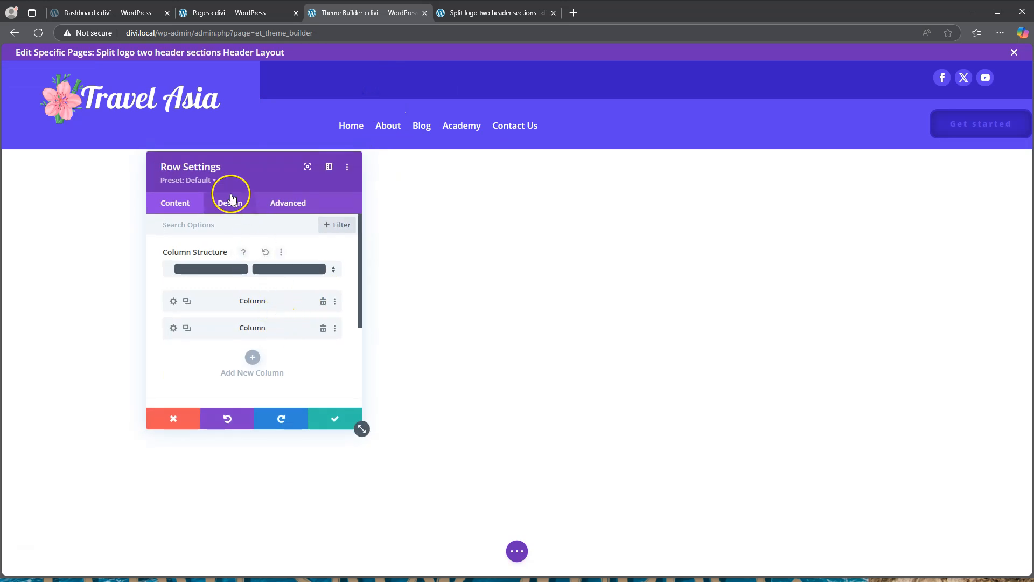
pyautogui.click(231, 199)
pyautogui.click(230, 306)
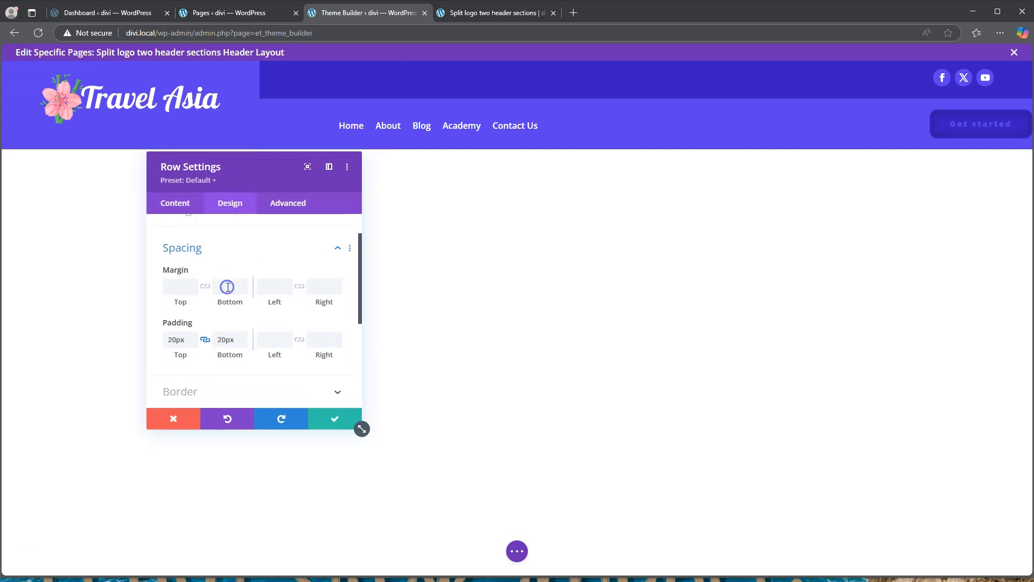
pyautogui.scroll(-1, 228, 286)
pyautogui.click(323, 322)
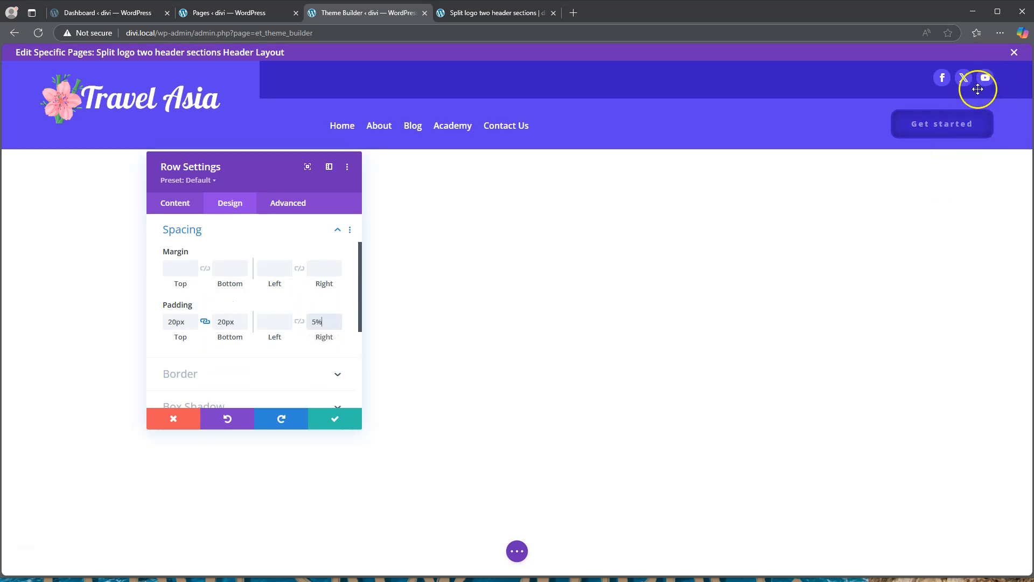
pyautogui.click(345, 423)
# Save the header layout and reload the live Split logo two header sections page to check the header.
pyautogui.click(517, 549)
pyautogui.click(1001, 551)
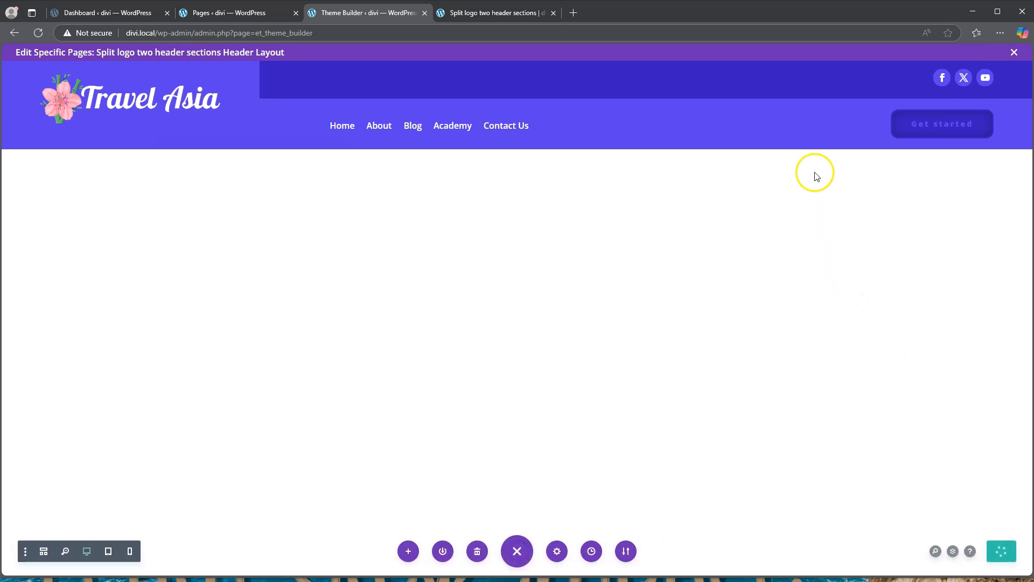
pyautogui.click(498, 13)
pyautogui.click(39, 33)
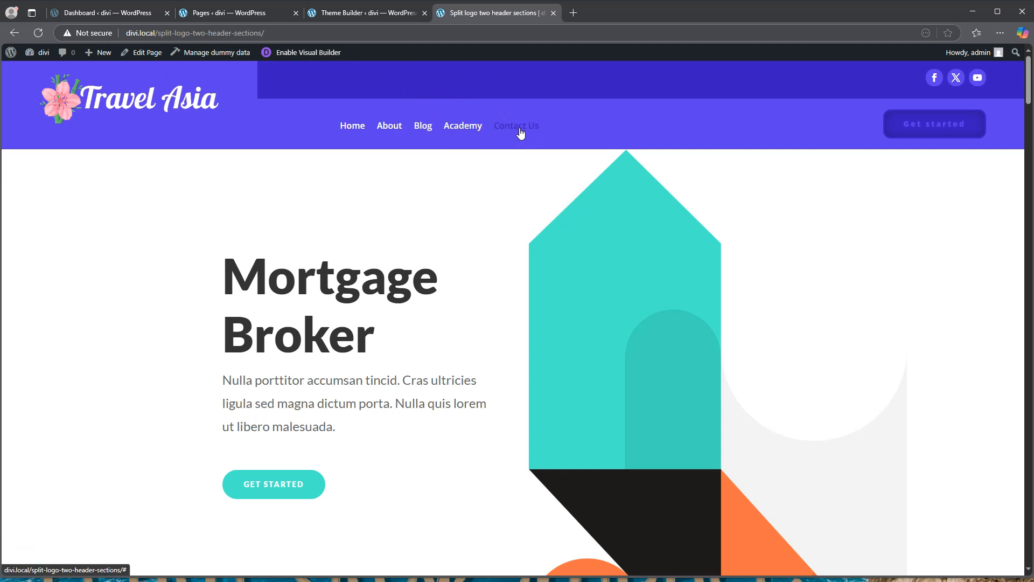
pyautogui.click(668, 150)
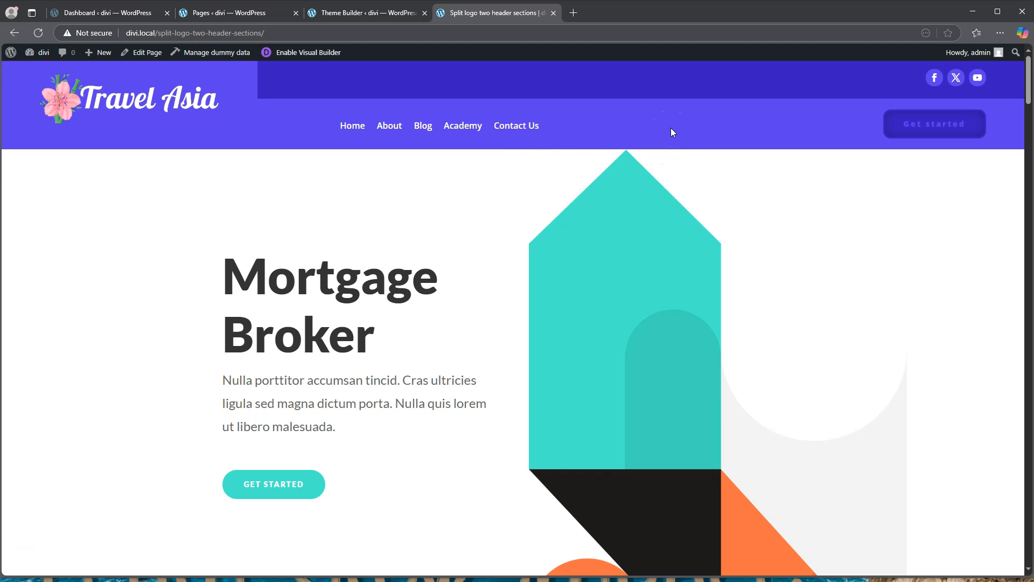